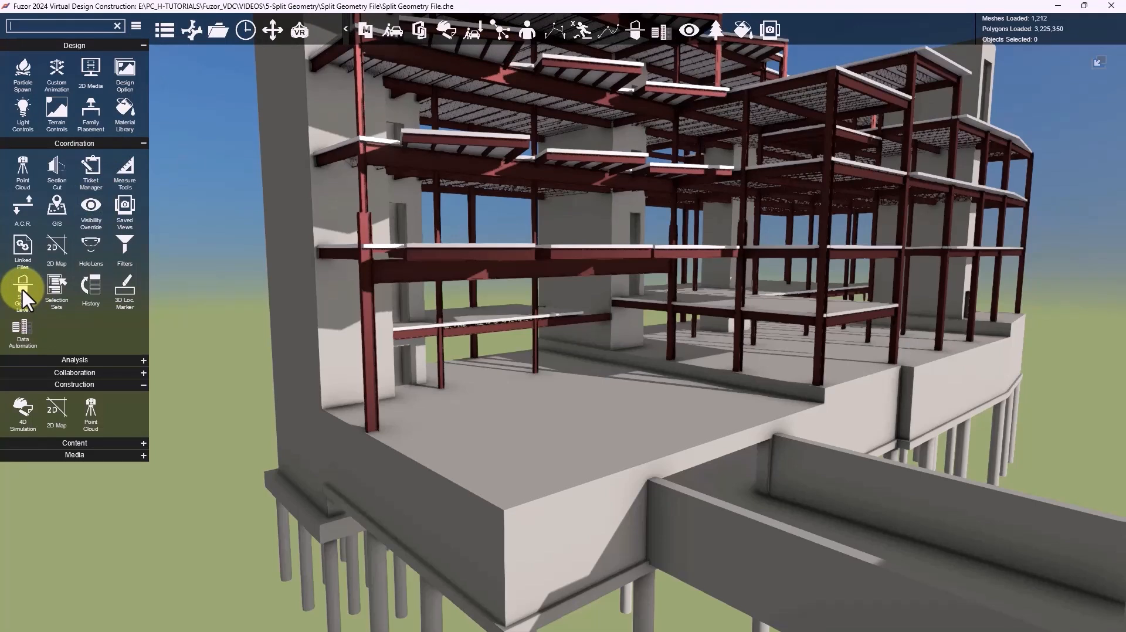
# Start the Split Geometry tool and choose Split by Level as its method, after viewing the Split by Interval options.
pyautogui.click(22, 287)
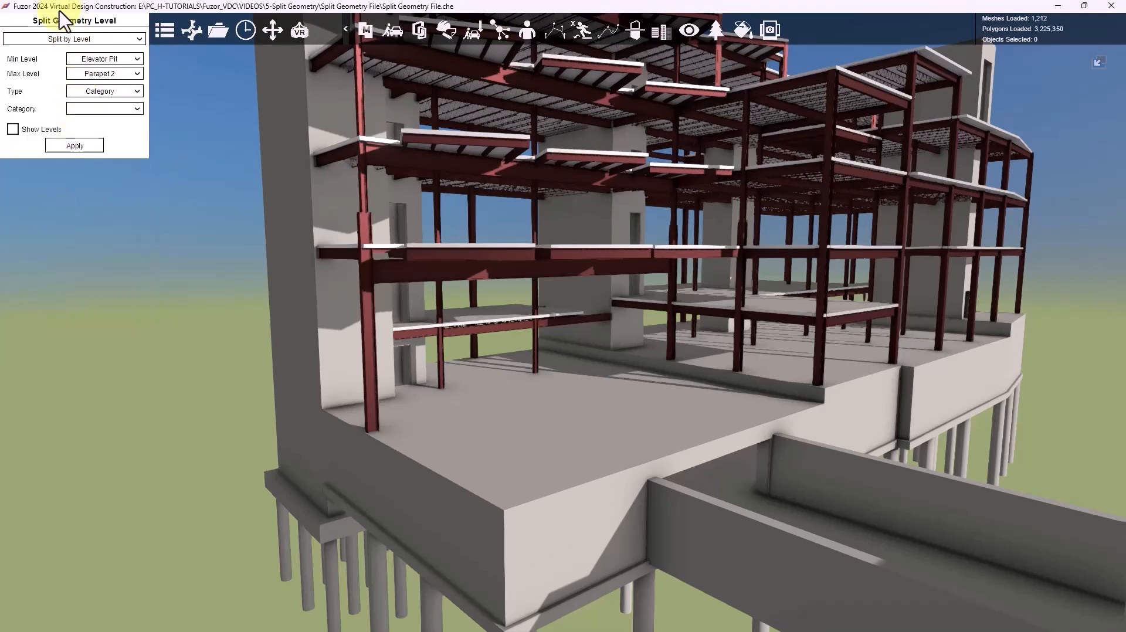
pyautogui.click(65, 39)
pyautogui.click(75, 49)
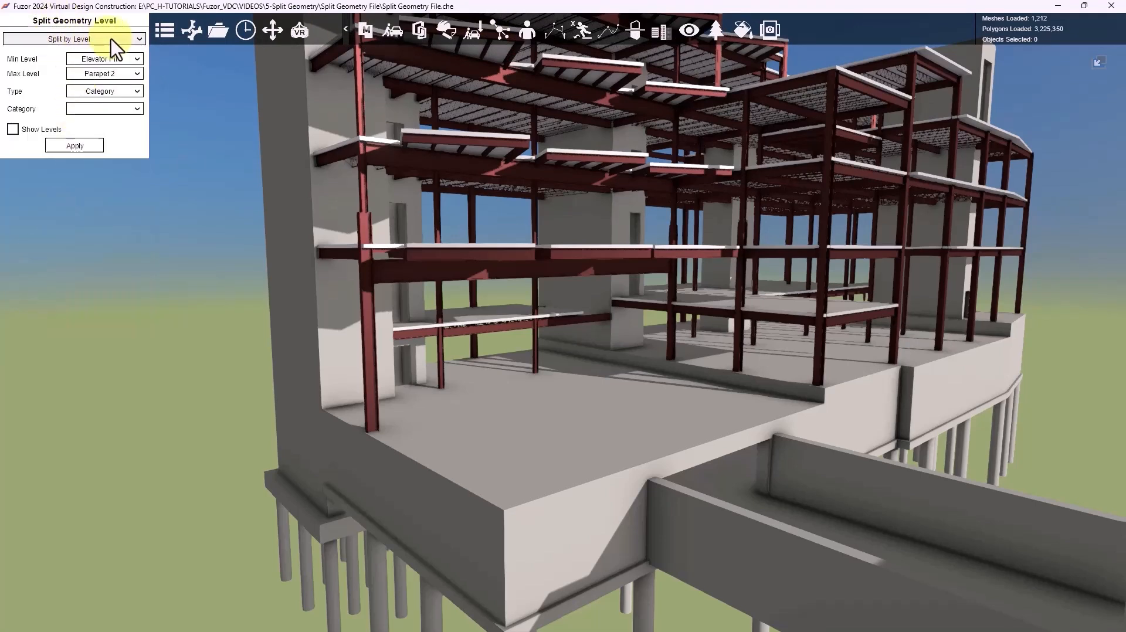
pyautogui.click(72, 41)
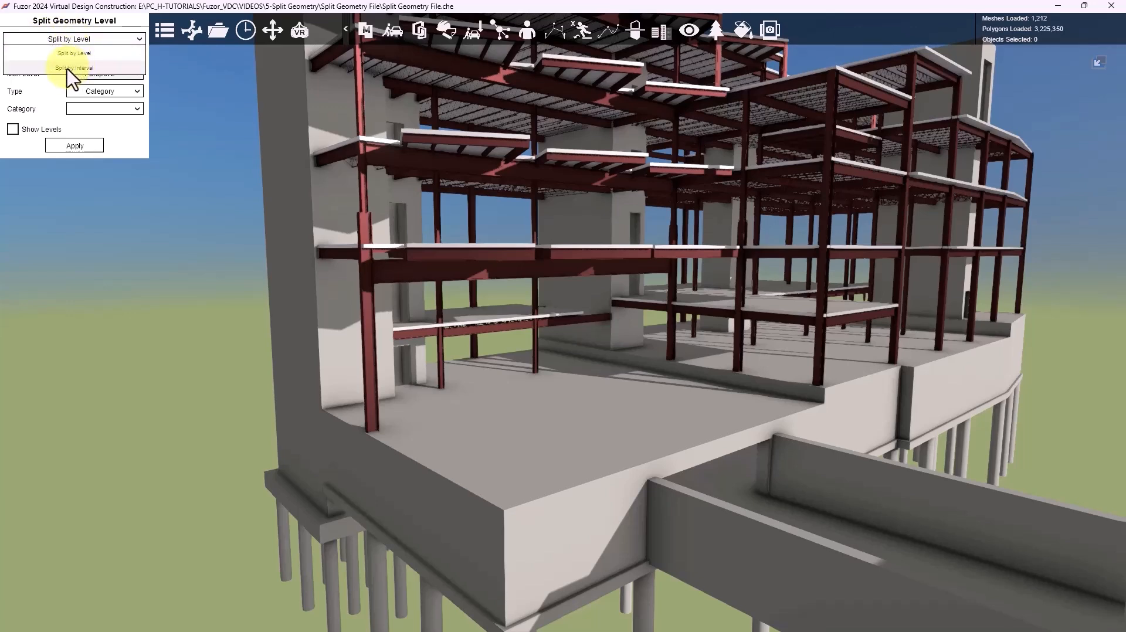
pyautogui.click(70, 68)
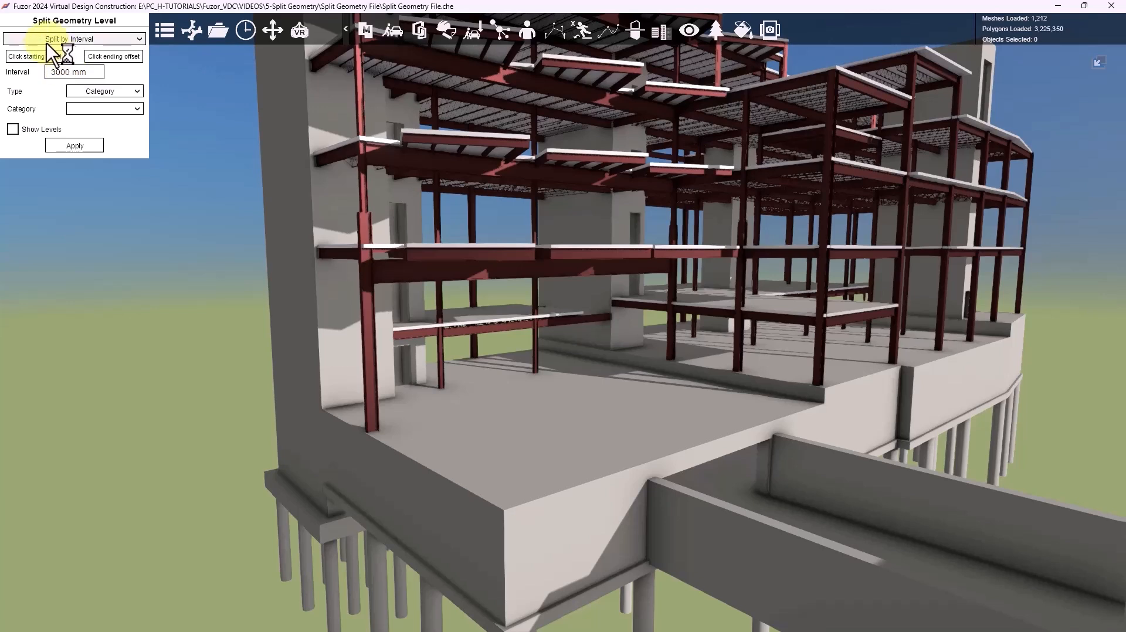
pyautogui.click(80, 38)
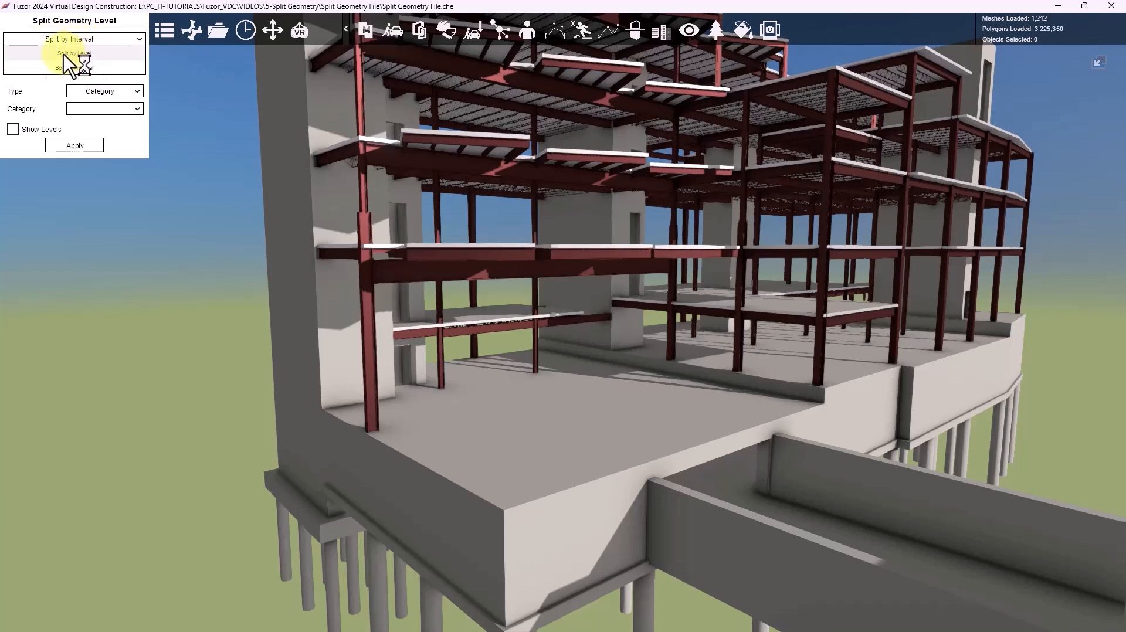
pyautogui.click(95, 54)
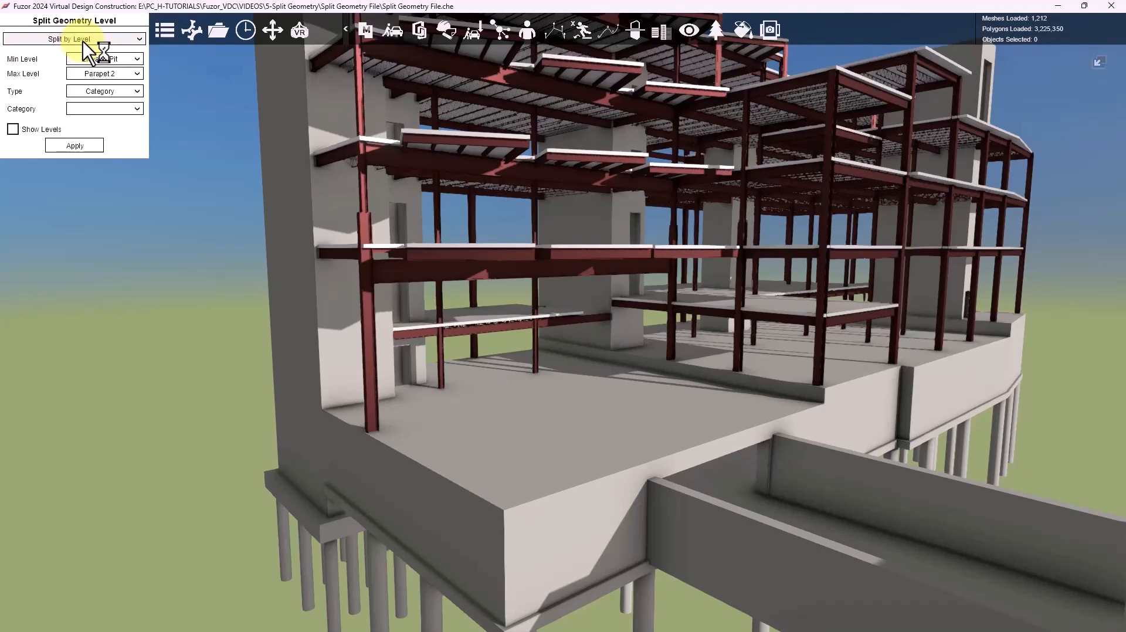
# Review the level choices and keep the split range from Elevator Pit to Parapet 2.
pyautogui.moveTo(448, 259); pyautogui.dragTo(609, 380)
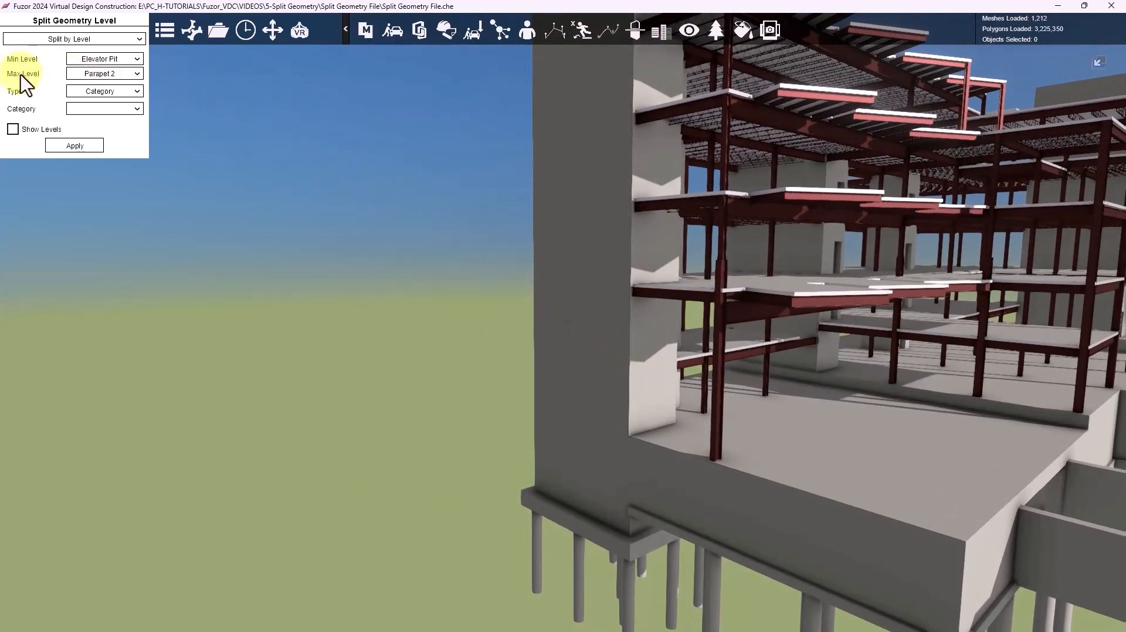
pyautogui.click(124, 60)
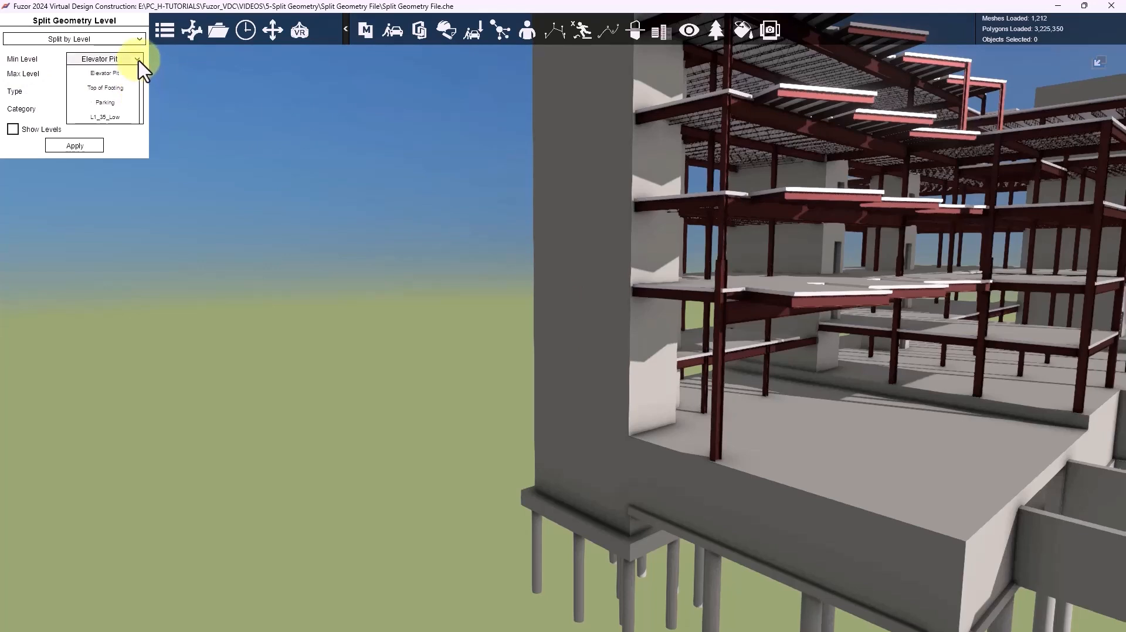
pyautogui.click(122, 75)
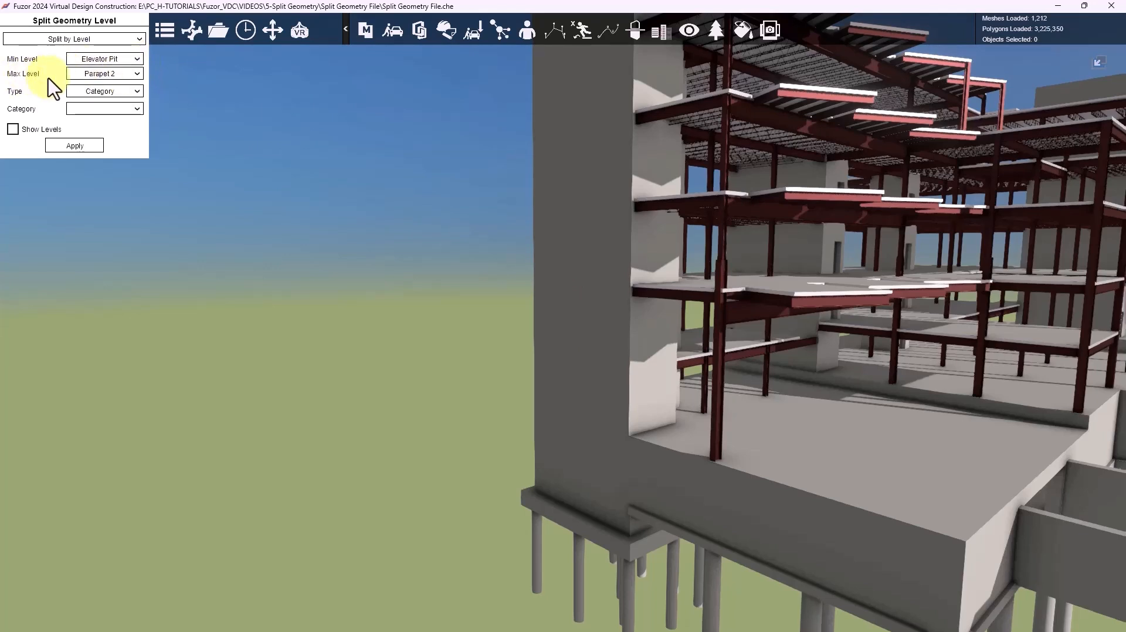
pyautogui.click(117, 74)
pyautogui.moveTo(141, 84); pyautogui.dragTo(140, 136)
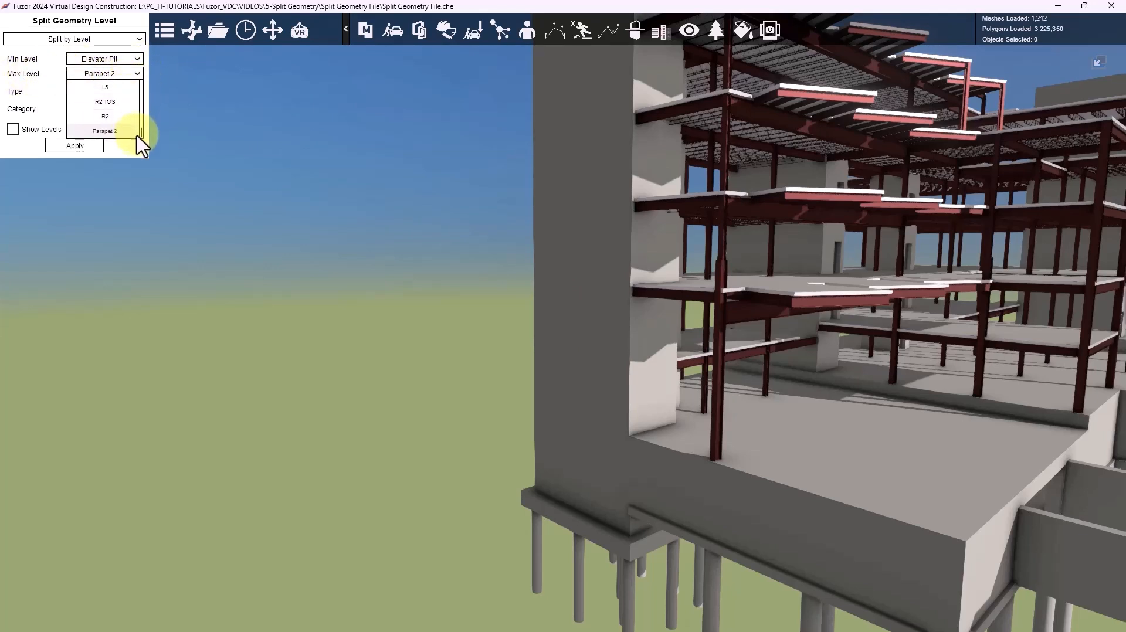
pyautogui.click(116, 132)
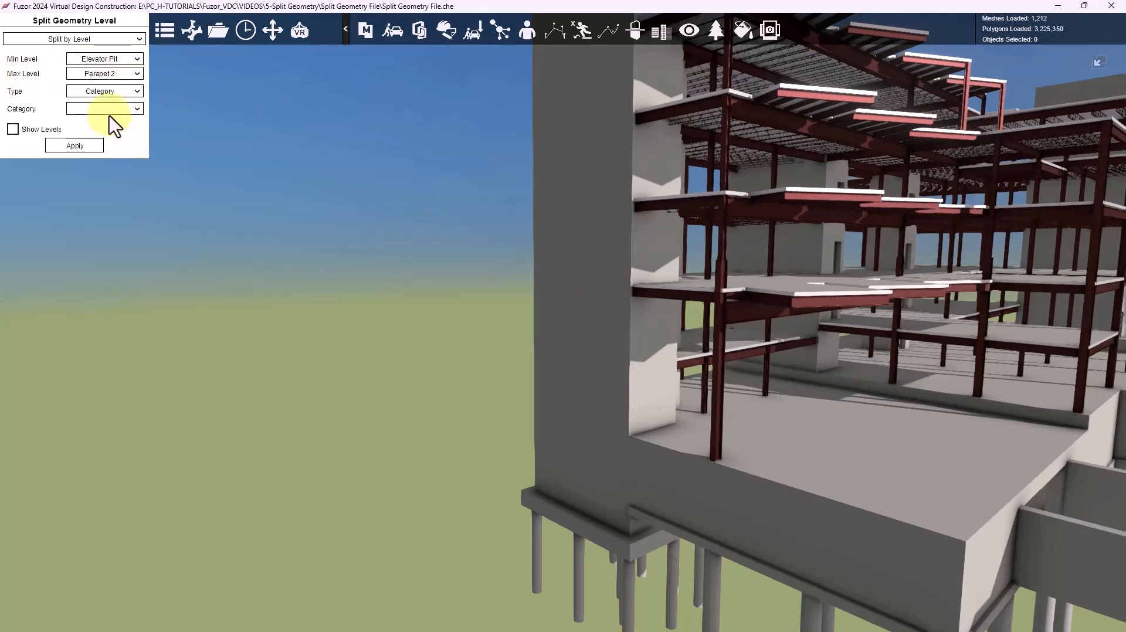
# Show the level planes in the model and select the tall concrete core wall at the building's end.
pyautogui.click(12, 129)
pyautogui.click(578, 228)
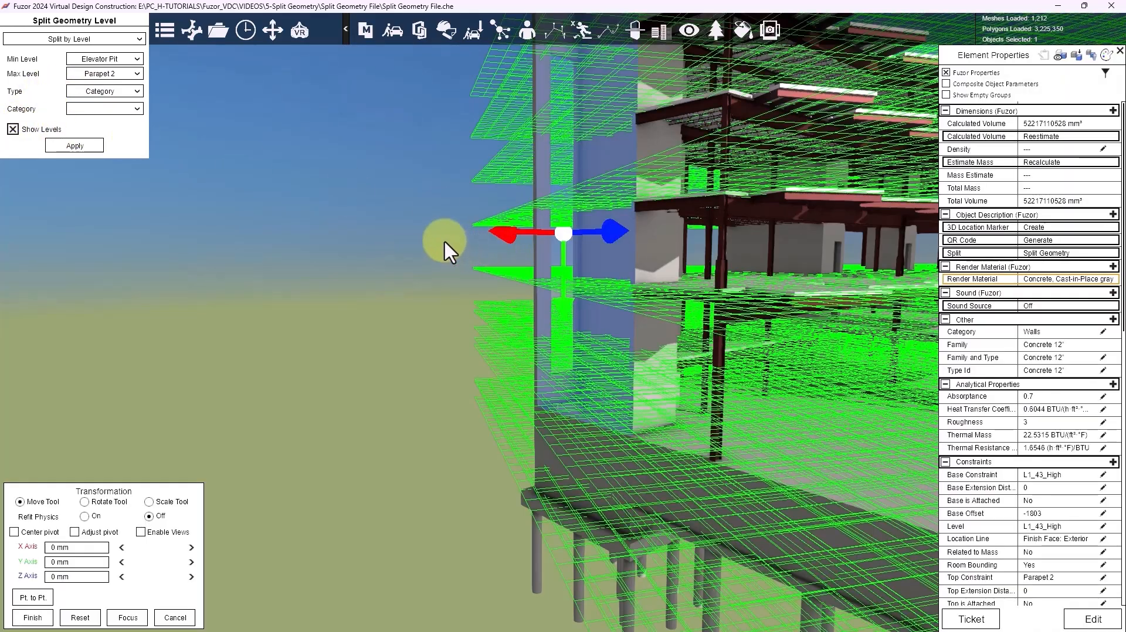
pyautogui.moveTo(447, 244); pyautogui.dragTo(585, 333, button='middle')
pyautogui.moveTo(892, 357); pyautogui.dragTo(624, 323, button='middle')
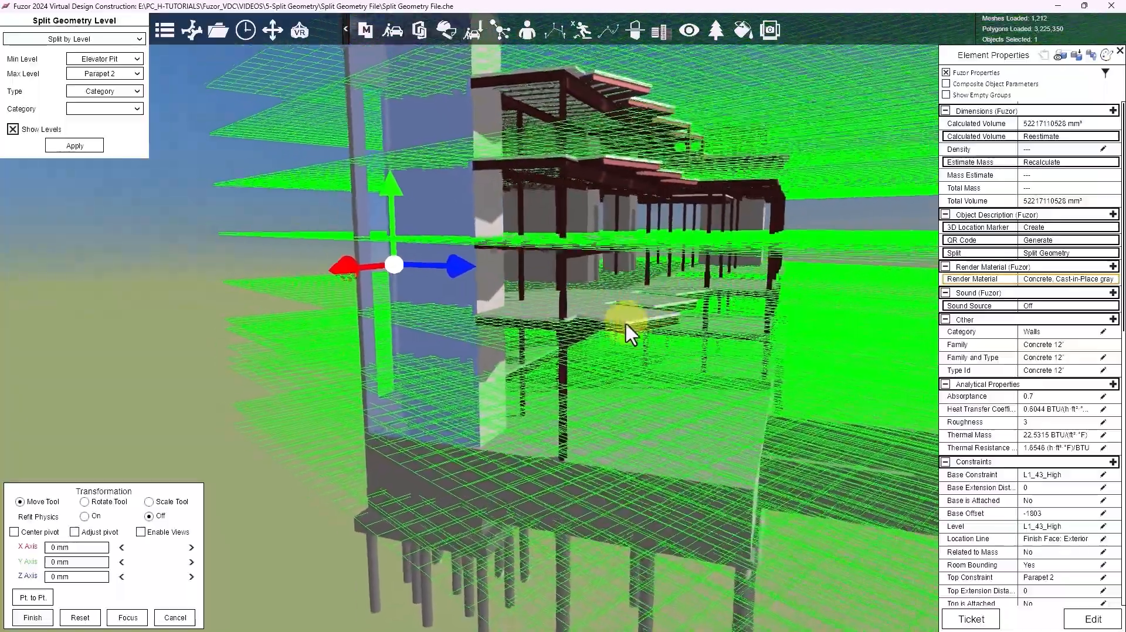
pyautogui.moveTo(624, 324); pyautogui.dragTo(674, 378, button='right')
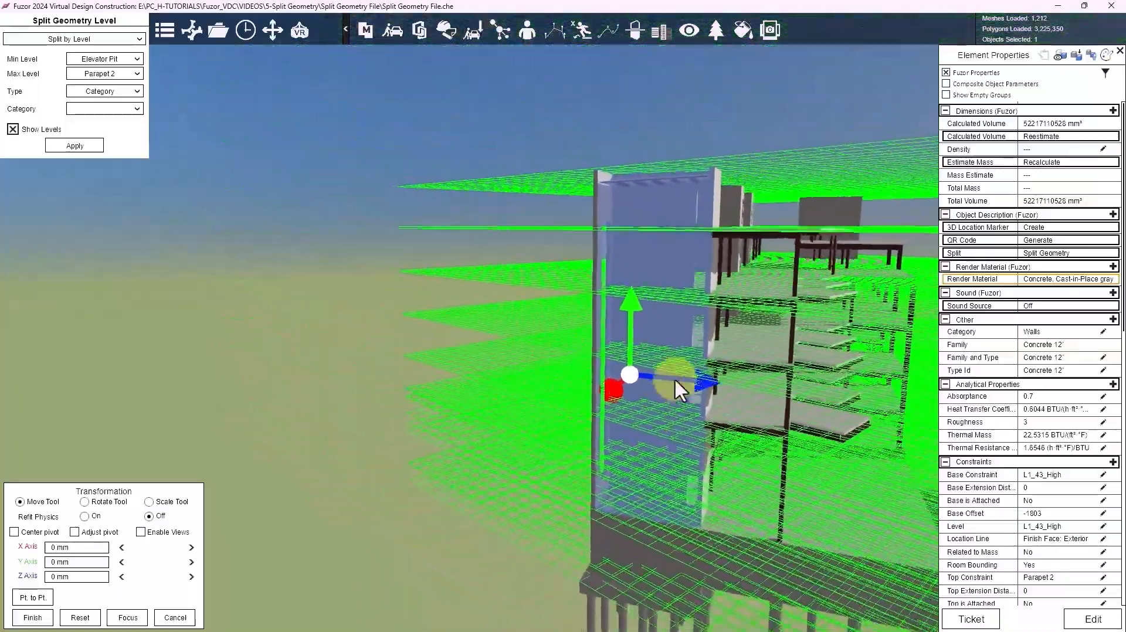
pyautogui.moveTo(579, 412); pyautogui.dragTo(627, 202, button='middle')
pyautogui.moveTo(649, 385); pyautogui.dragTo(620, 321, button='middle')
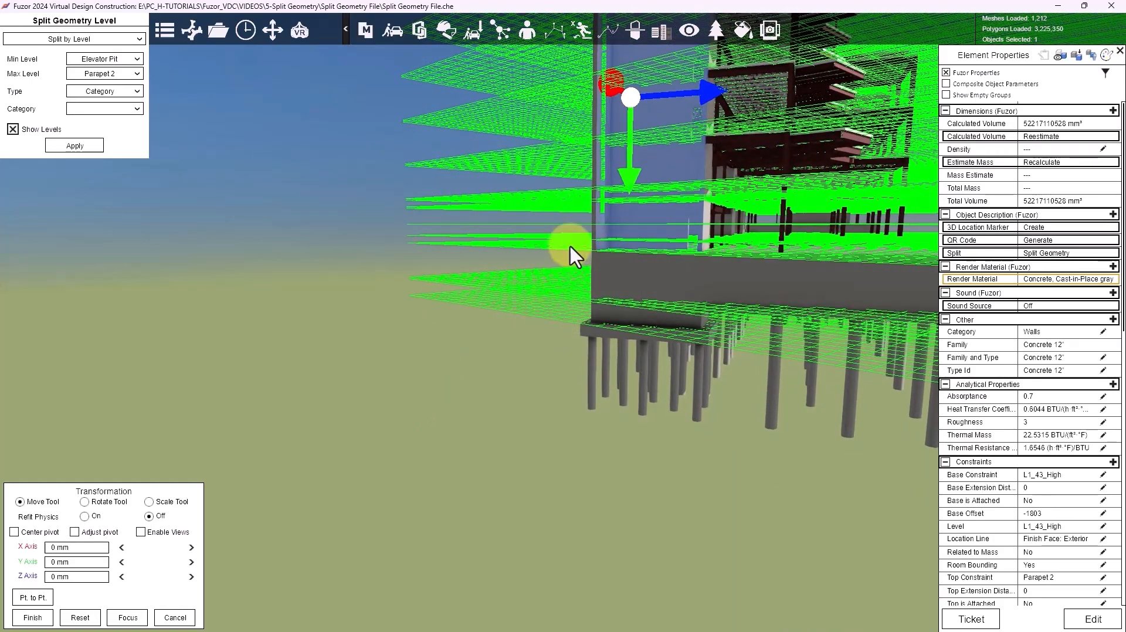
# Try Parking and L1_35_Low as the minimum split level, and settle on L1_37_Med.
pyautogui.click(123, 61)
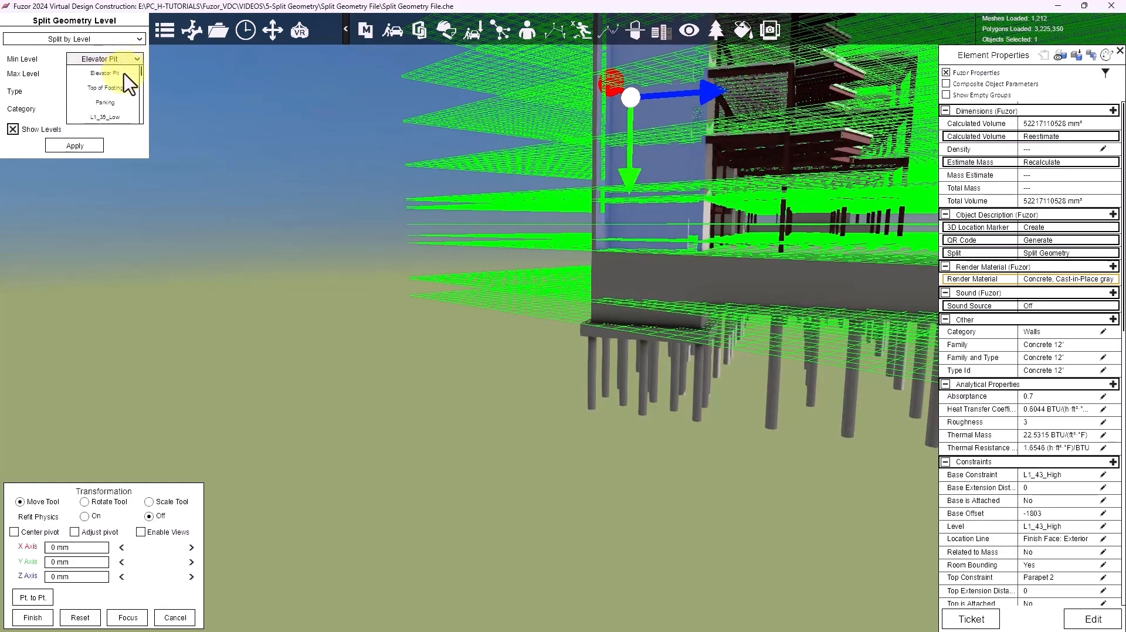
pyautogui.click(124, 106)
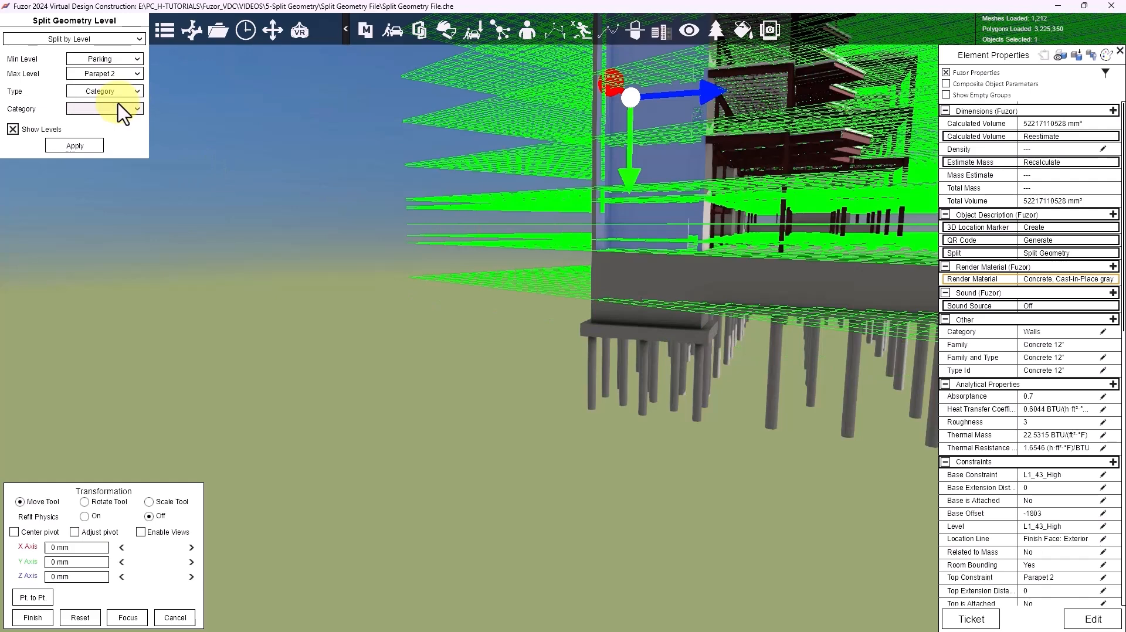
pyautogui.click(125, 61)
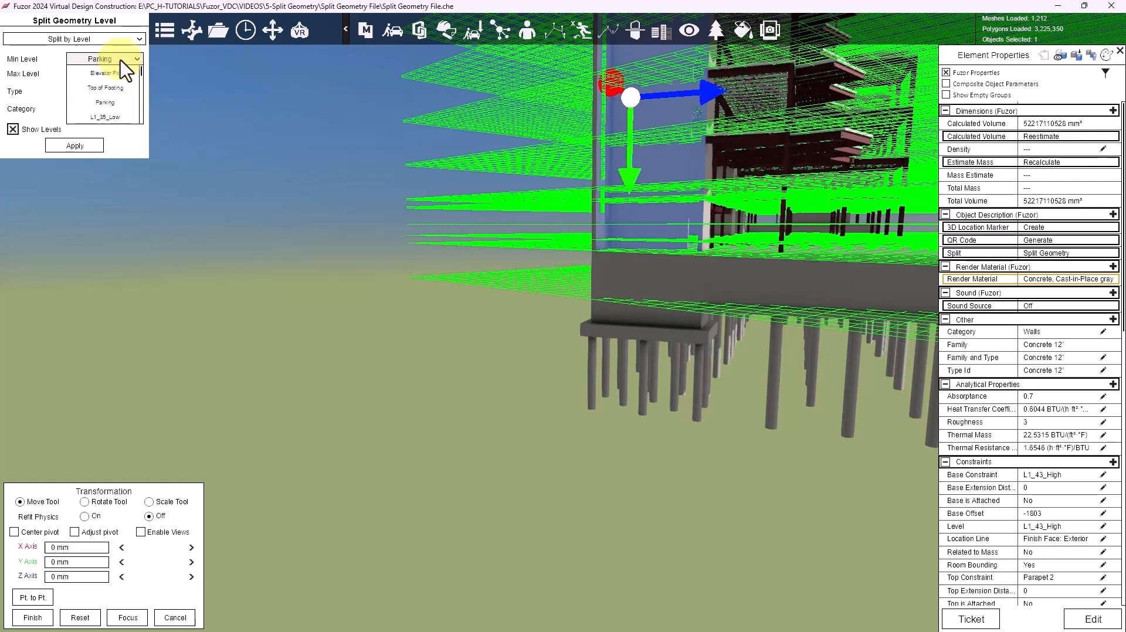
pyautogui.click(117, 118)
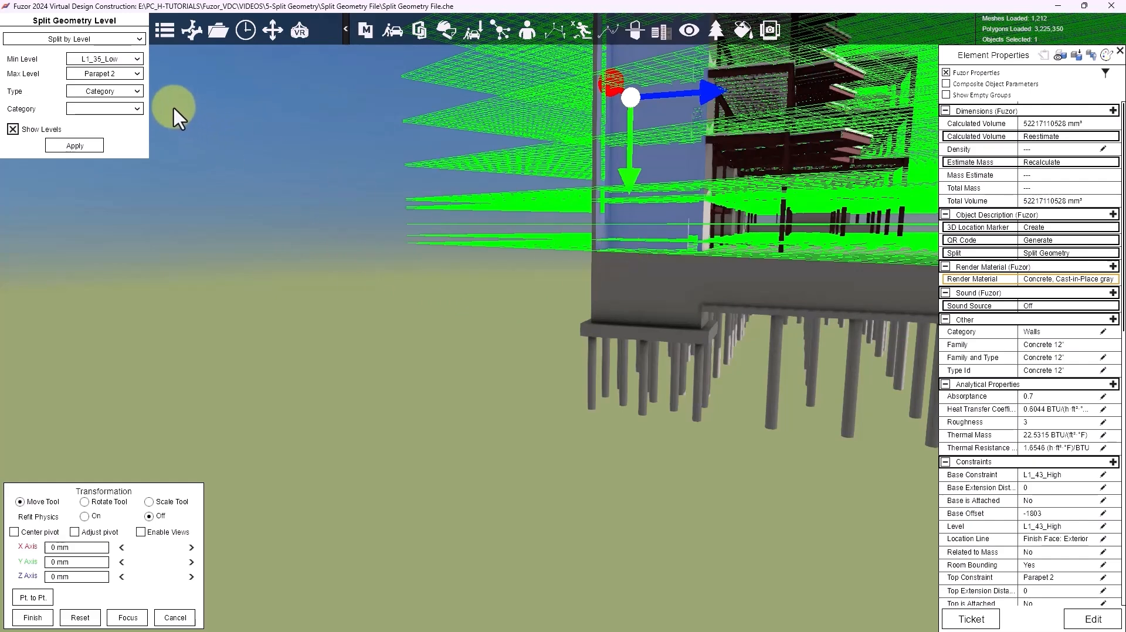
pyautogui.click(122, 59)
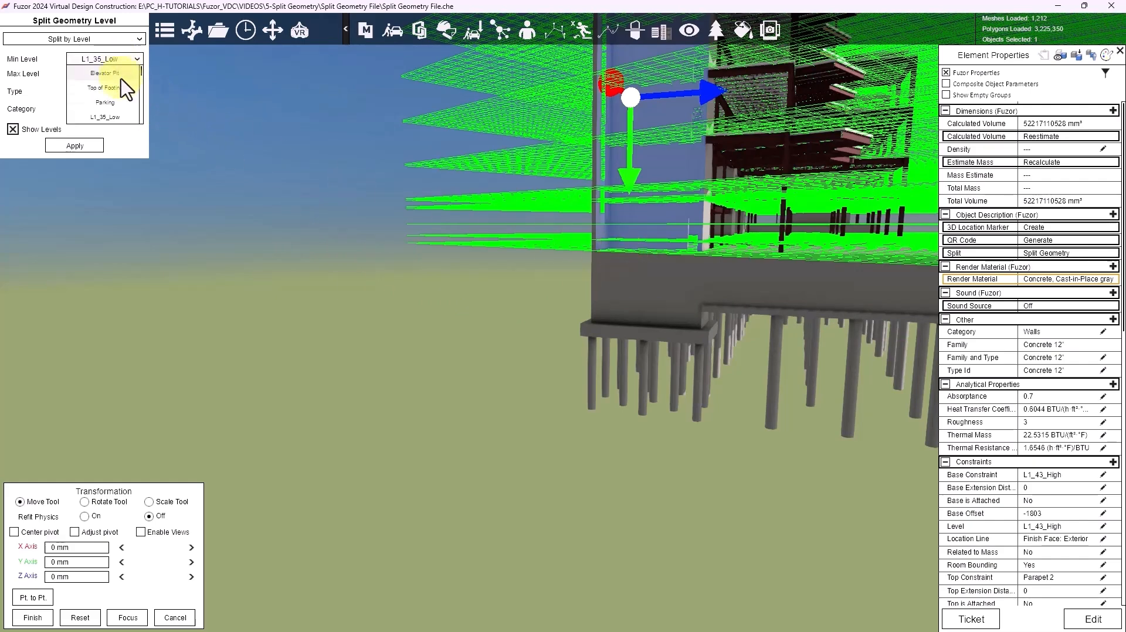
pyautogui.scroll(-1, 119, 123)
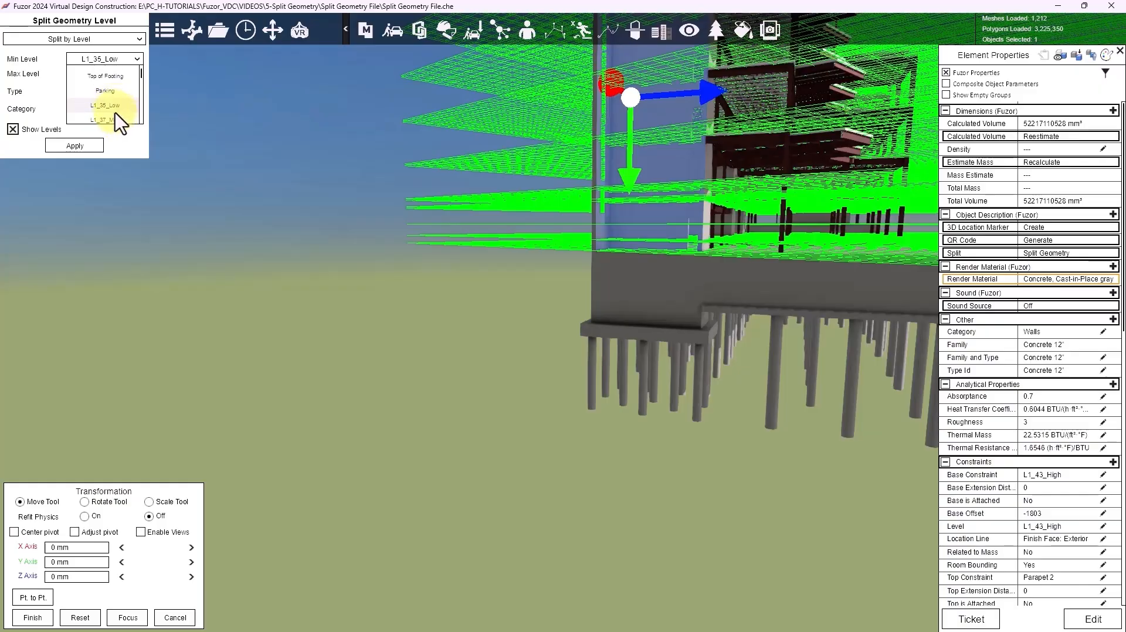
pyautogui.click(117, 120)
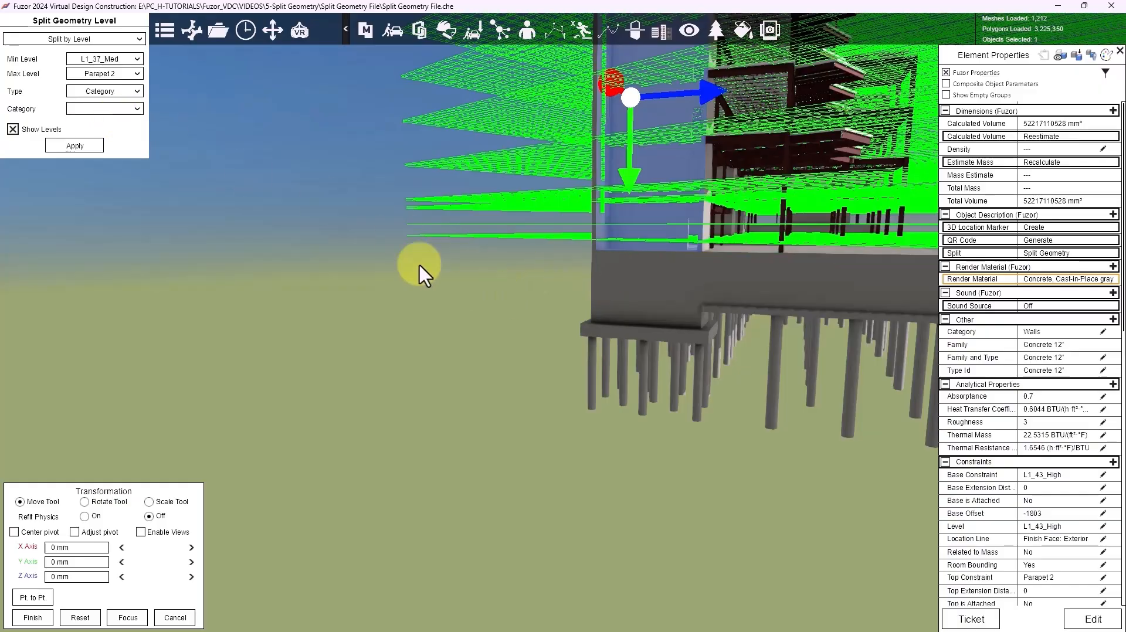
# Set the maximum split level to R2.
pyautogui.moveTo(418, 266); pyautogui.dragTo(283, 318, button='middle')
pyautogui.moveTo(613, 293); pyautogui.dragTo(641, 506, button='middle')
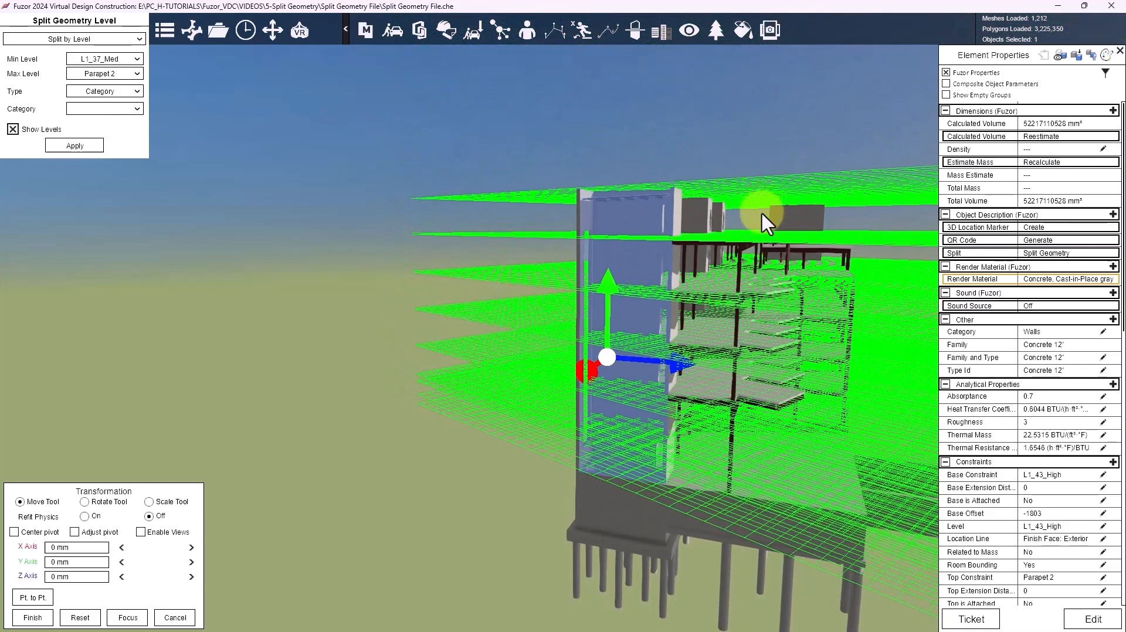
pyautogui.click(99, 74)
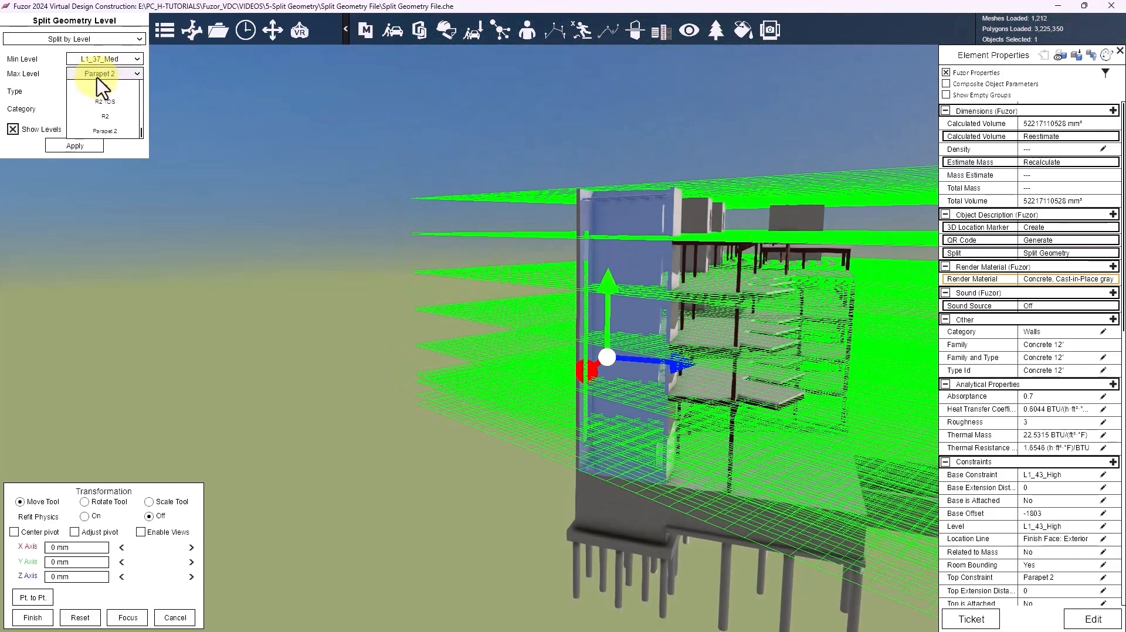
pyautogui.click(108, 116)
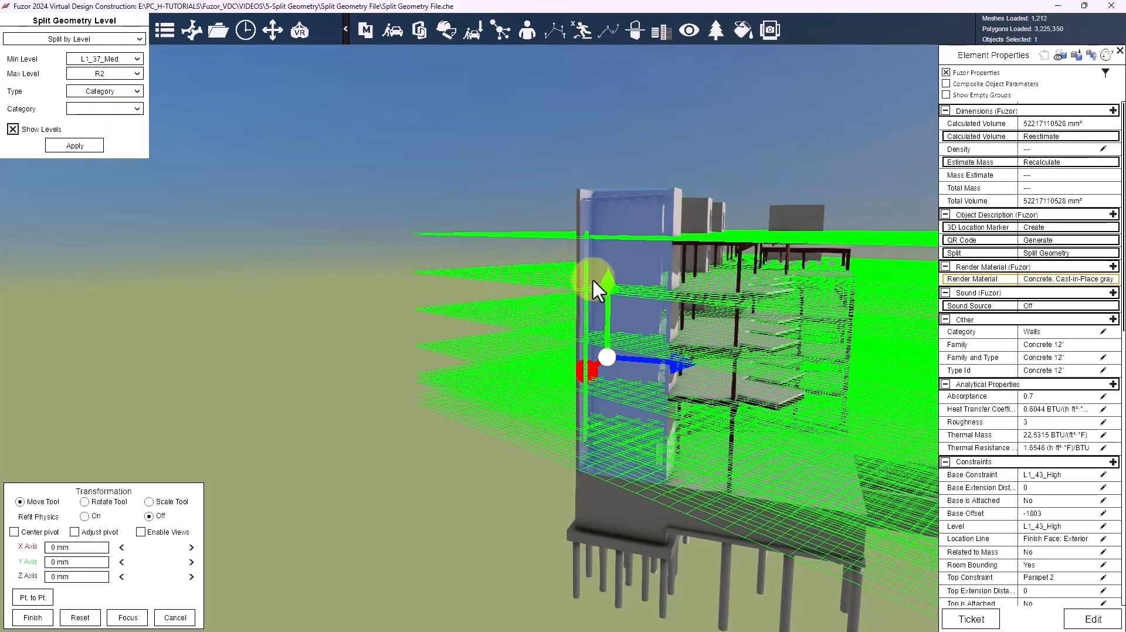
pyautogui.moveTo(616, 274); pyautogui.dragTo(562, 170, button='middle')
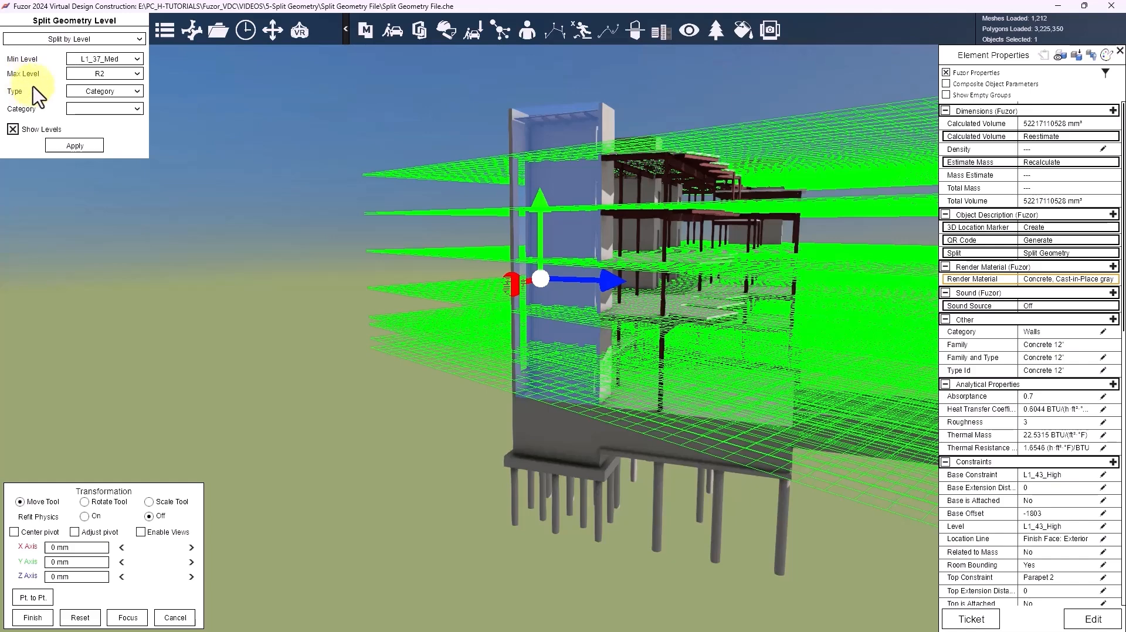
# Set the split type to Selection and apply the level split to the selected core wall.
pyautogui.click(117, 91)
pyautogui.click(116, 103)
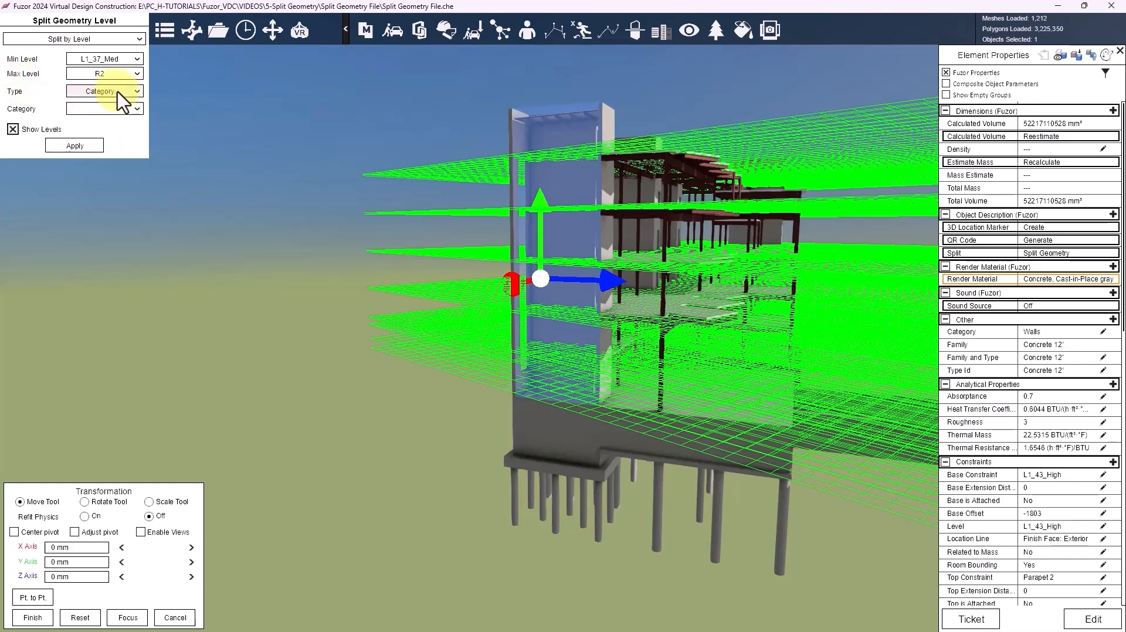
pyautogui.click(120, 93)
pyautogui.click(116, 114)
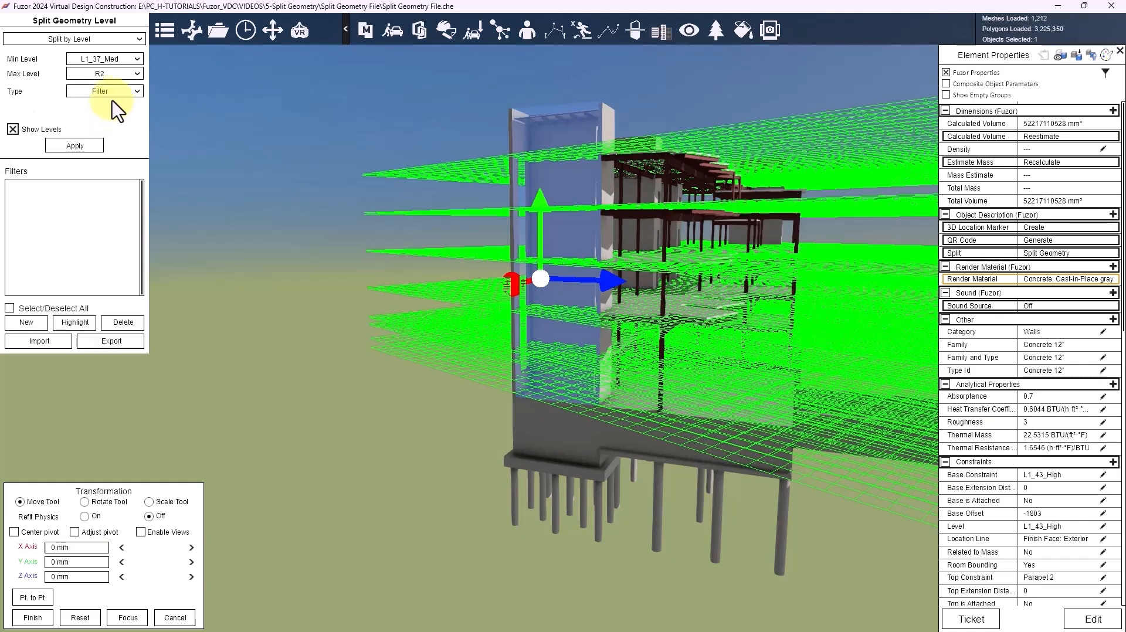
pyautogui.click(112, 91)
pyautogui.click(118, 127)
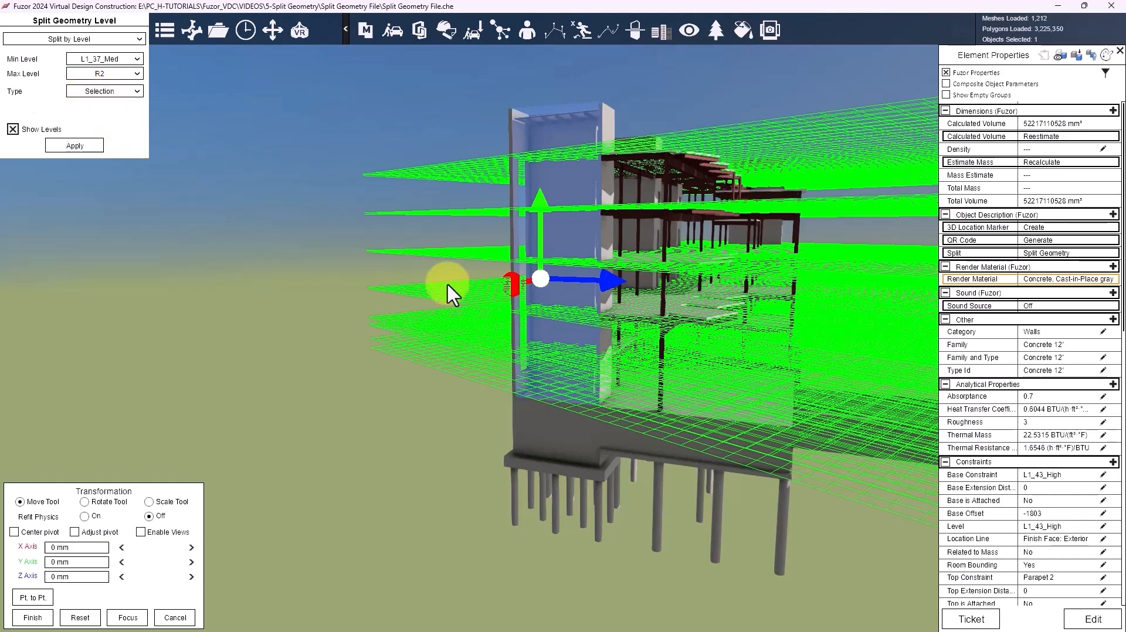
pyautogui.click(88, 148)
# Check the split by selecting individual wall segments at different heights, and clear the selection.
pyautogui.click(546, 138)
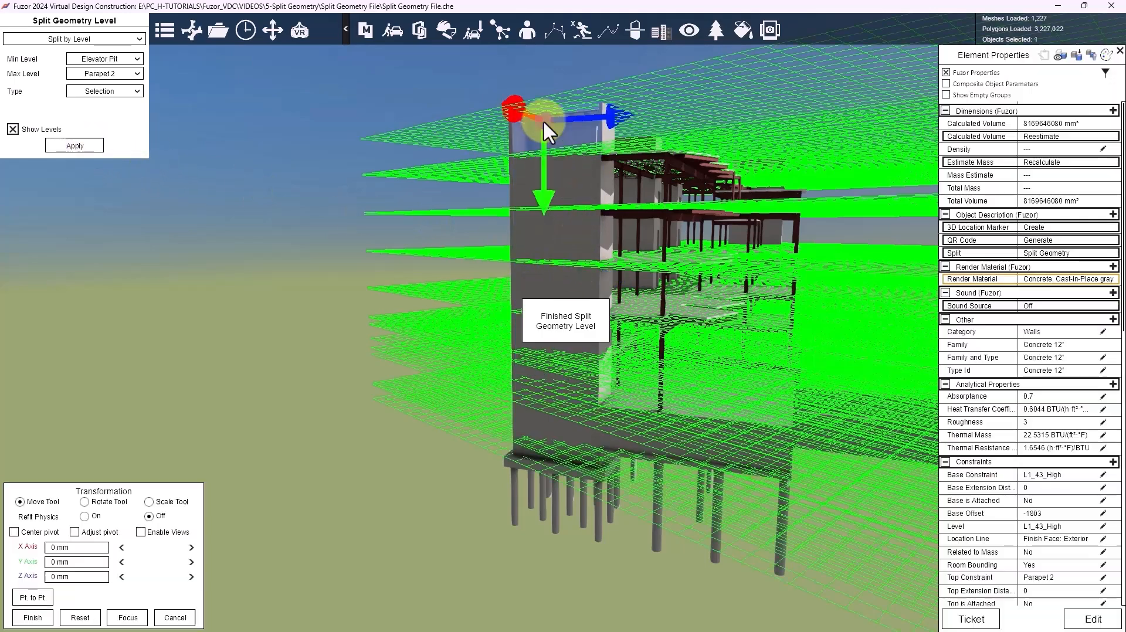
pyautogui.click(543, 226)
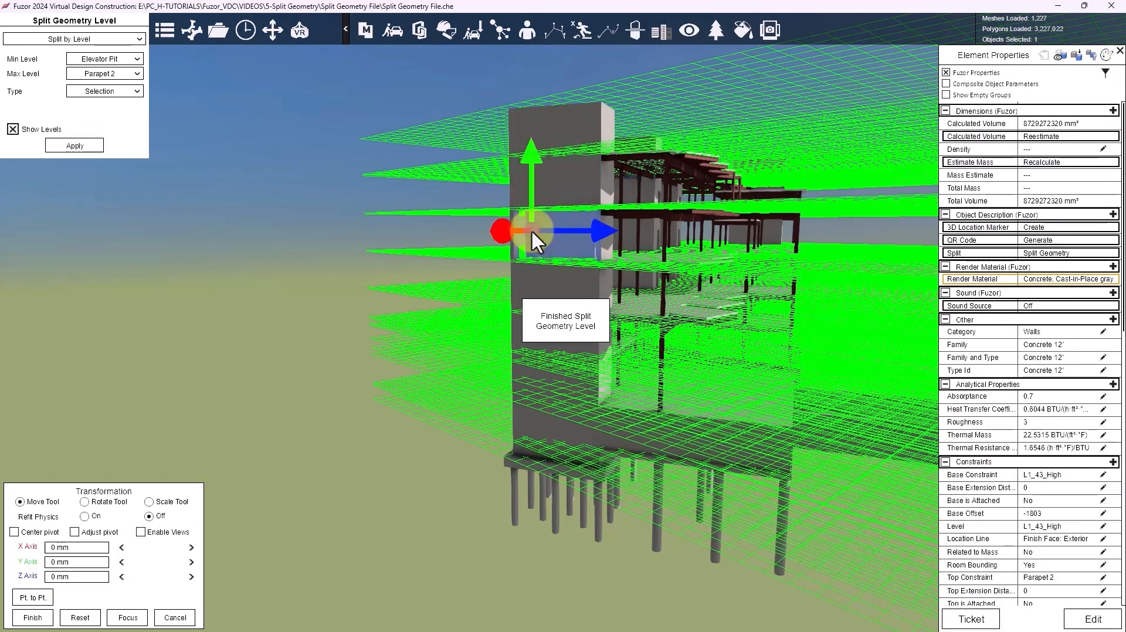
pyautogui.click(536, 293)
pyautogui.click(297, 234)
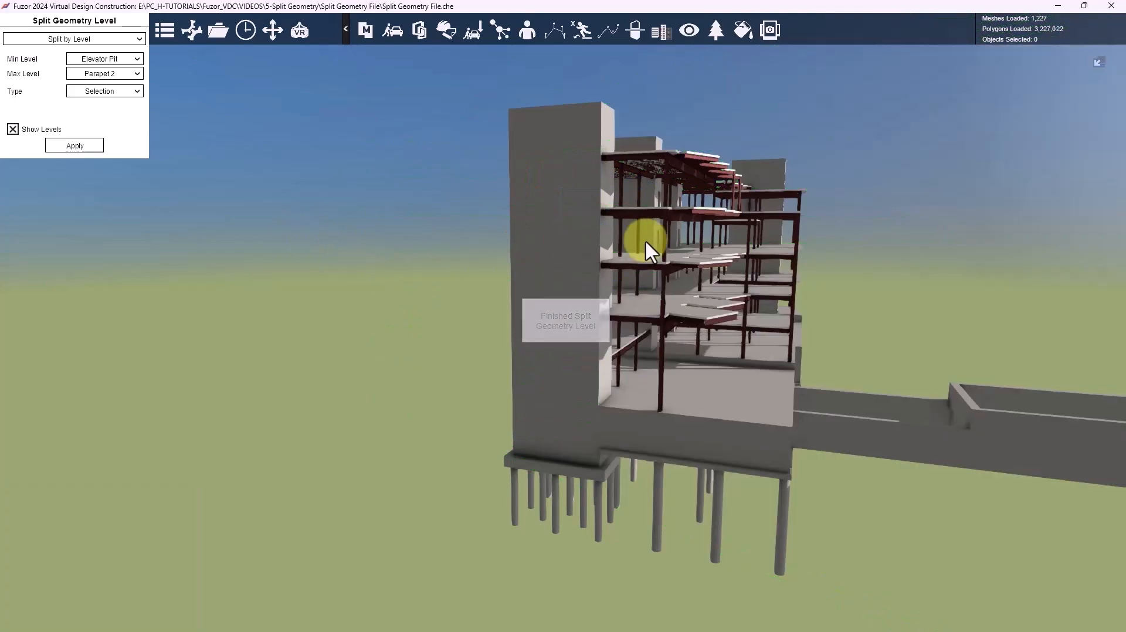
# Set the split type to Category with the Wall category, and apply the level split to all walls.
pyautogui.moveTo(645, 239); pyautogui.dragTo(246, 258, button='right')
pyautogui.moveTo(703, 281); pyautogui.dragTo(510, 340, button='right')
pyautogui.scroll(5, 508, 314)
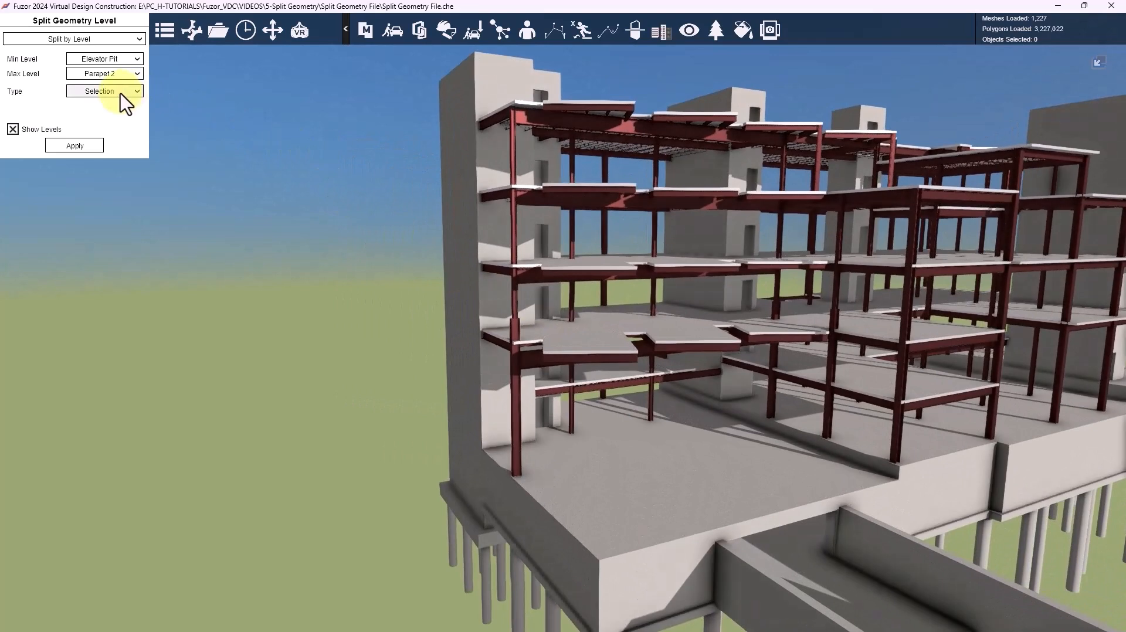
pyautogui.click(112, 104)
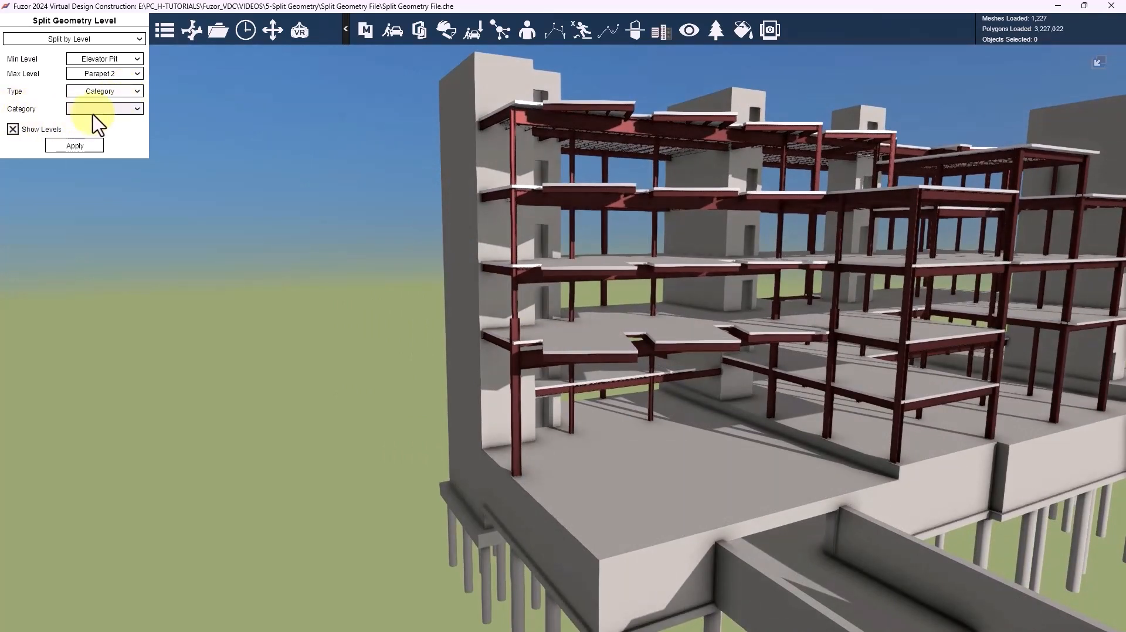
pyautogui.click(121, 110)
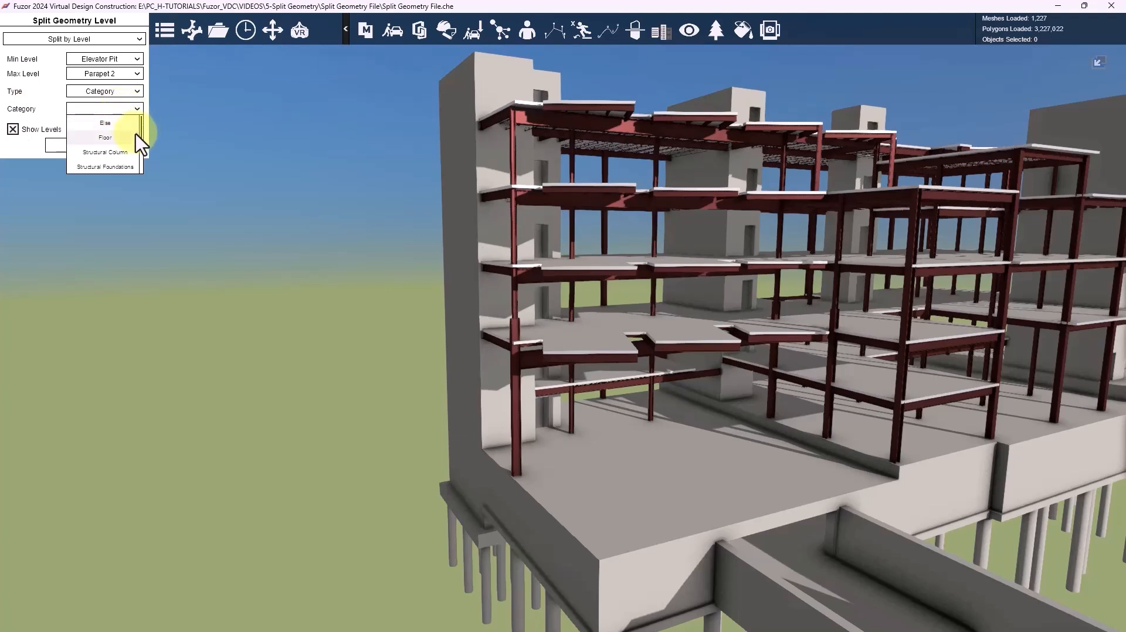
pyautogui.scroll(-2, 125, 157)
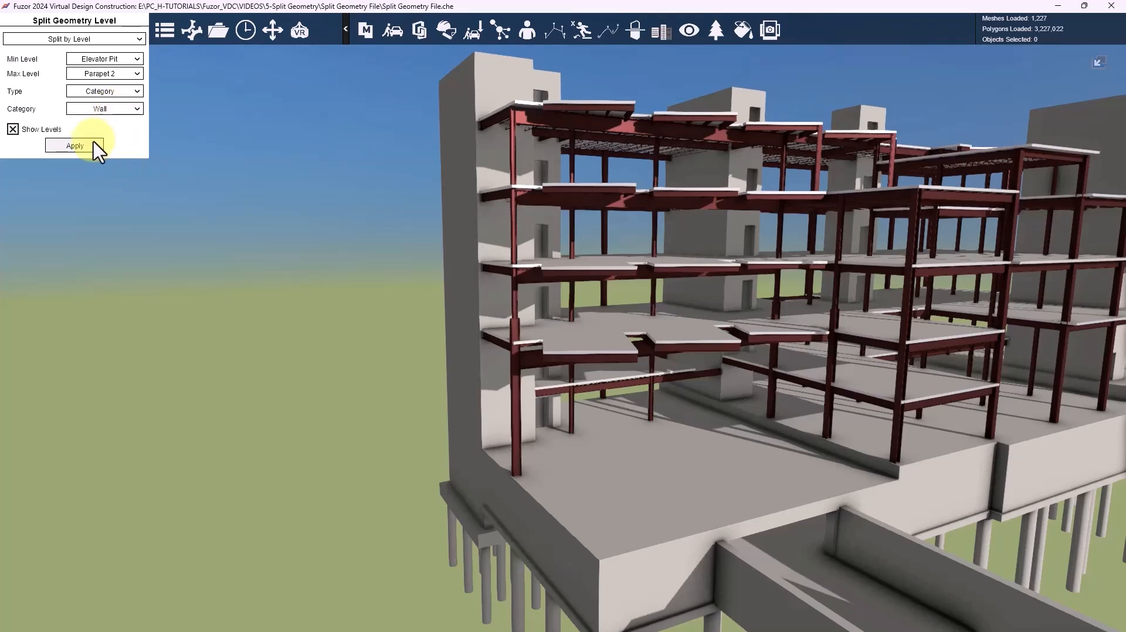
pyautogui.click(75, 146)
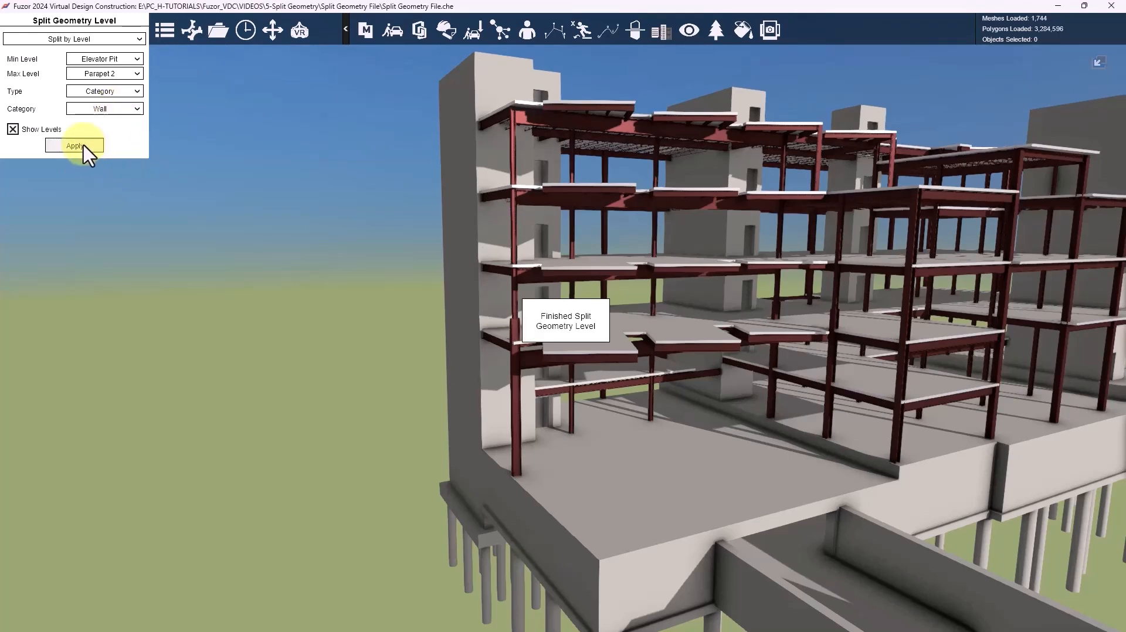
# Select one of the split core wall segments and turn off the display of levels.
pyautogui.click(699, 232)
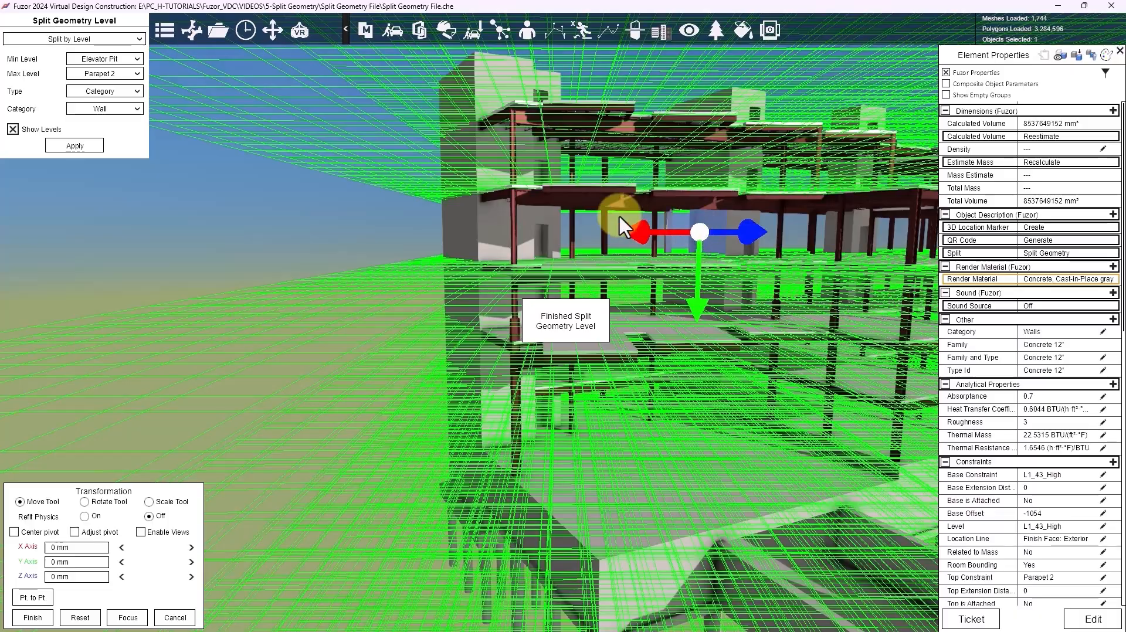
pyautogui.moveTo(618, 215); pyautogui.dragTo(745, 358, button='middle')
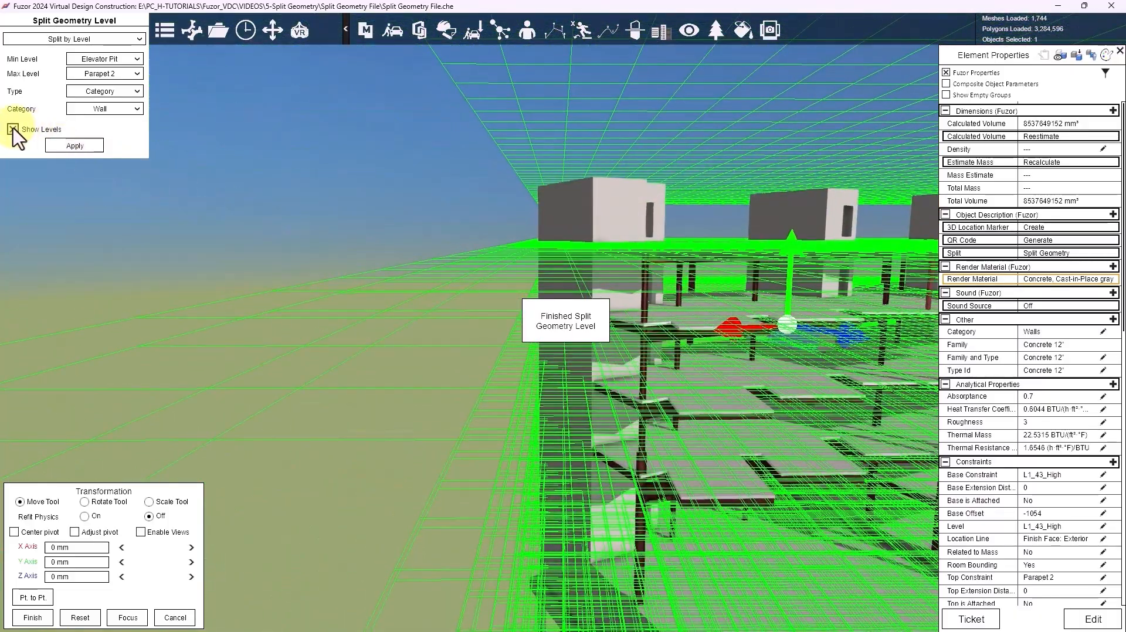
pyautogui.click(13, 129)
# Check the wall split by selecting individual segments on different cores and at different heights.
pyautogui.moveTo(621, 282); pyautogui.dragTo(649, 188, button='middle')
pyautogui.click(650, 188)
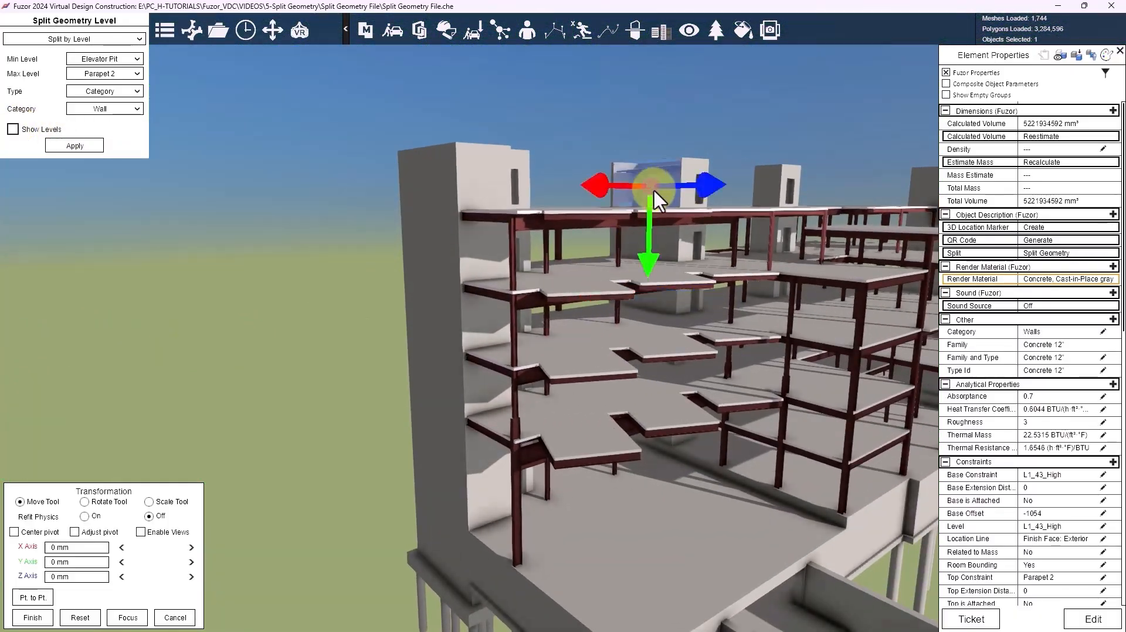
pyautogui.moveTo(203, 173); pyautogui.dragTo(590, 246, button='middle')
pyautogui.click(821, 181)
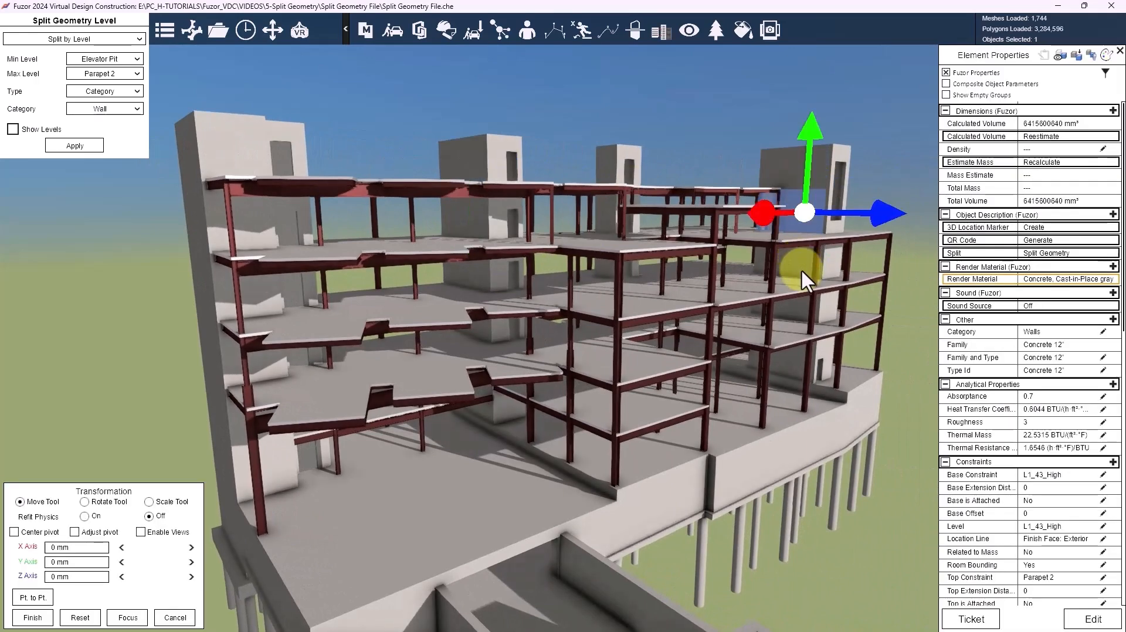
pyautogui.click(802, 269)
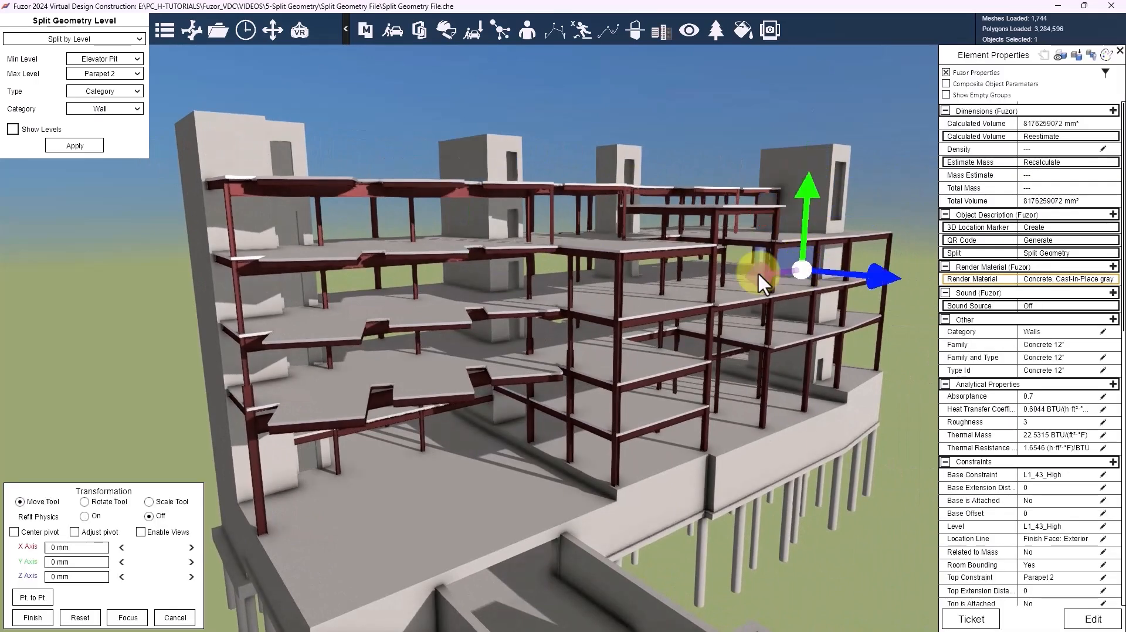
# Set the category to Structural Column, select a full-height column as reference, and apply the level split.
pyautogui.click(120, 108)
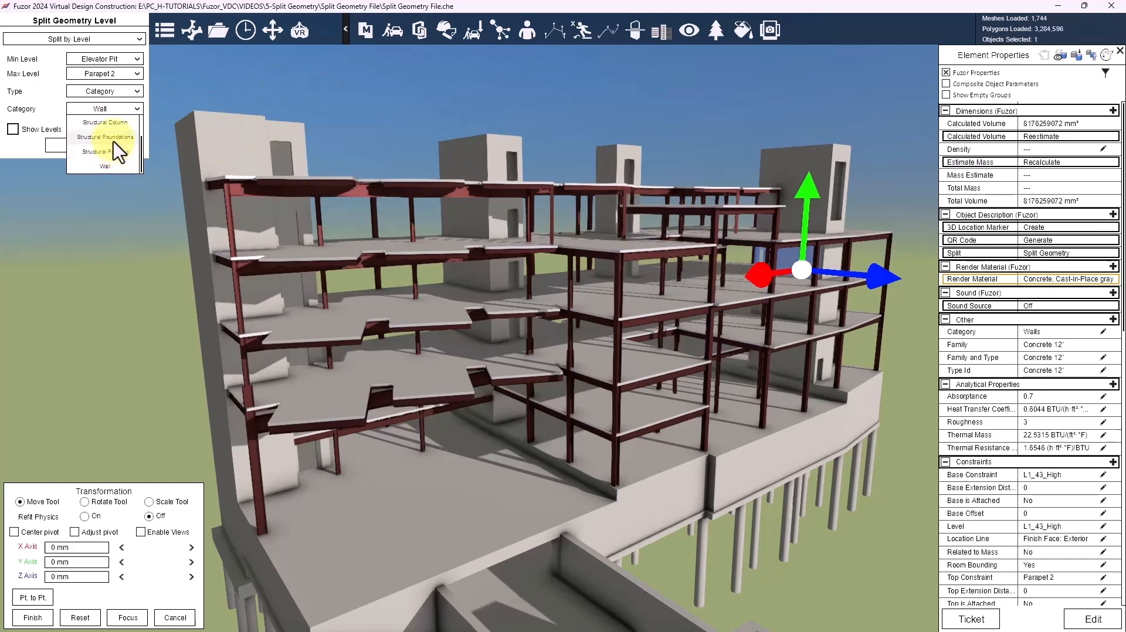
pyautogui.click(111, 122)
pyautogui.click(339, 117)
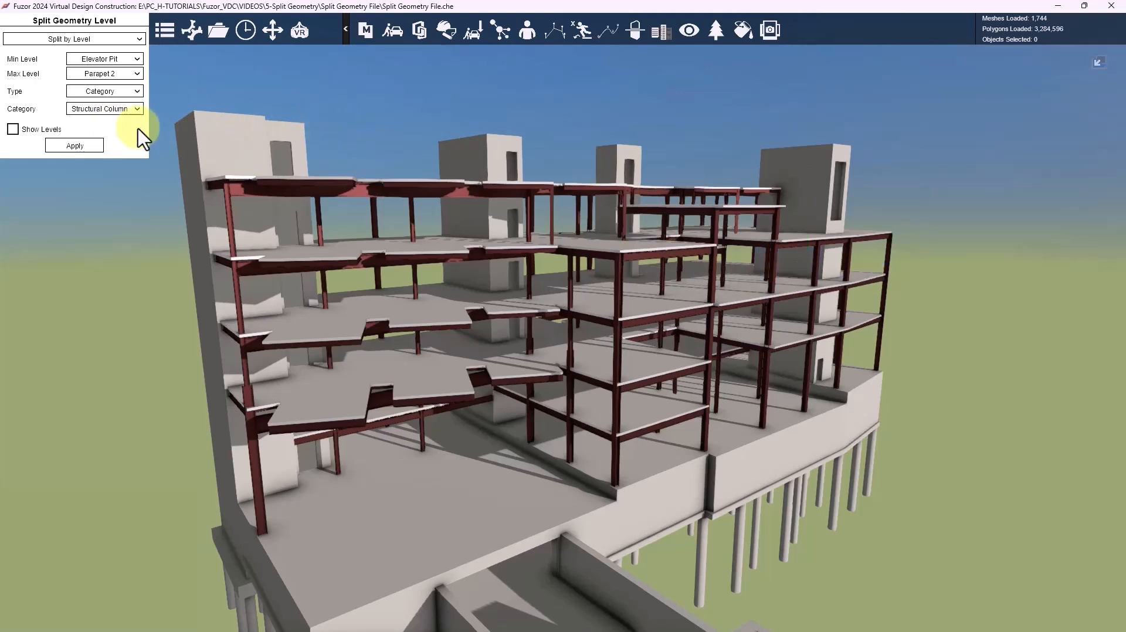
pyautogui.click(612, 291)
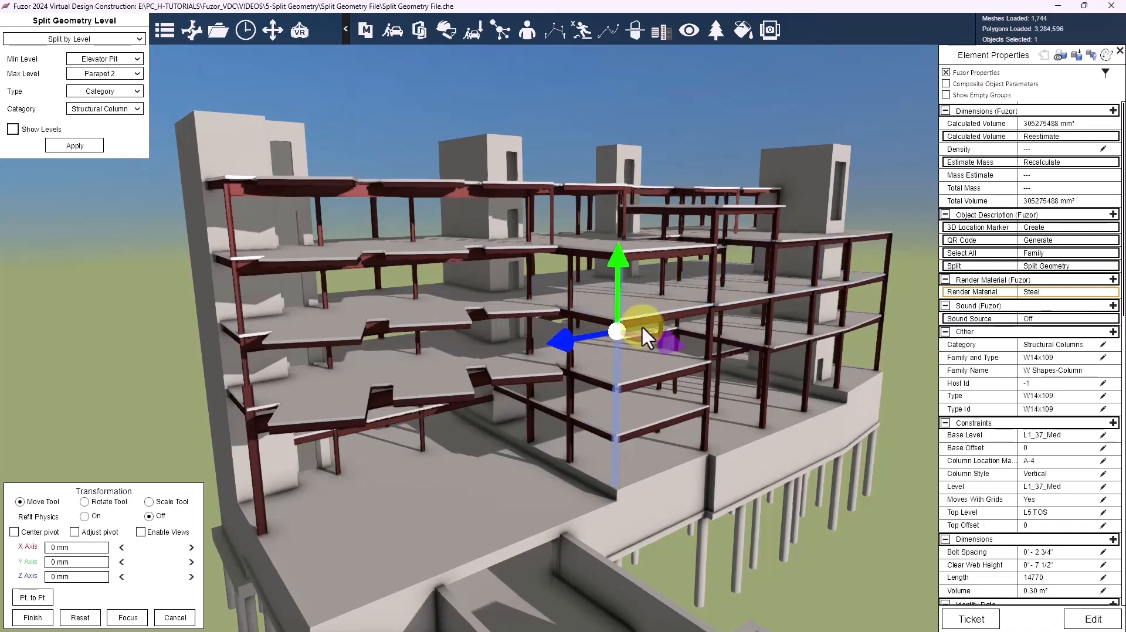
pyautogui.moveTo(755, 310); pyautogui.dragTo(774, 249, button='middle')
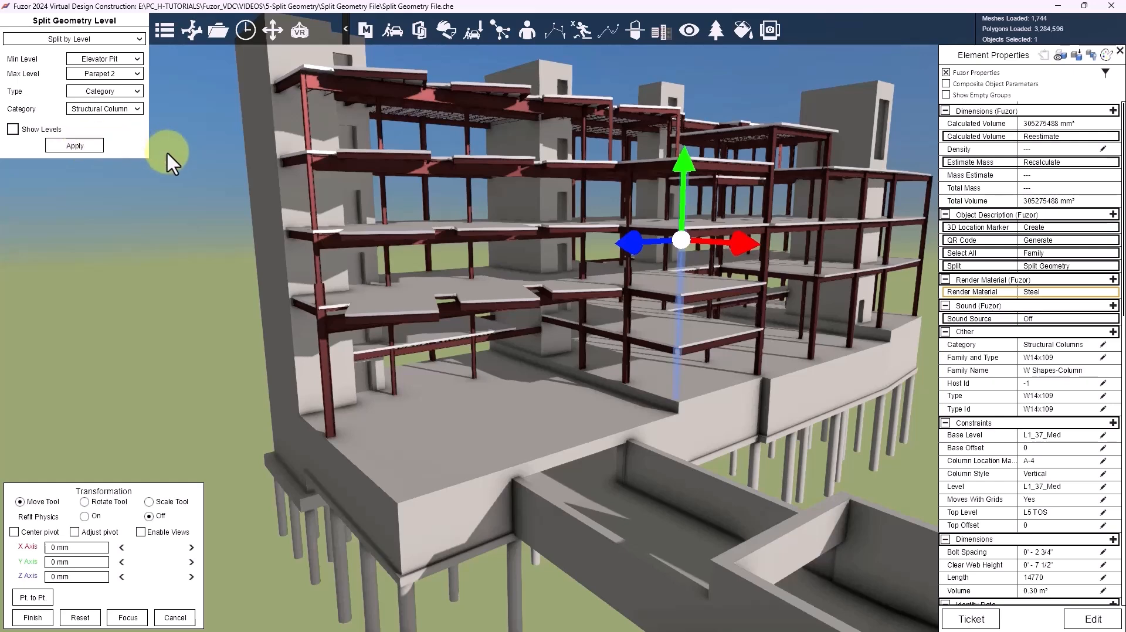
pyautogui.click(81, 146)
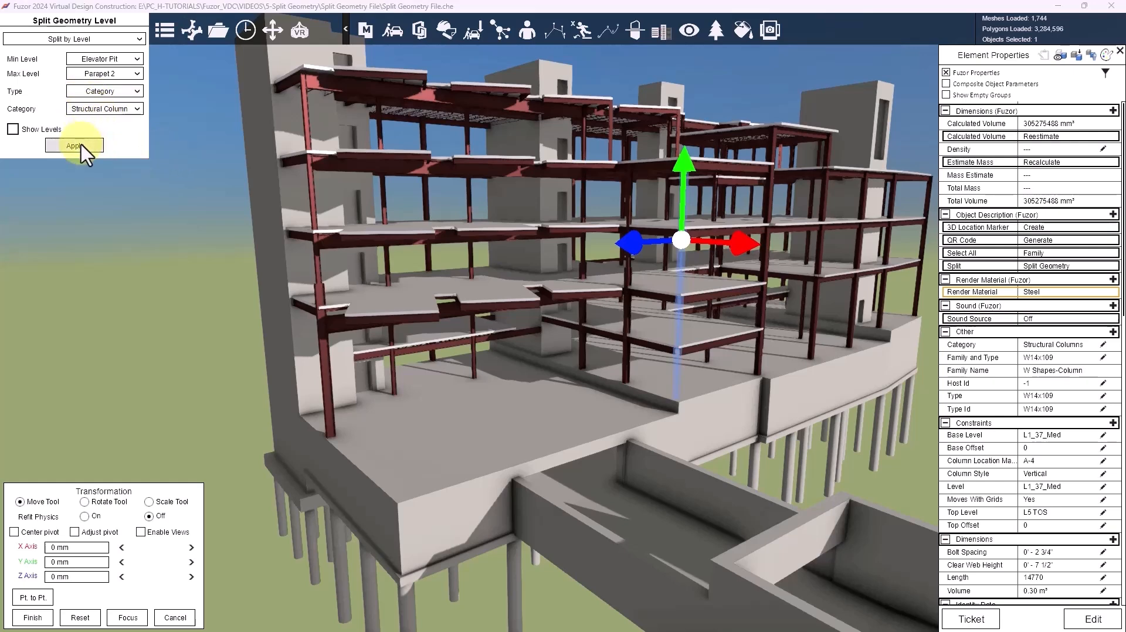
# Check the column split by selecting individual column segments across the building, and clear the selection.
pyautogui.click(680, 279)
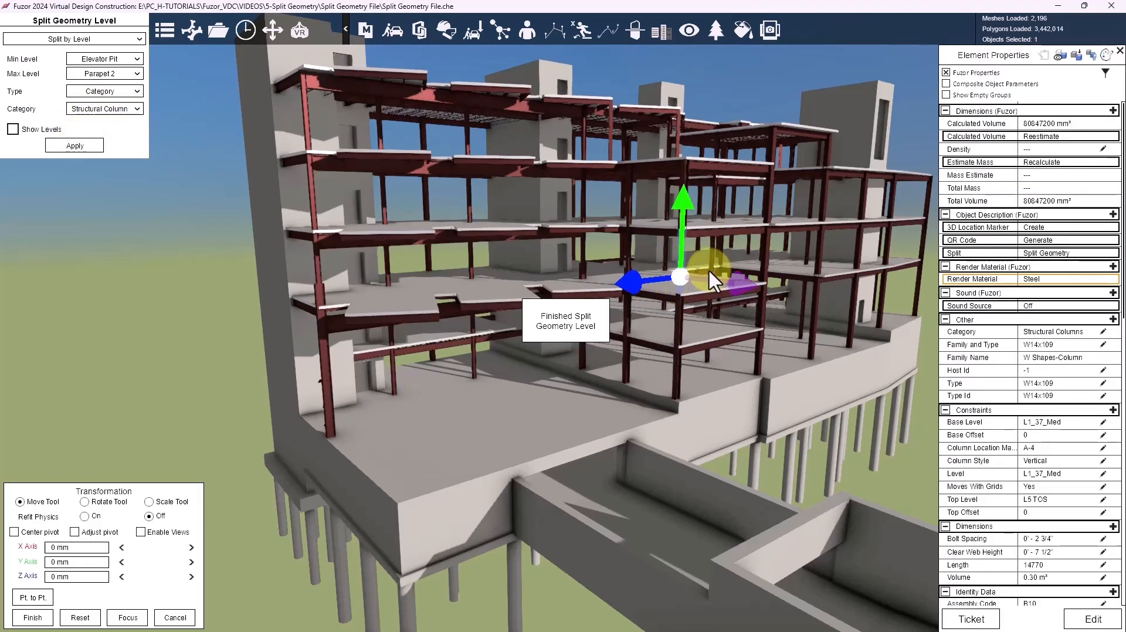
pyautogui.click(762, 242)
pyautogui.click(815, 262)
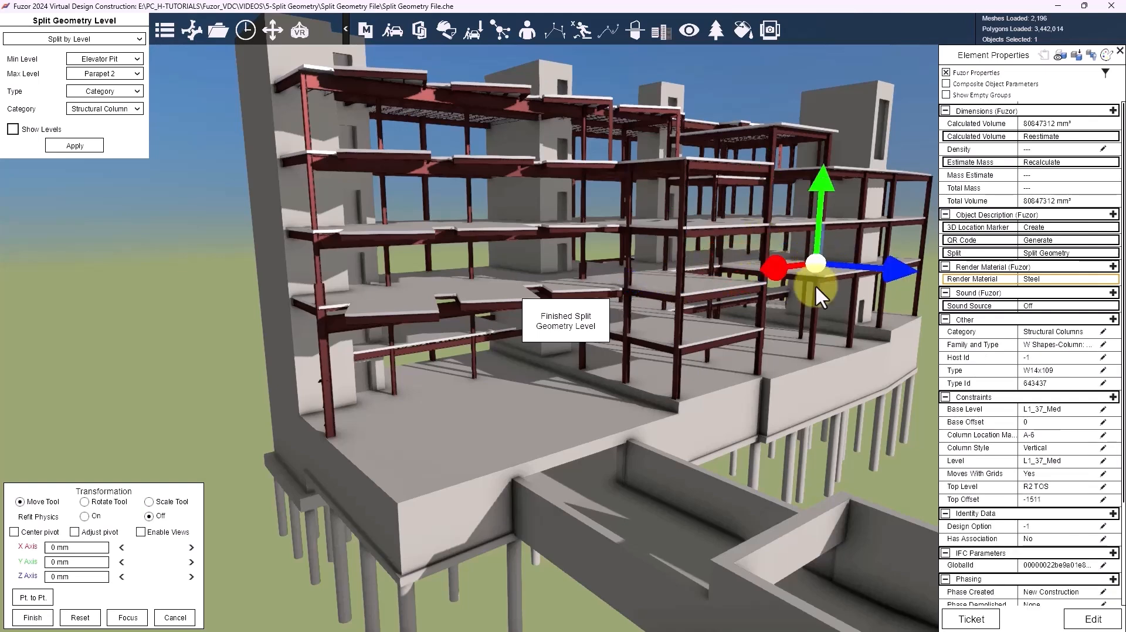
pyautogui.click(810, 315)
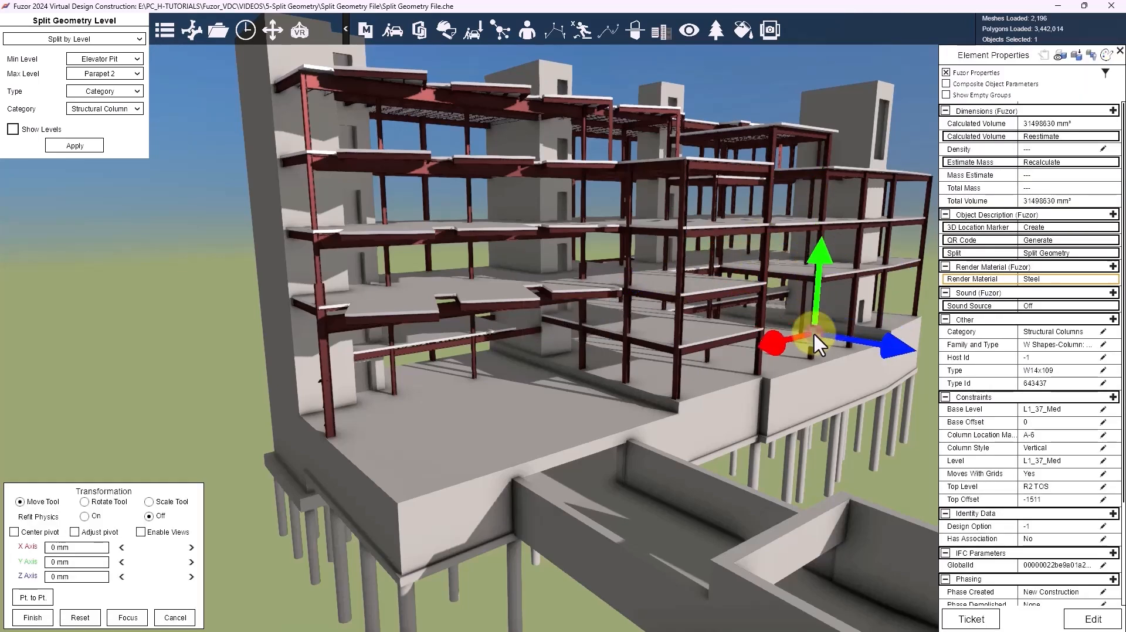
pyautogui.click(467, 193)
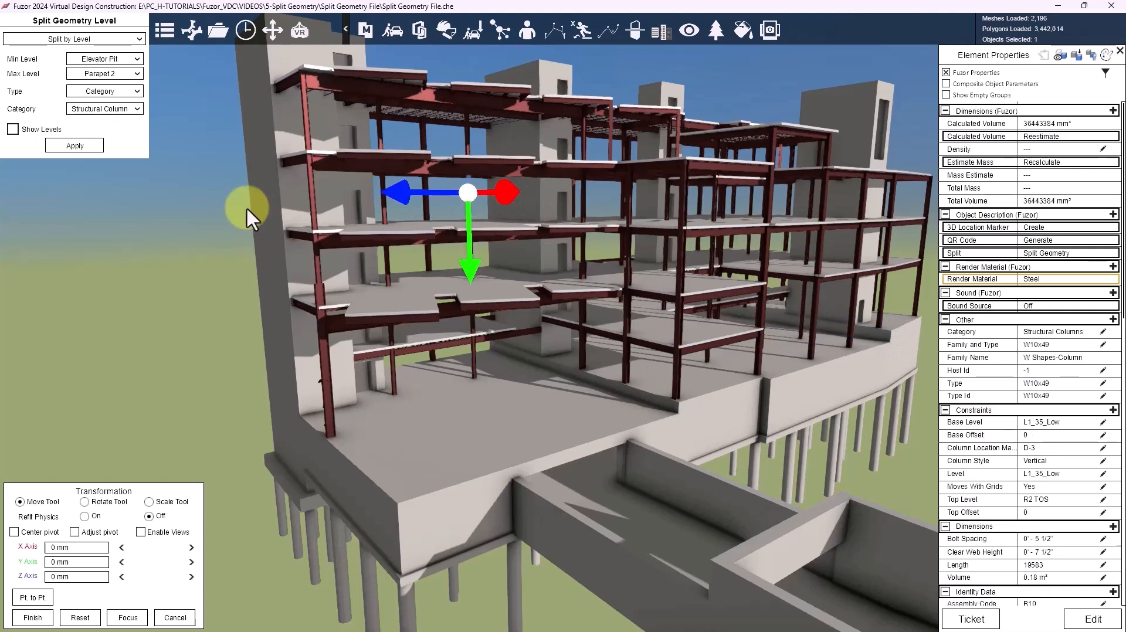
pyautogui.click(230, 202)
# Set the split type to Filter, keeping the project open.
pyautogui.click(134, 92)
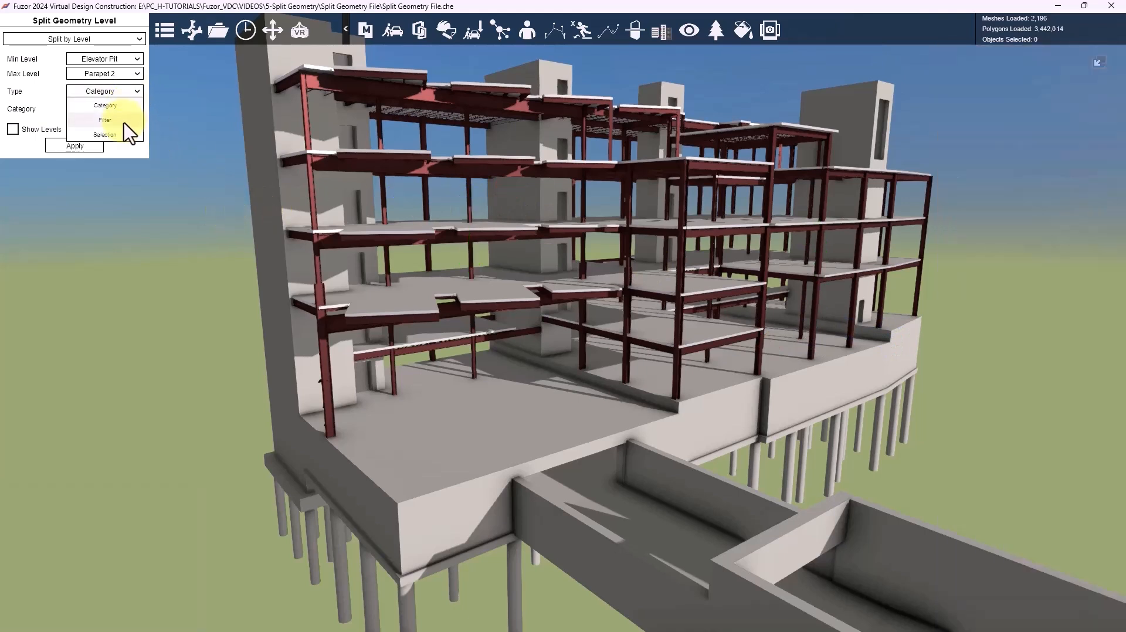
pyautogui.click(106, 120)
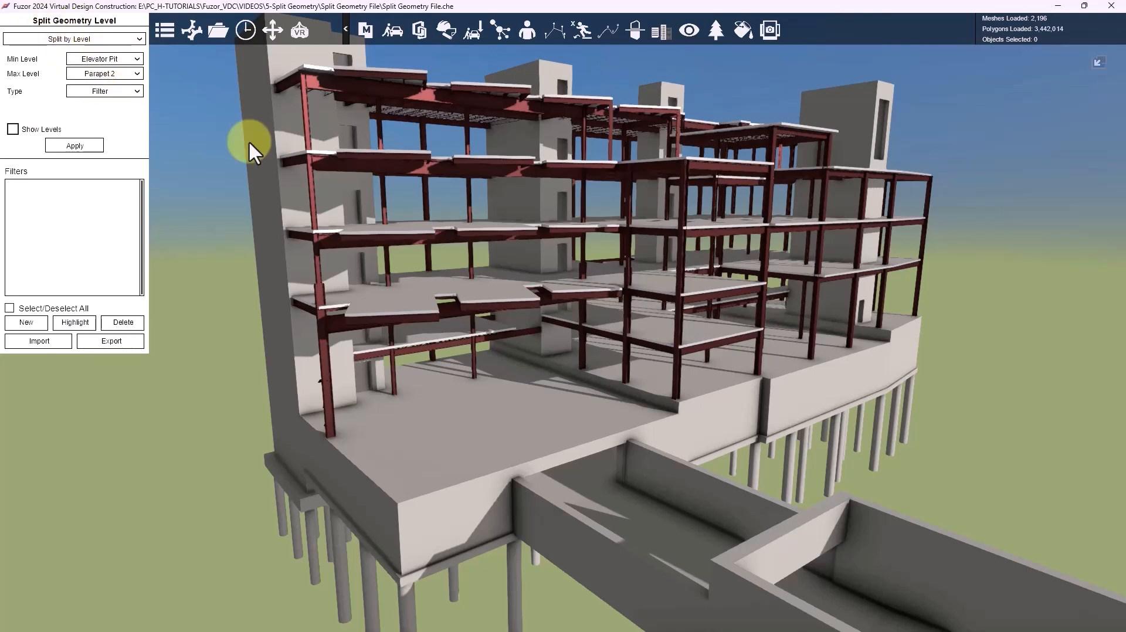
pyautogui.click(1111, 6)
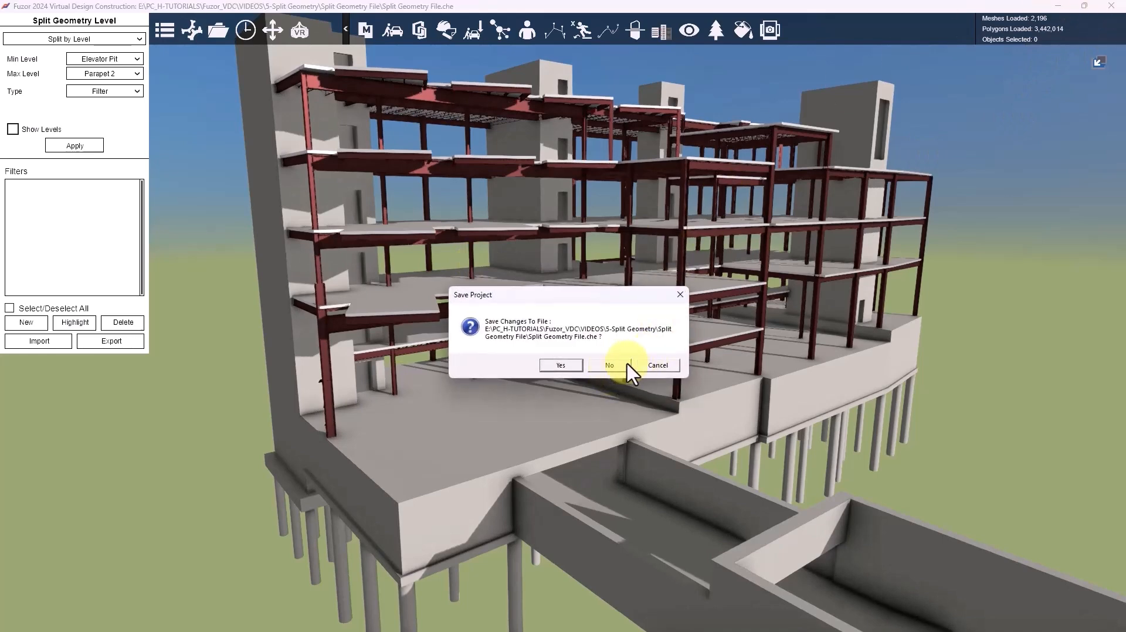
pyautogui.click(655, 366)
# Find the History tool by searching for "his", and revert the model to the Initial Load/Sync state.
pyautogui.click(162, 31)
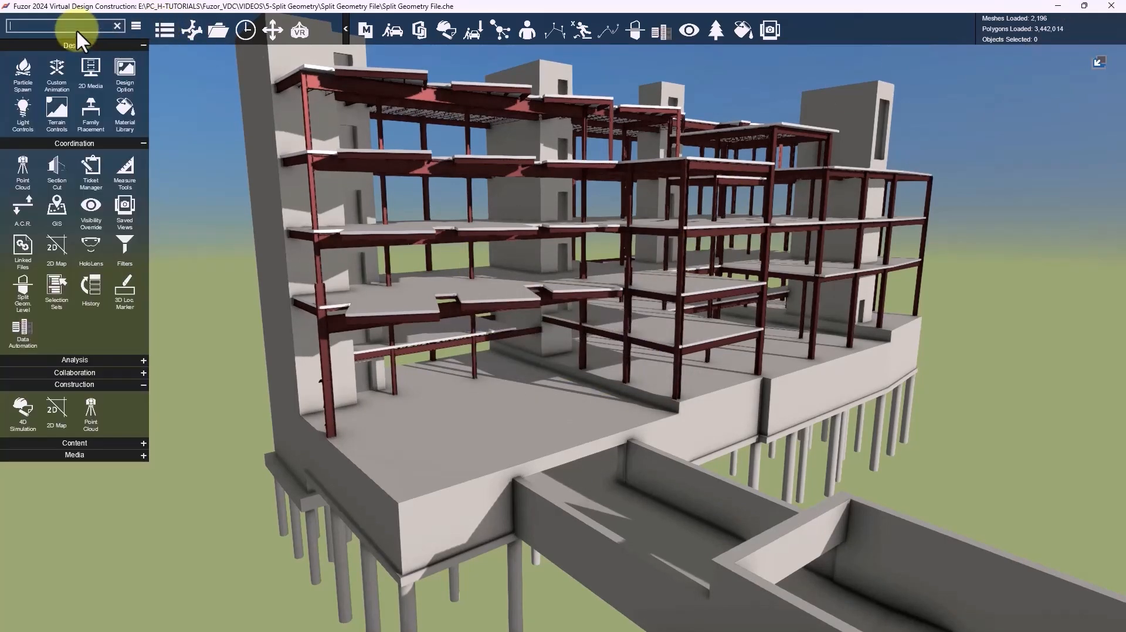
pyautogui.write('his')
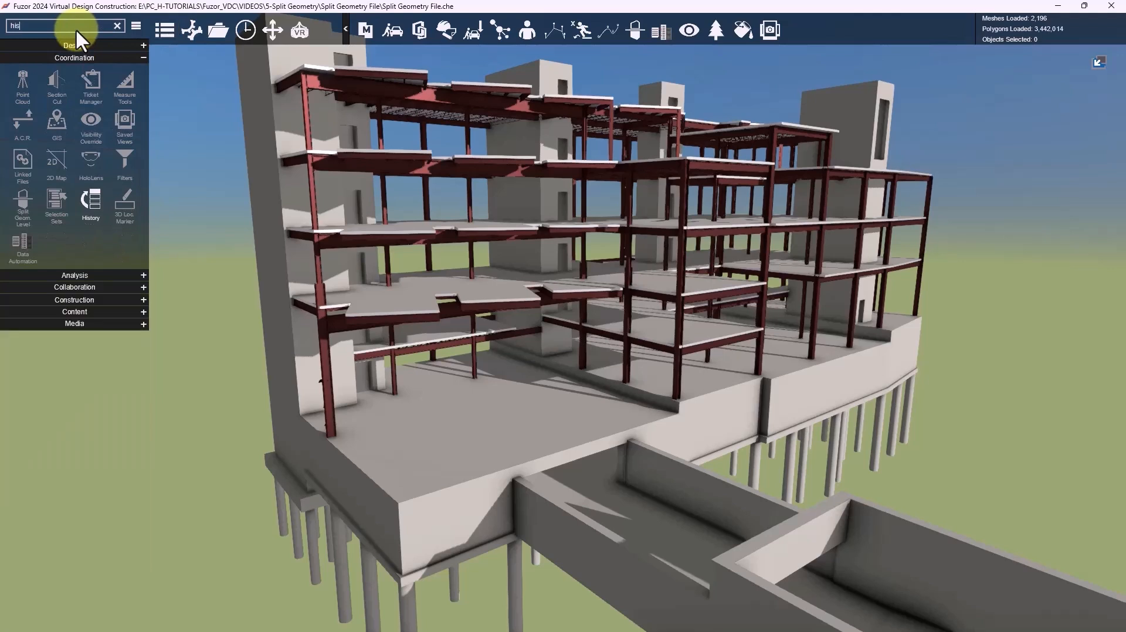
pyautogui.click(88, 202)
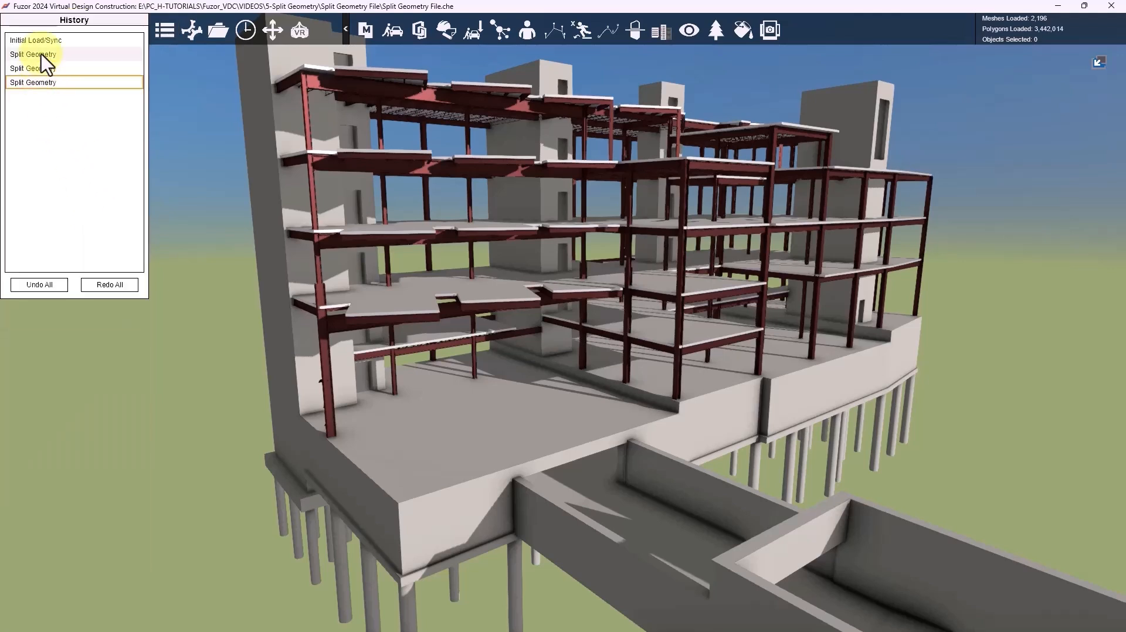
pyautogui.click(53, 41)
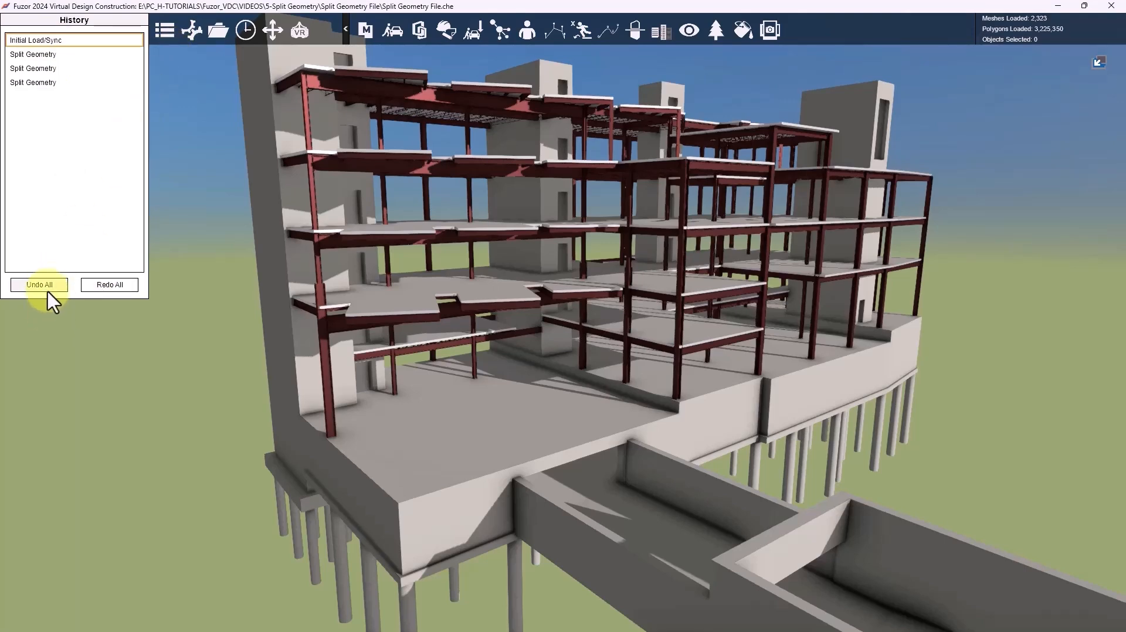
# Select the tall core wall to check that it is one piece, and save the project.
pyautogui.click(166, 29)
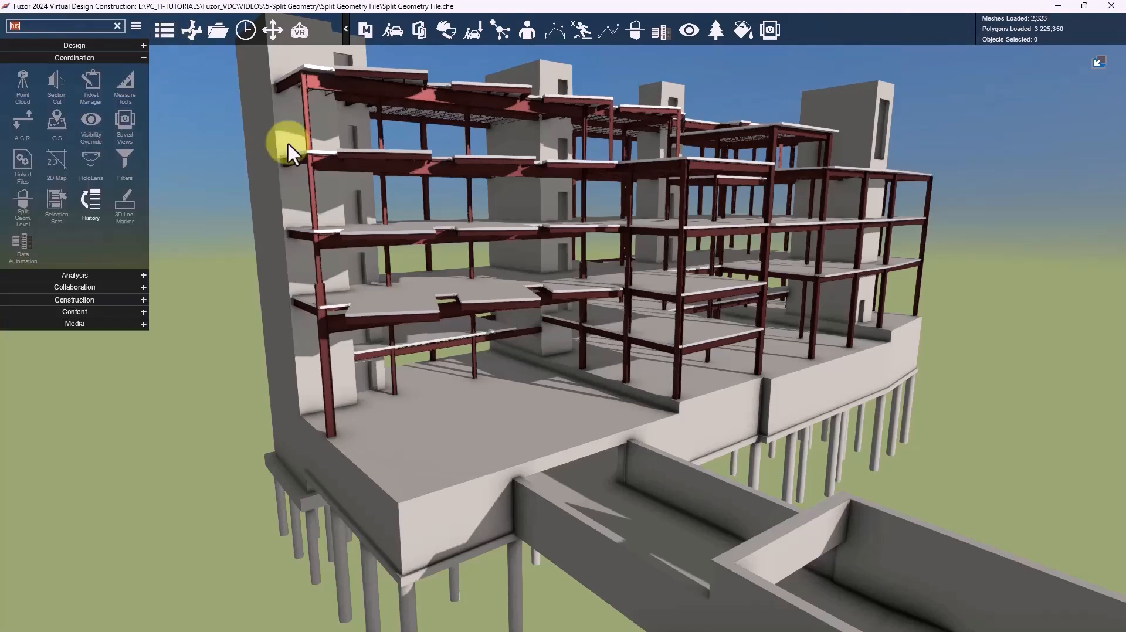
pyautogui.click(266, 191)
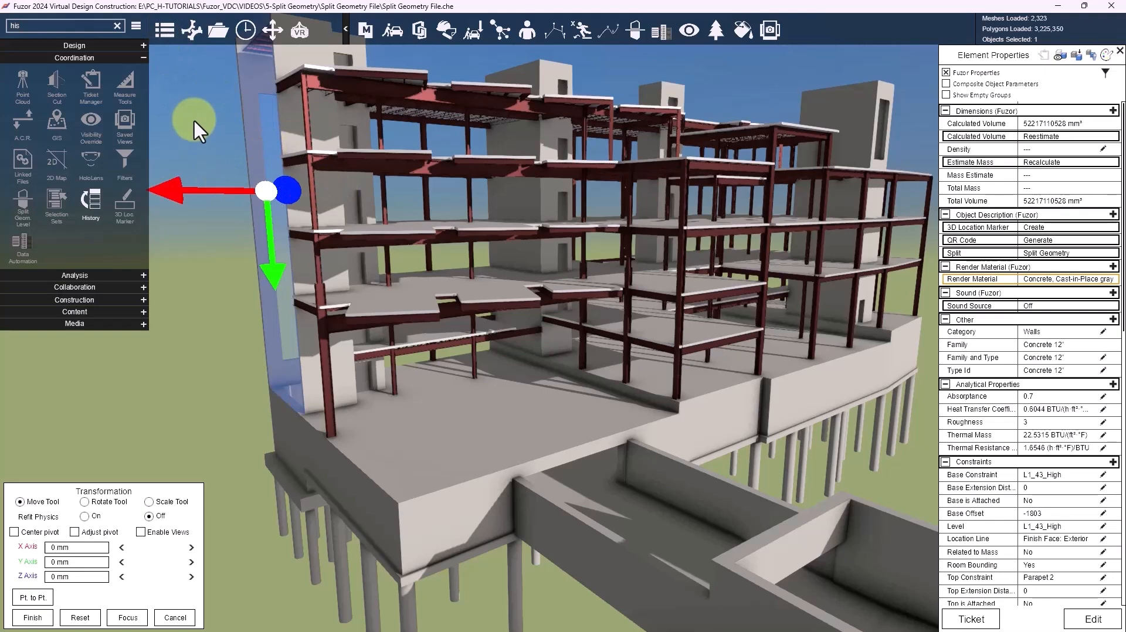
pyautogui.hotkey('ctrl', 's')
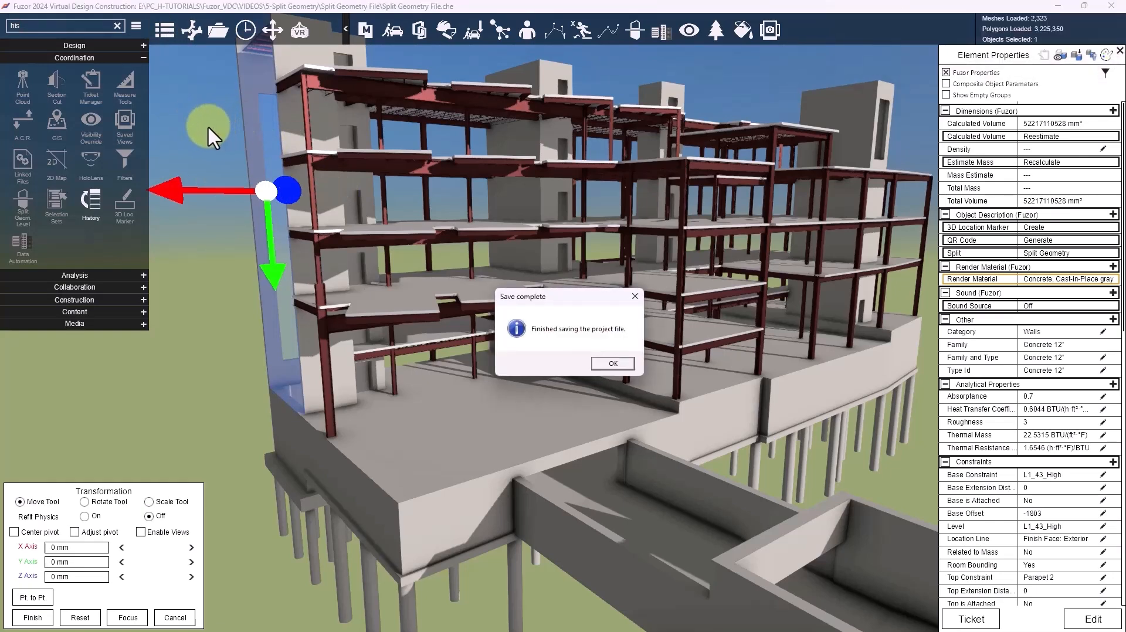
pyautogui.click(615, 364)
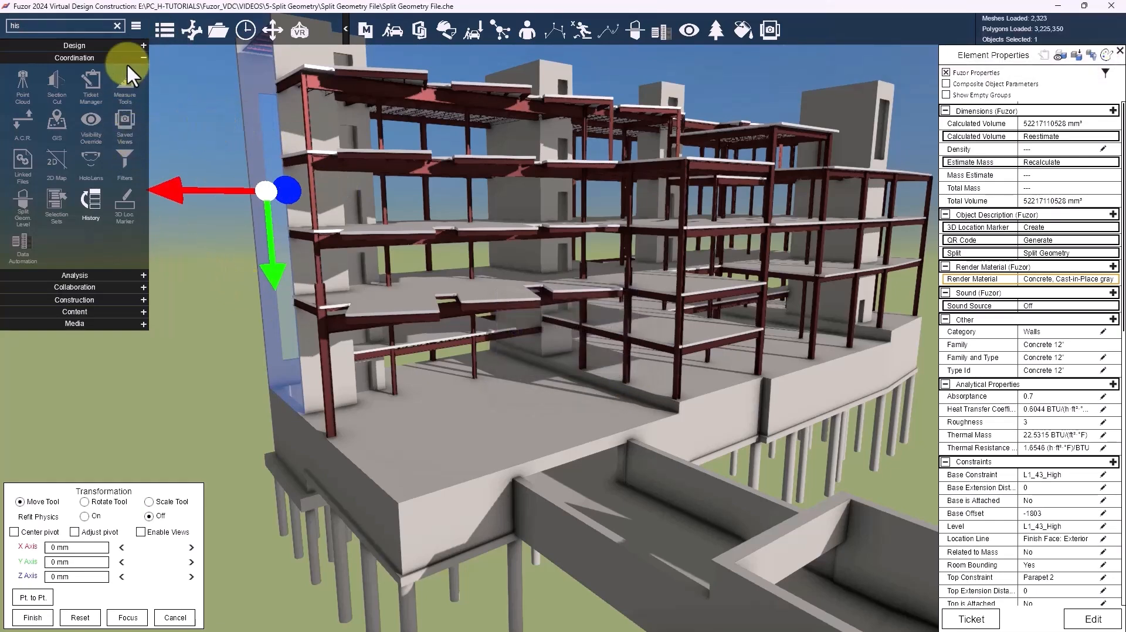
# Clear the tool search, and reopen the Split Geometry Level tool with nothing selected in the model.
pyautogui.click(117, 26)
pyautogui.click(164, 28)
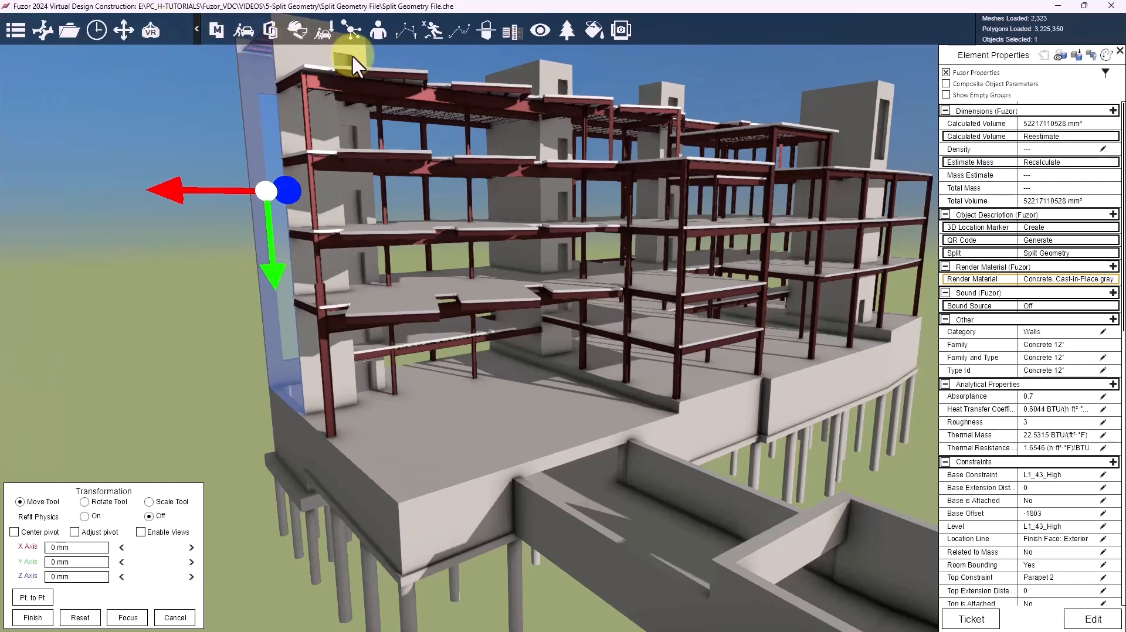
pyautogui.click(482, 29)
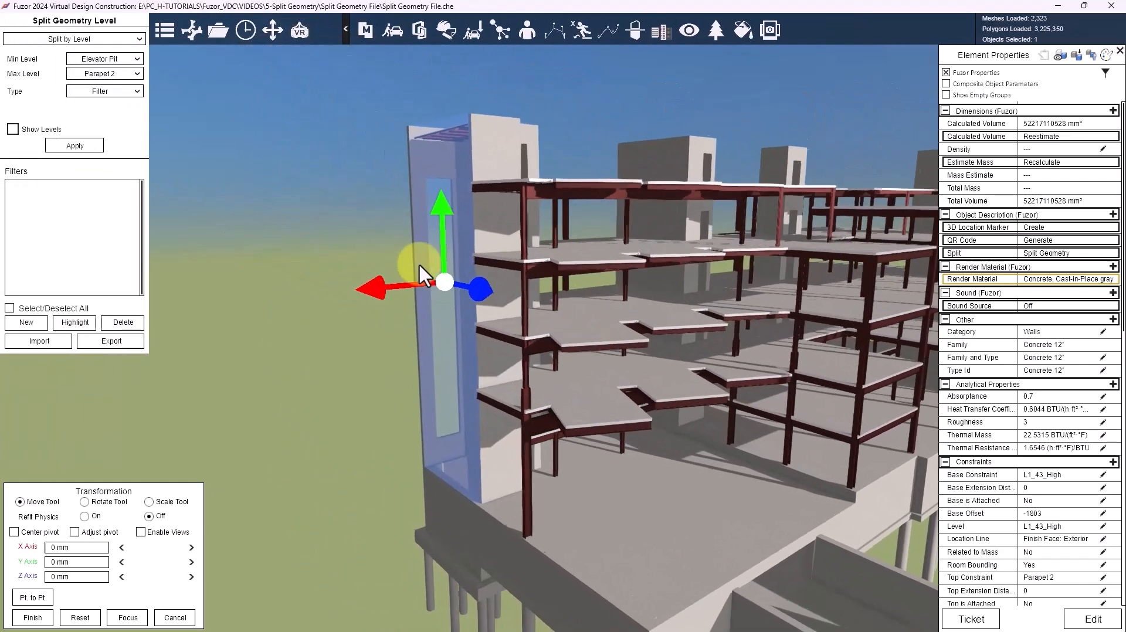
pyautogui.moveTo(418, 263); pyautogui.dragTo(391, 278, button='right')
pyautogui.press('Escape')
pyautogui.moveTo(340, 331); pyautogui.dragTo(156, 57, button='right')
pyautogui.click(107, 39)
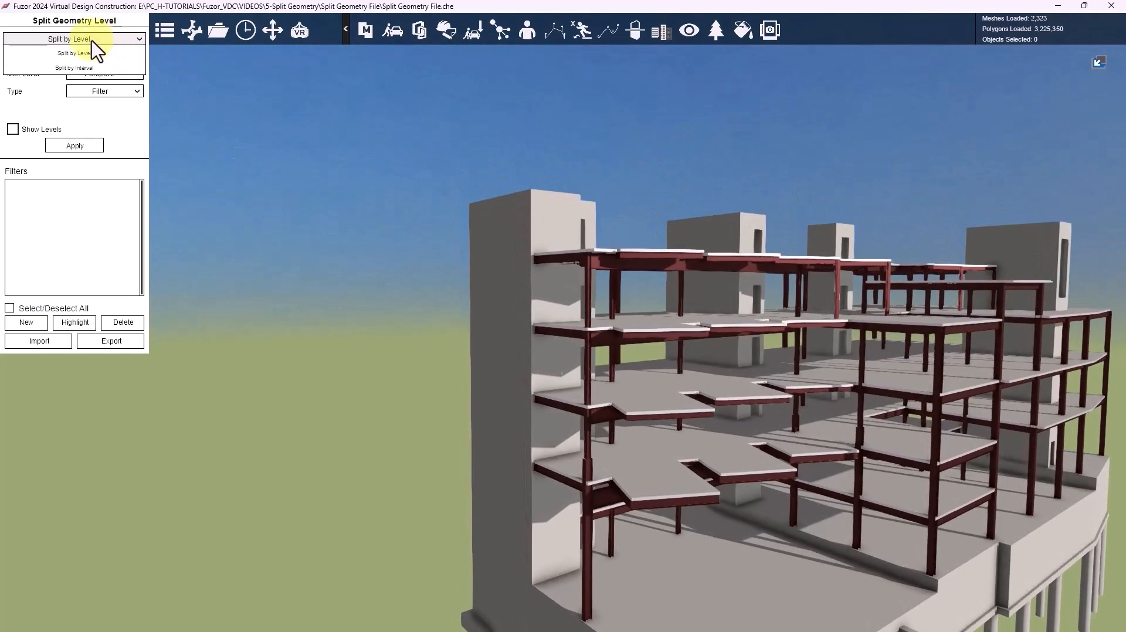
pyautogui.click(125, 95)
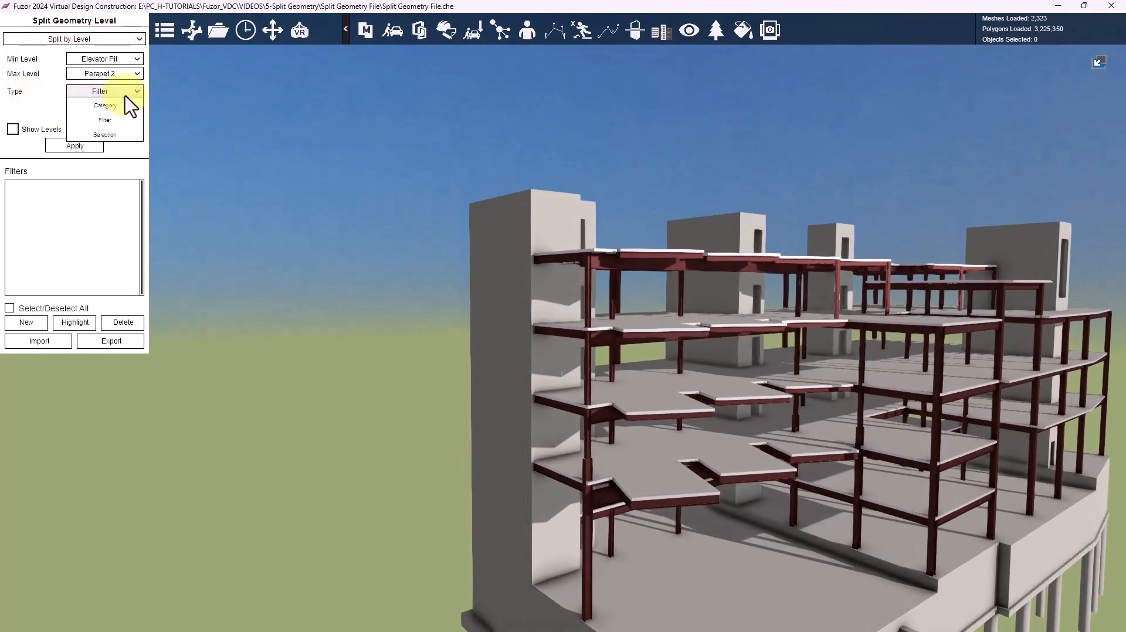
pyautogui.click(124, 95)
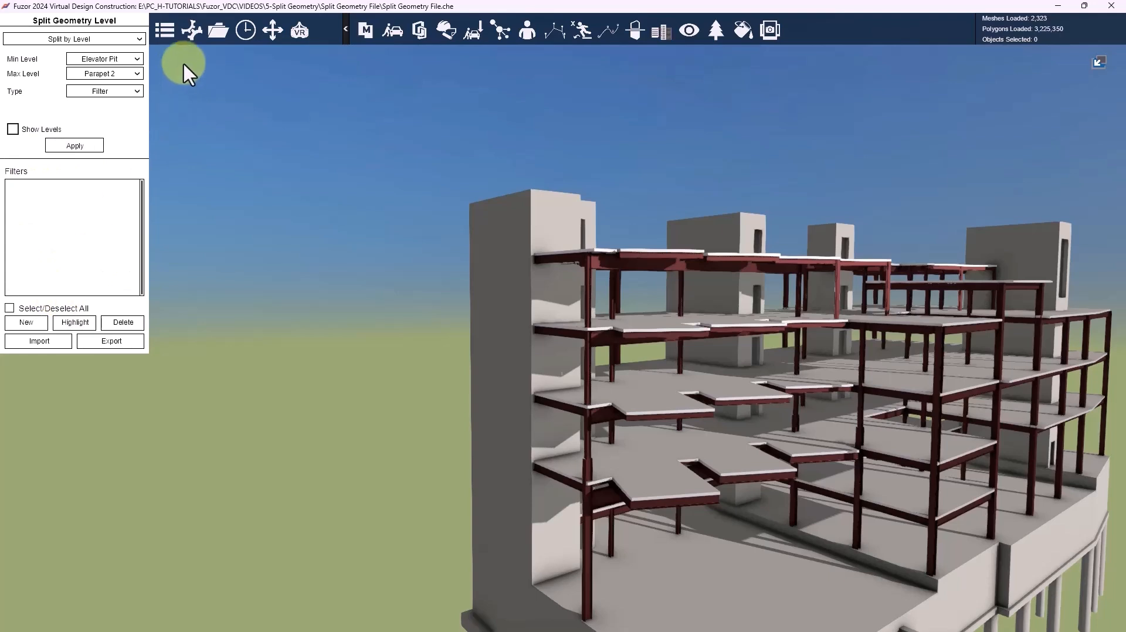
# View the standalone Filters tool, and return to the Split Geometry Level tool.
pyautogui.click(167, 28)
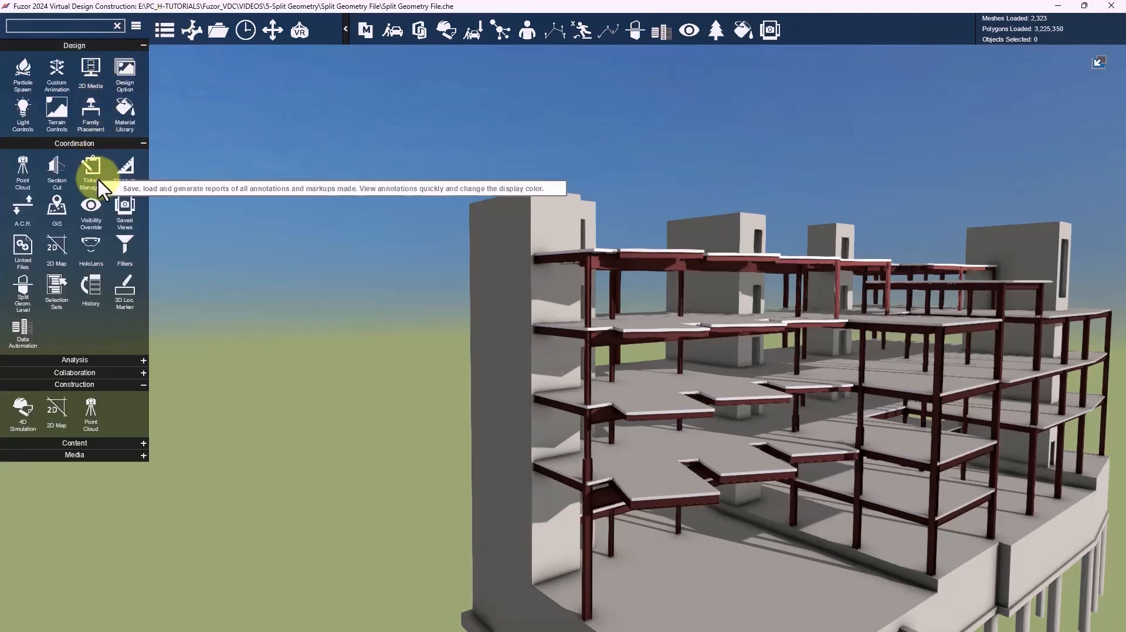
pyautogui.click(127, 241)
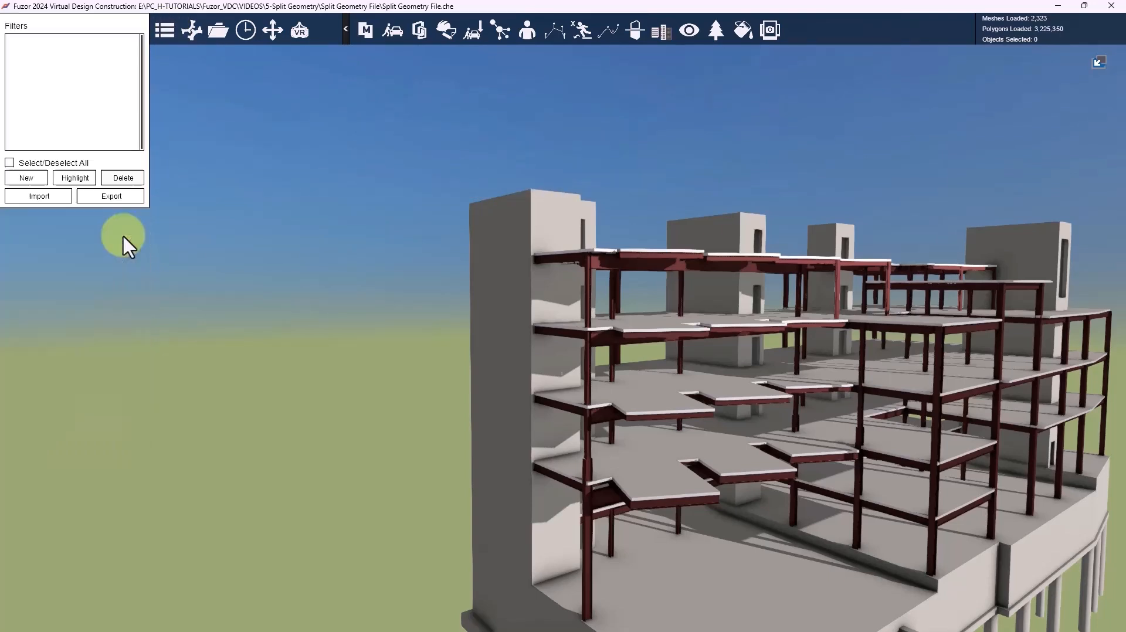
pyautogui.click(165, 28)
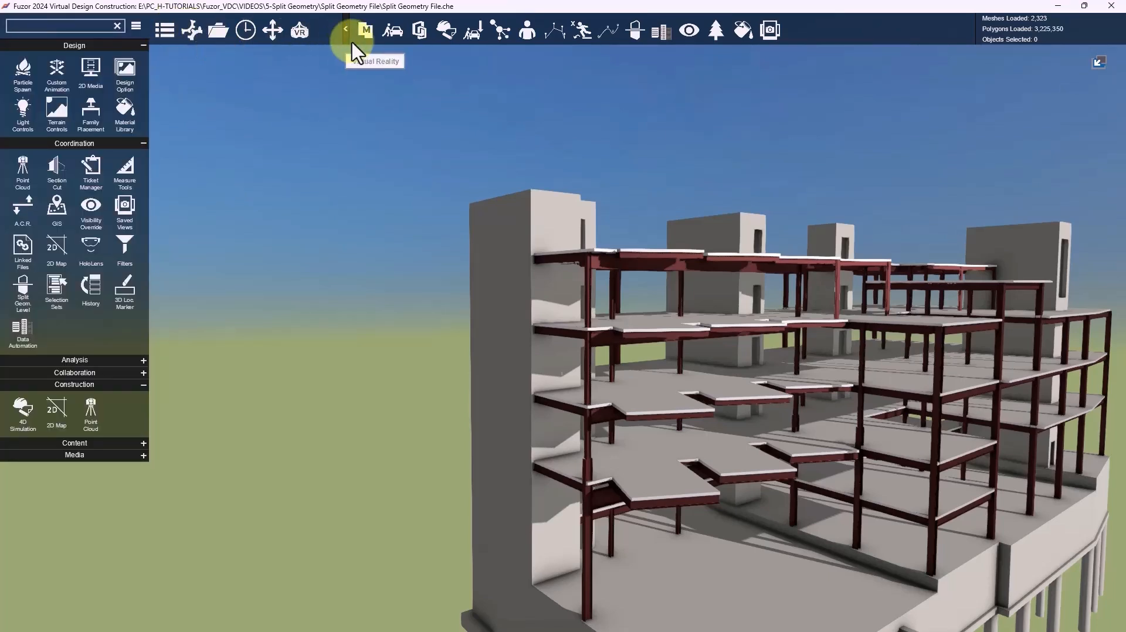
pyautogui.click(23, 293)
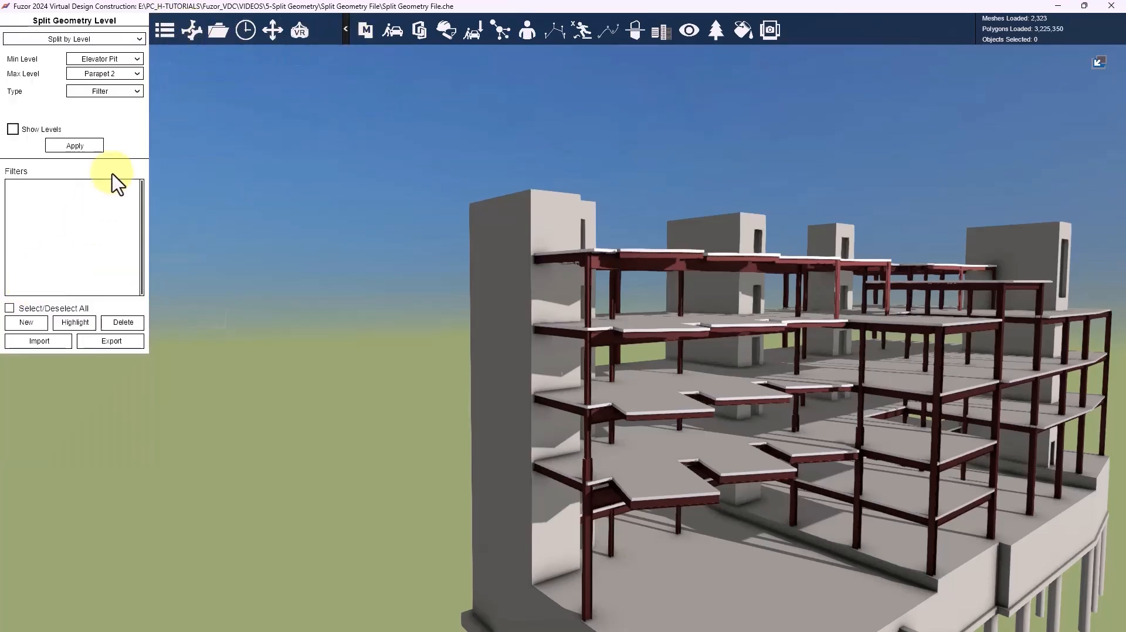
# Create a filter named STR_COLUMNS and move its Filter Rules dialog closer to the filter list.
pyautogui.click(26, 324)
pyautogui.doubleClick(35, 187)
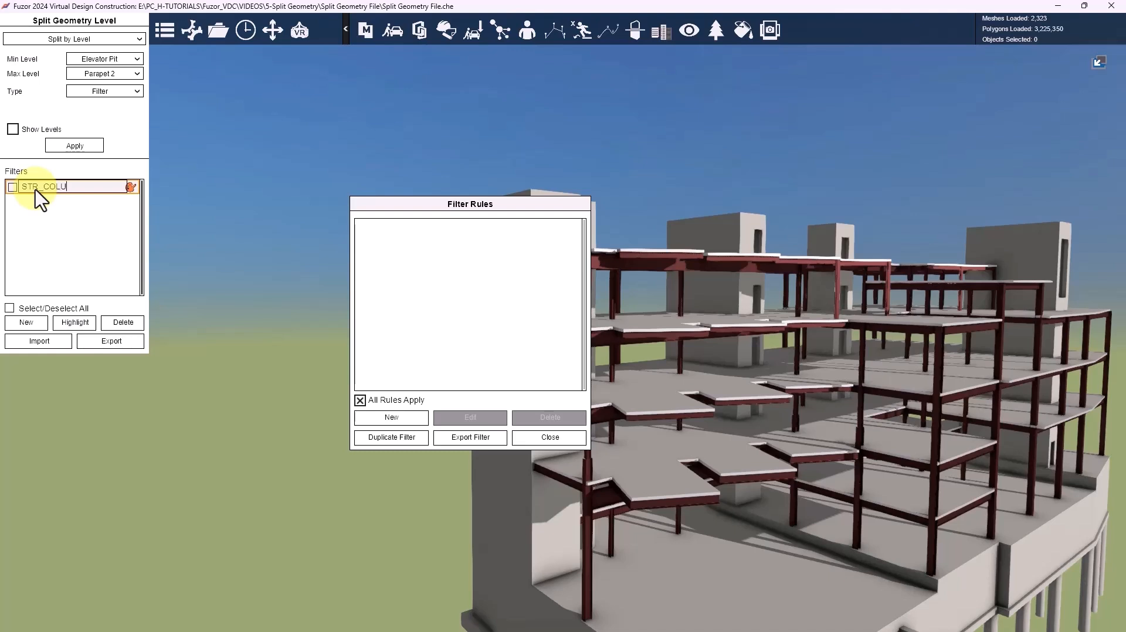
pyautogui.click(41, 206)
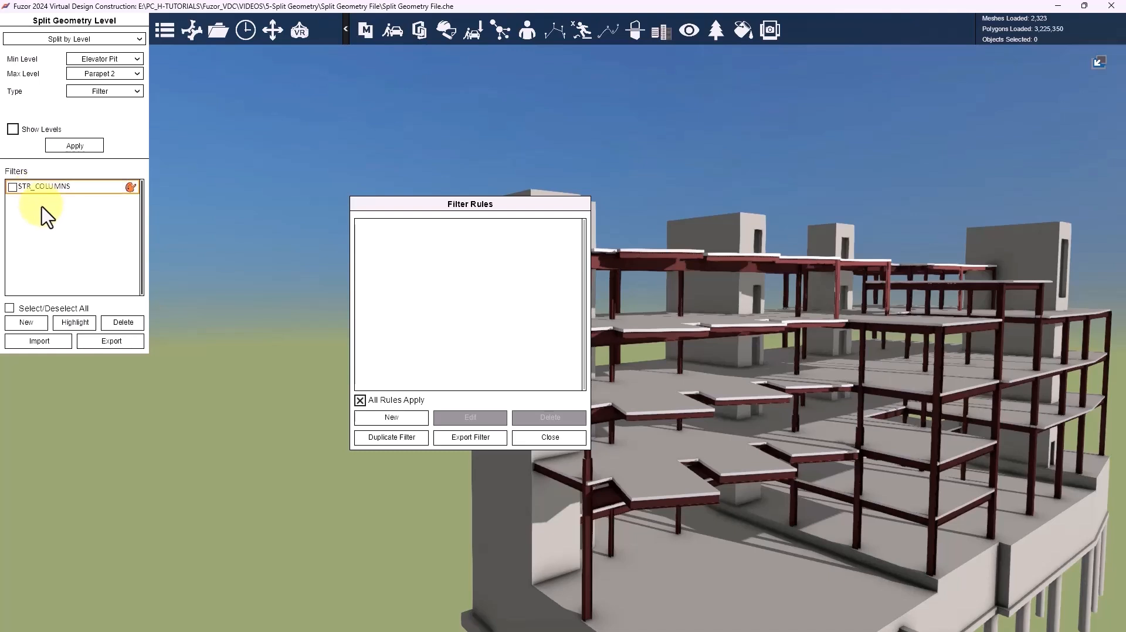
pyautogui.moveTo(419, 204); pyautogui.dragTo(270, 125)
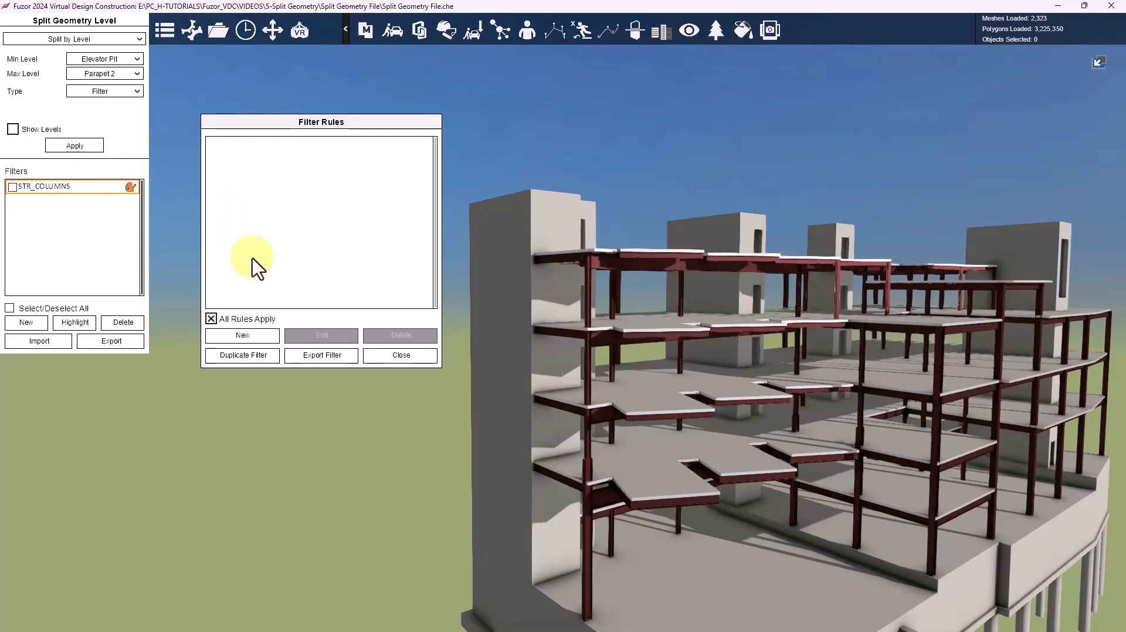
# Add a Revit Categories rule for Structural Column to the STR_COLUMNS filter.
pyautogui.click(233, 337)
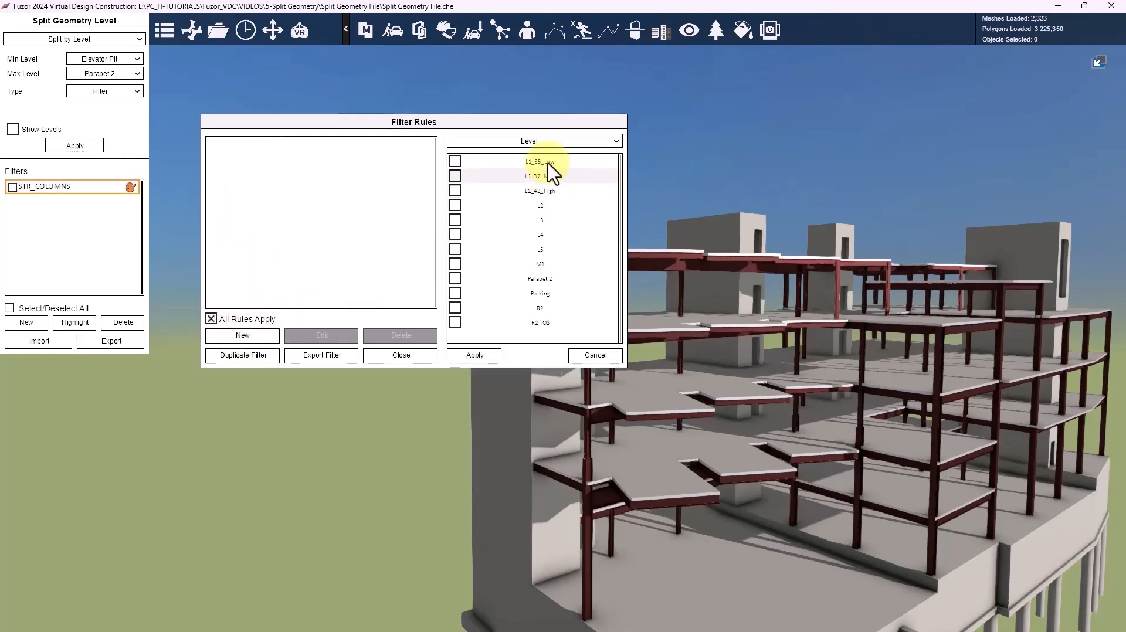
pyautogui.click(588, 142)
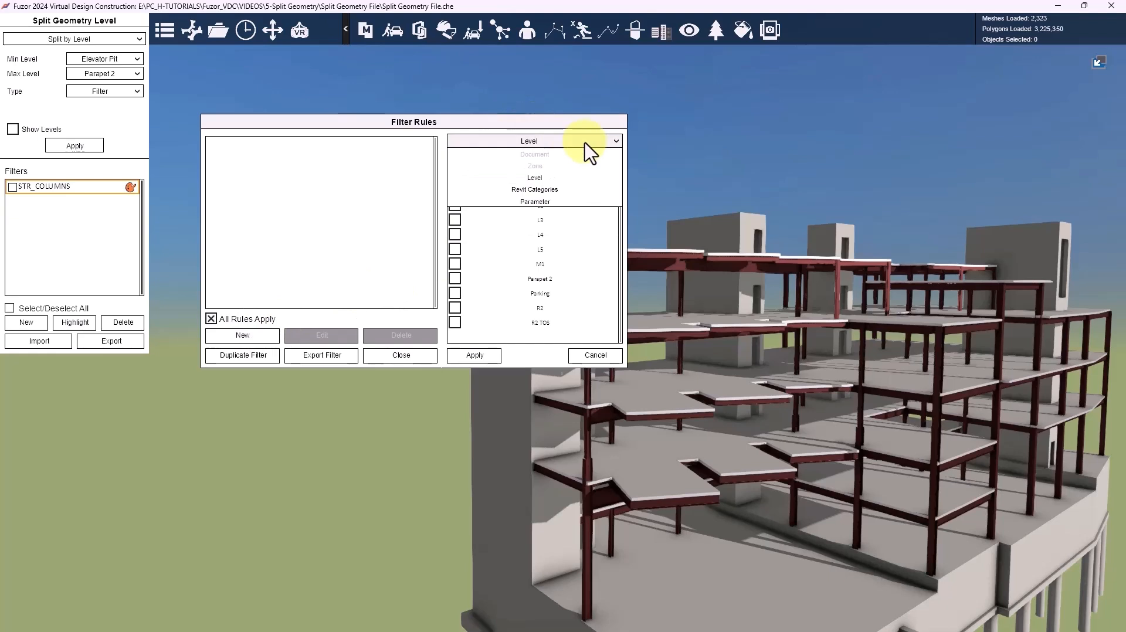
pyautogui.click(571, 190)
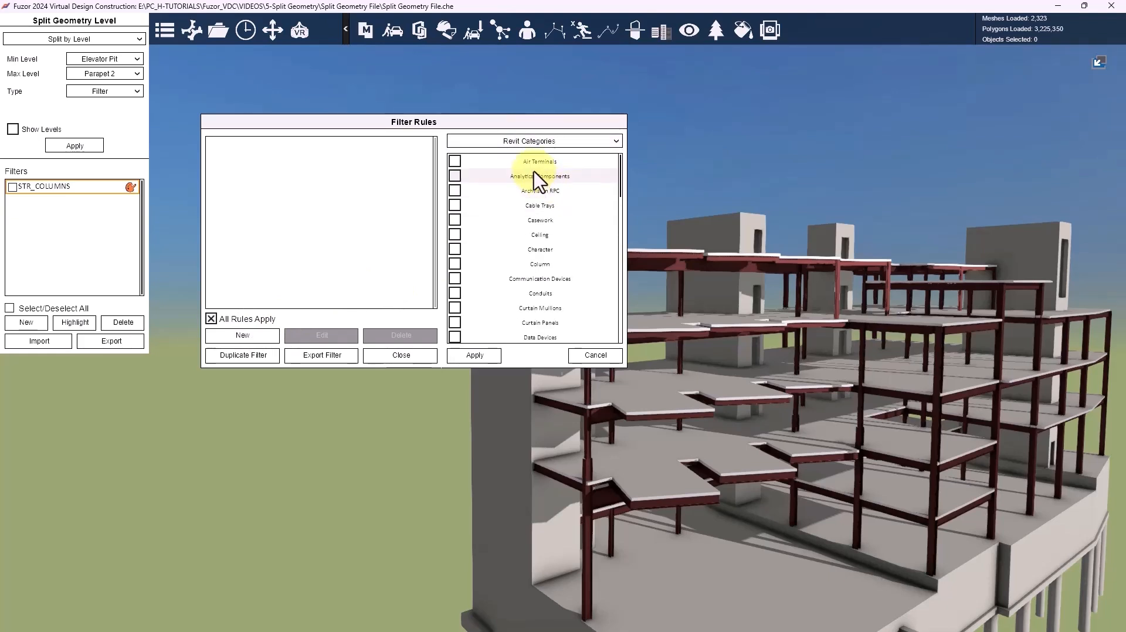
pyautogui.moveTo(622, 178); pyautogui.dragTo(611, 354)
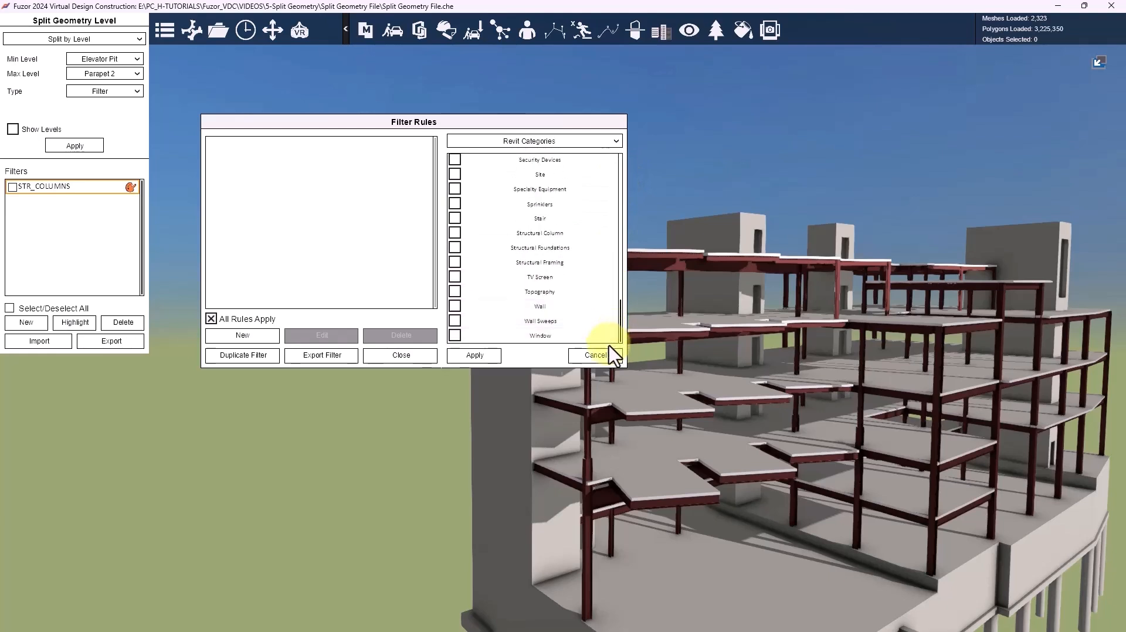
pyautogui.click(455, 233)
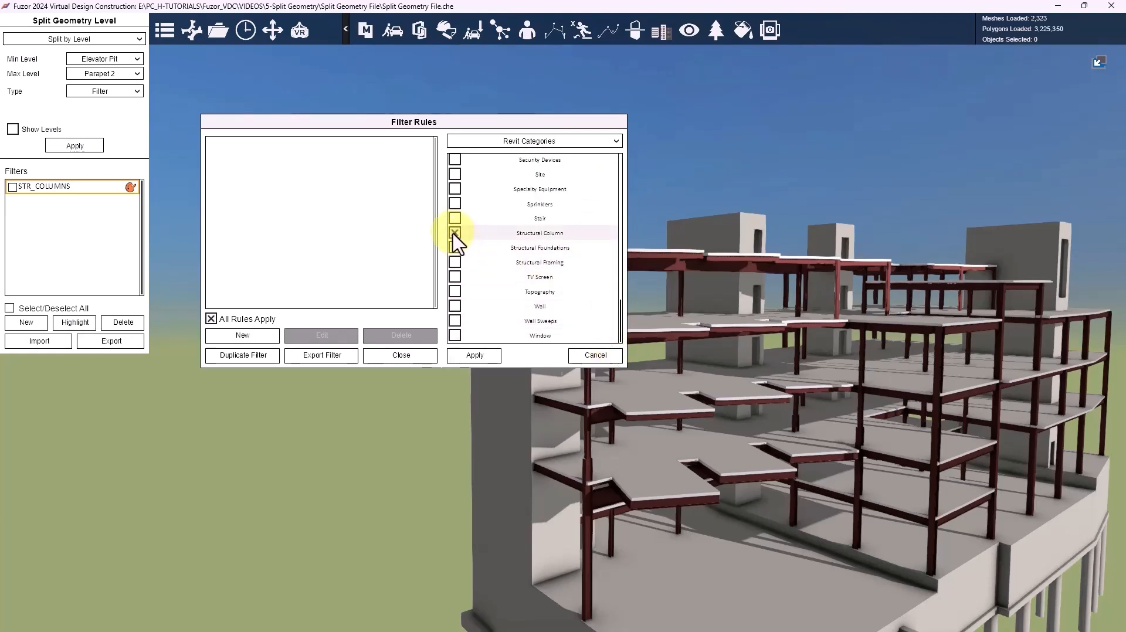
pyautogui.click(486, 355)
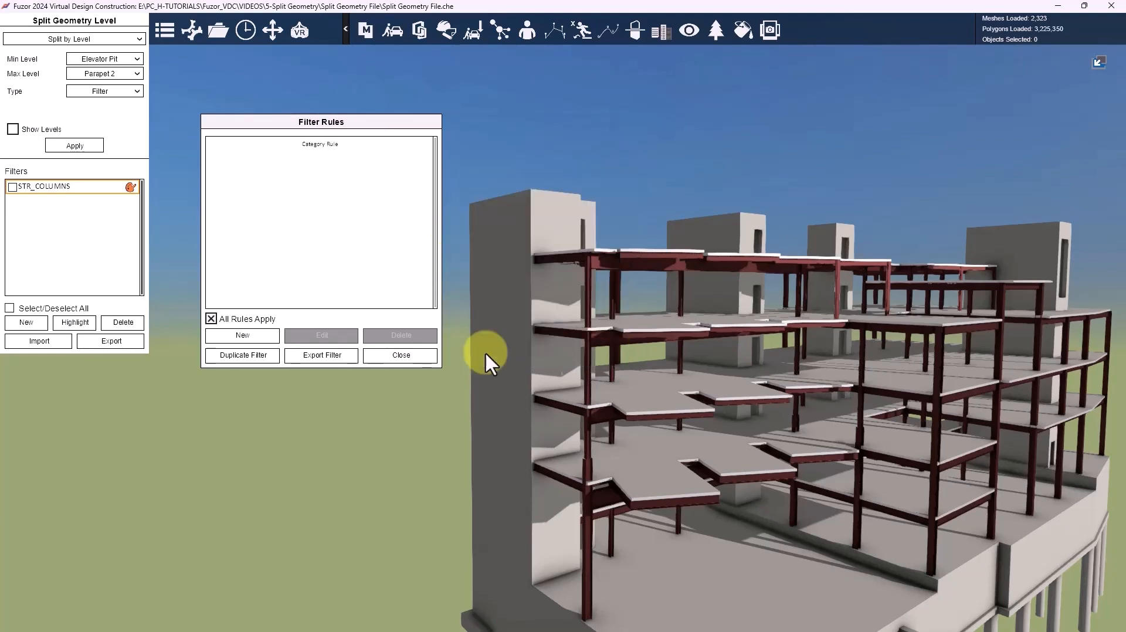
# Try to add a Parameter rule that filters by Length, Greater Or Equal to 3100MM.
pyautogui.click(241, 337)
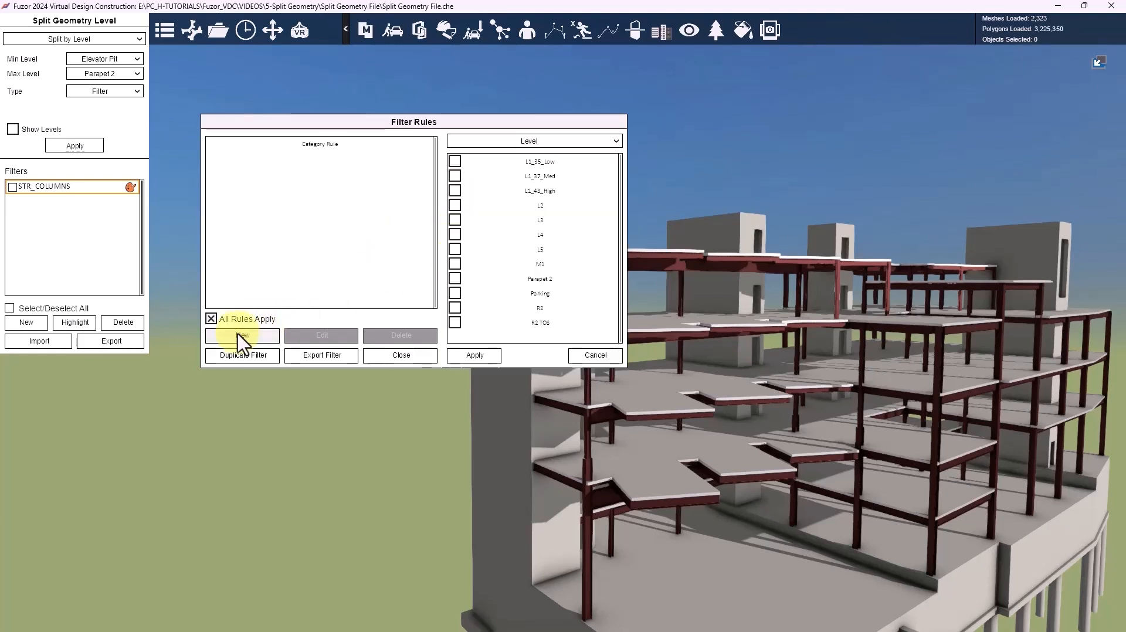
pyautogui.click(537, 143)
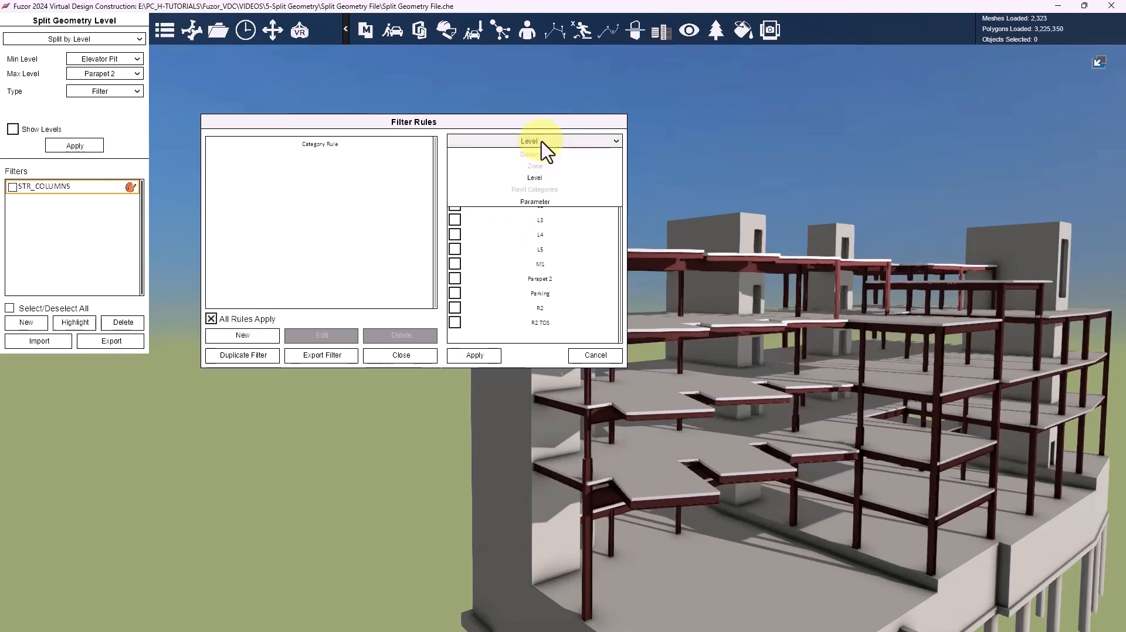
pyautogui.click(535, 201)
pyautogui.click(612, 174)
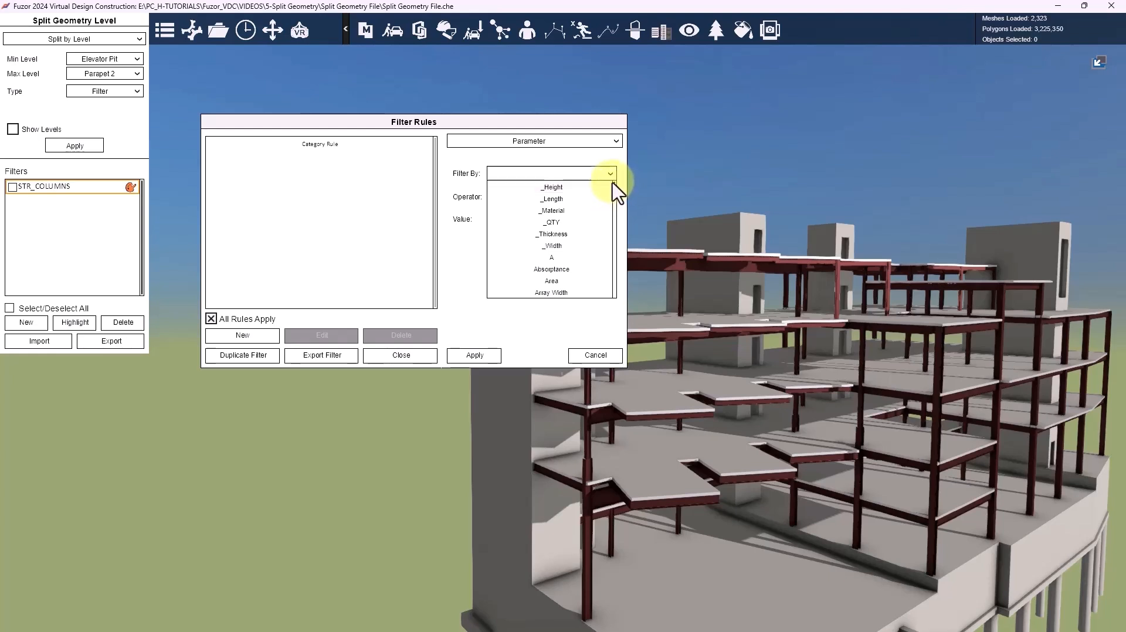
pyautogui.scroll(-3, 615, 188)
pyautogui.scroll(-1, 620, 198)
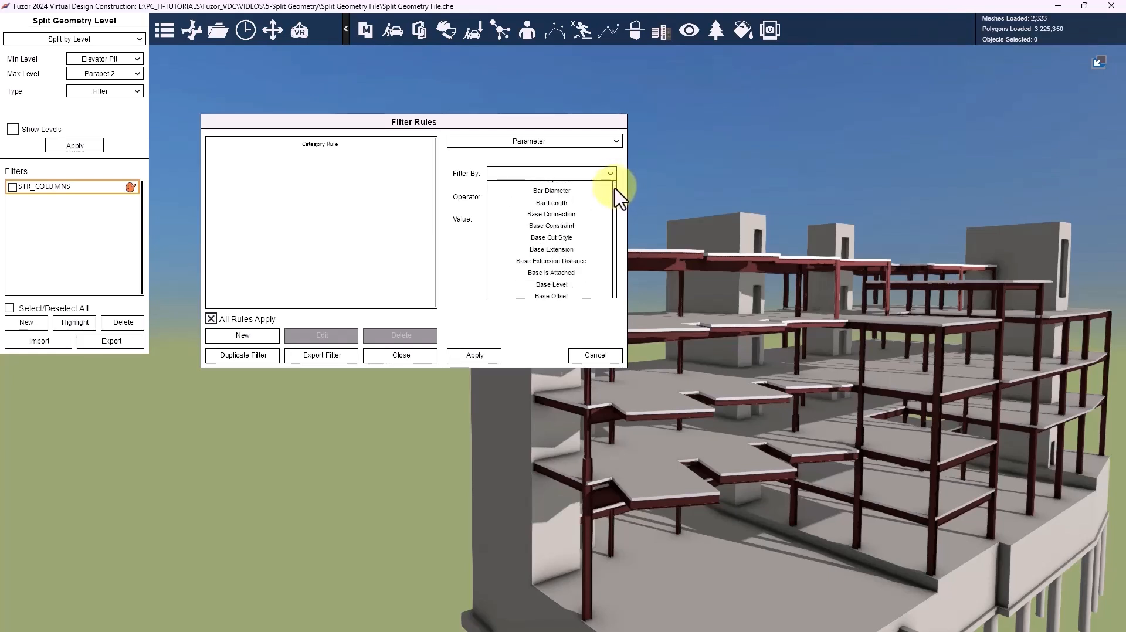
pyautogui.scroll(-10, 615, 211)
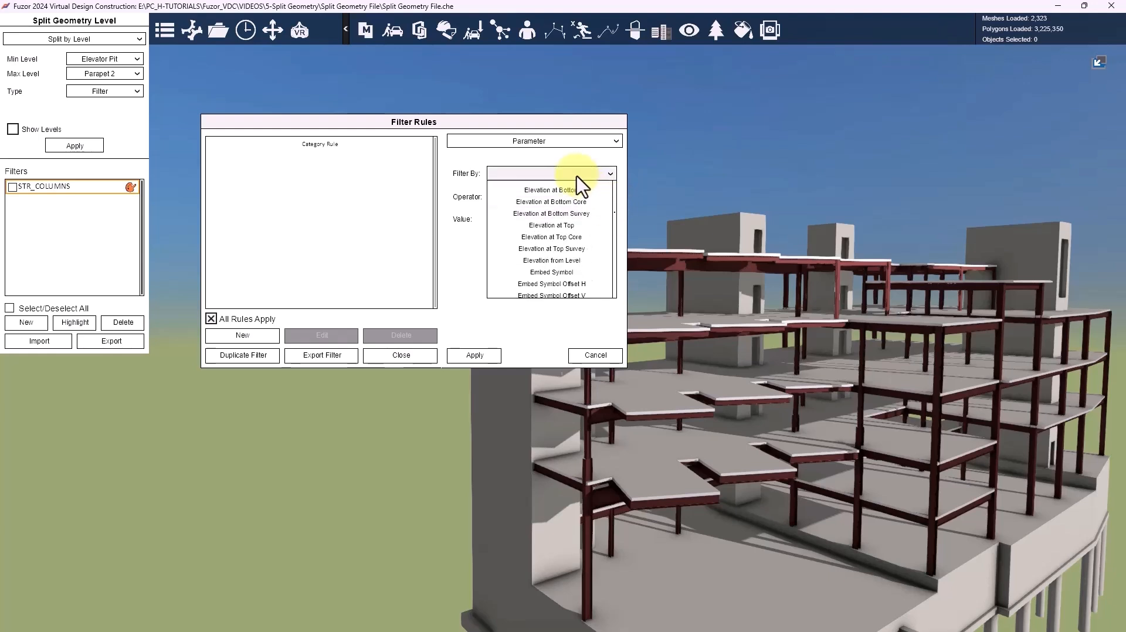
pyautogui.scroll(-8, 580, 187)
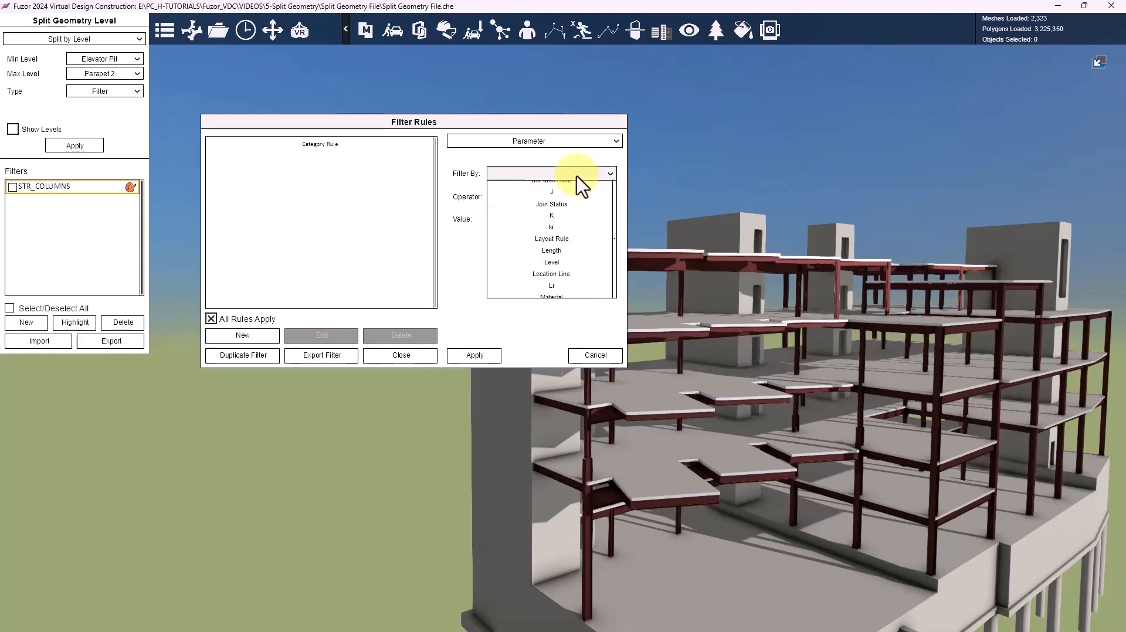
pyautogui.click(572, 253)
pyautogui.click(550, 197)
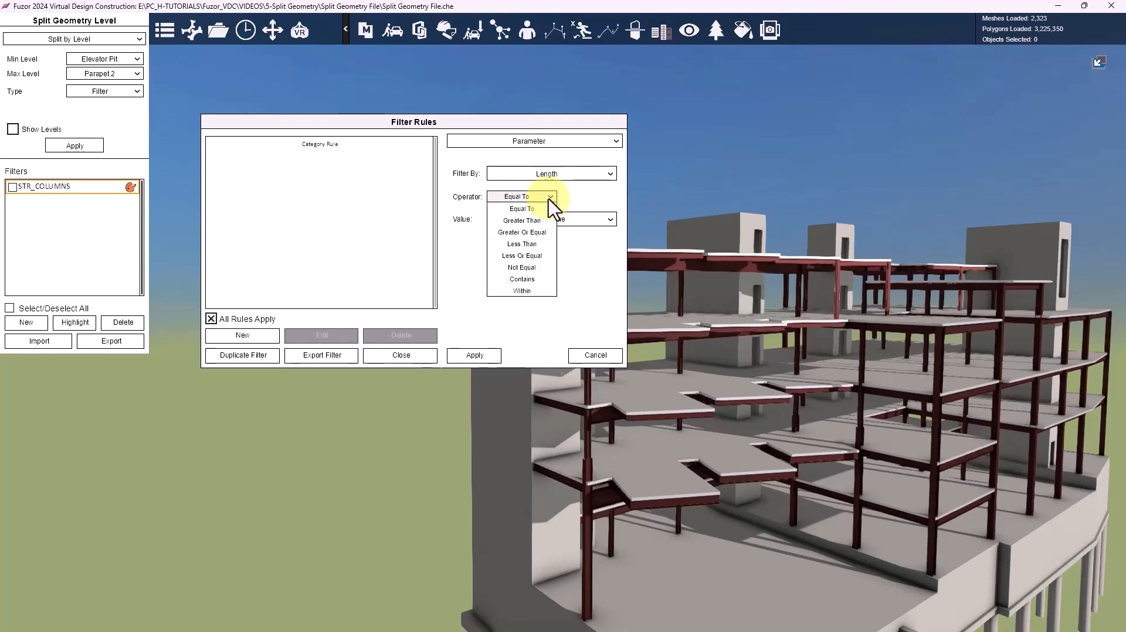
pyautogui.click(536, 235)
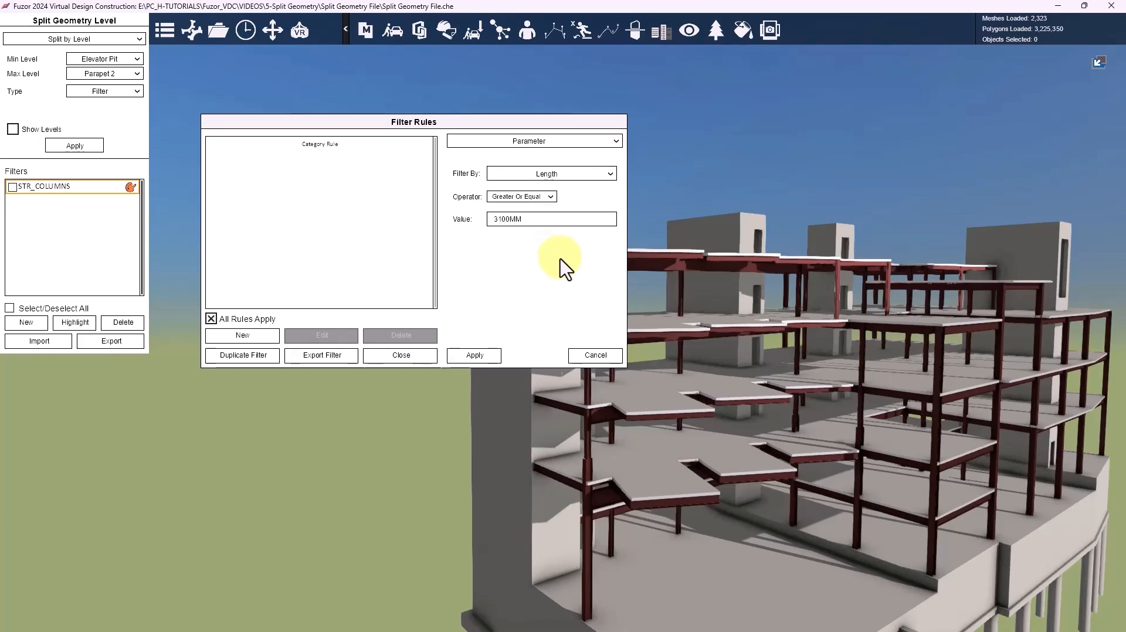
pyautogui.click(490, 356)
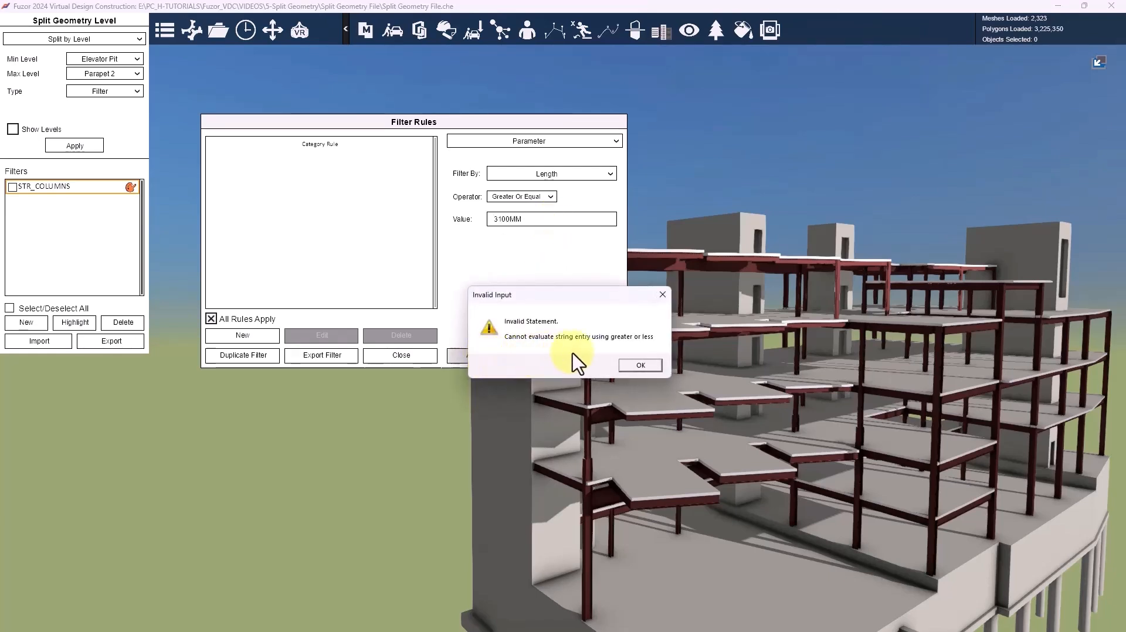
pyautogui.click(641, 365)
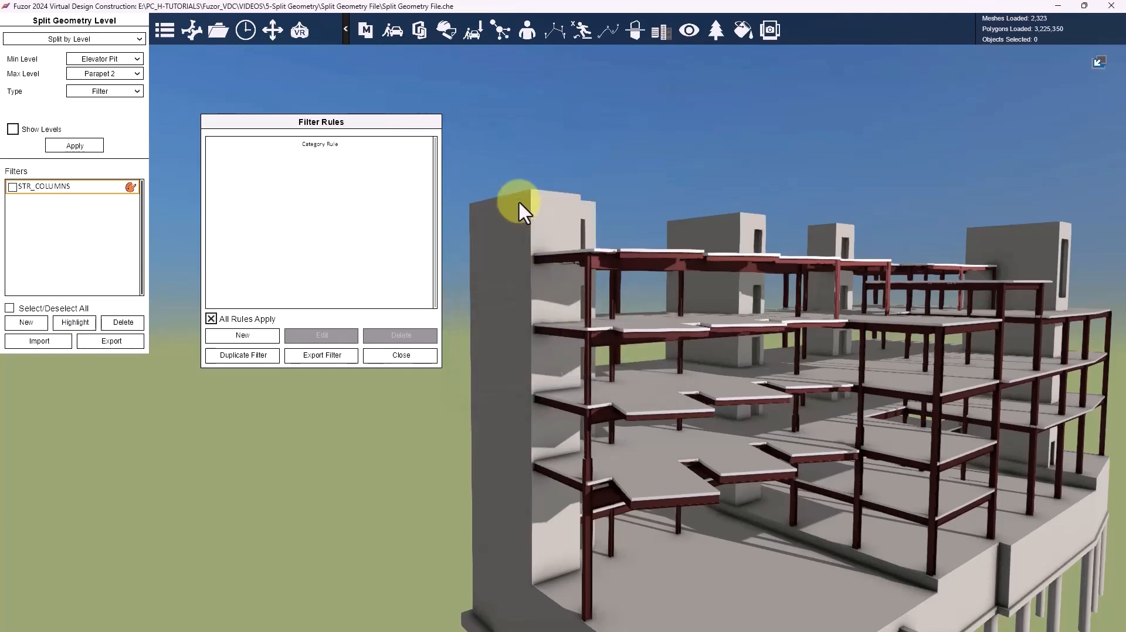
# Open the existing category rule to review it, and start a new Parameter rule for the STR_COLUMNS filter.
pyautogui.click(326, 145)
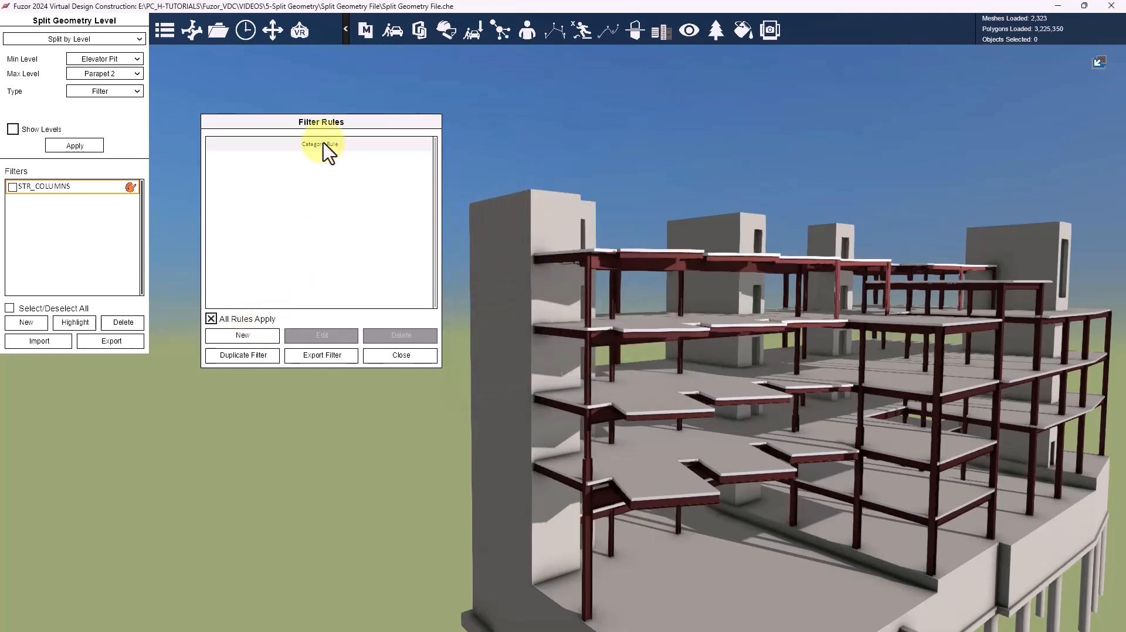
pyautogui.click(249, 337)
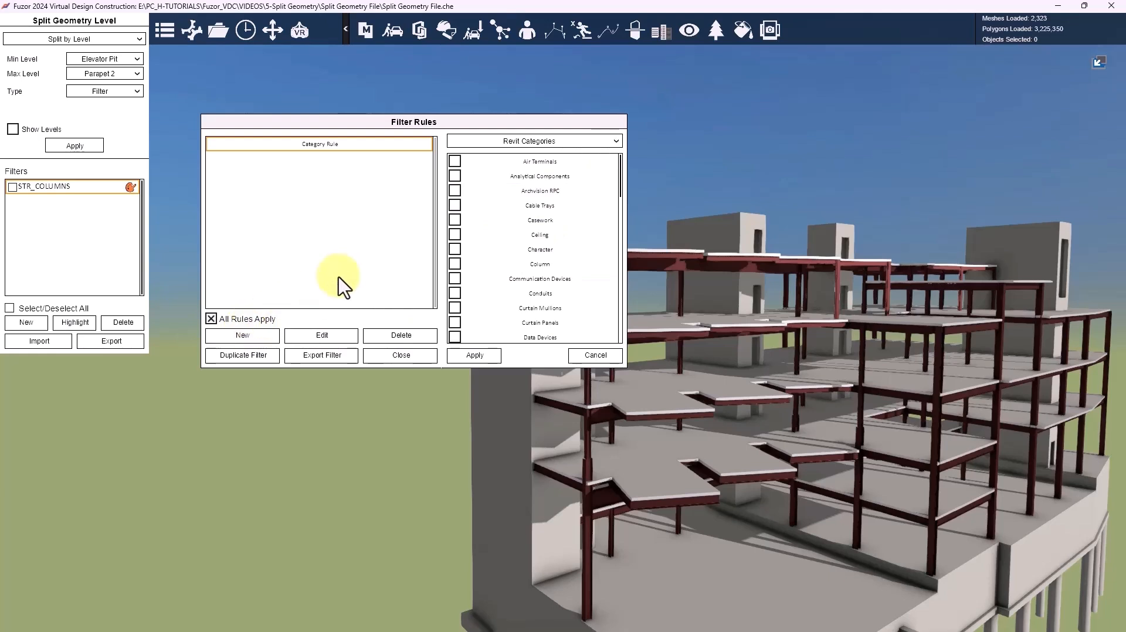
pyautogui.click(269, 336)
pyautogui.click(539, 144)
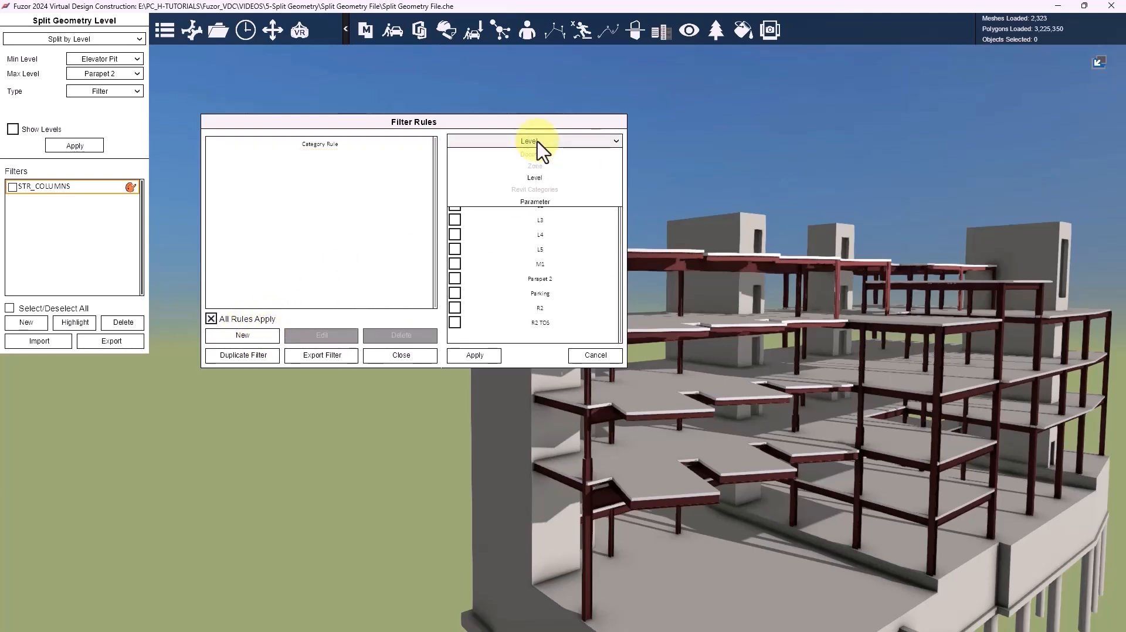
pyautogui.click(543, 200)
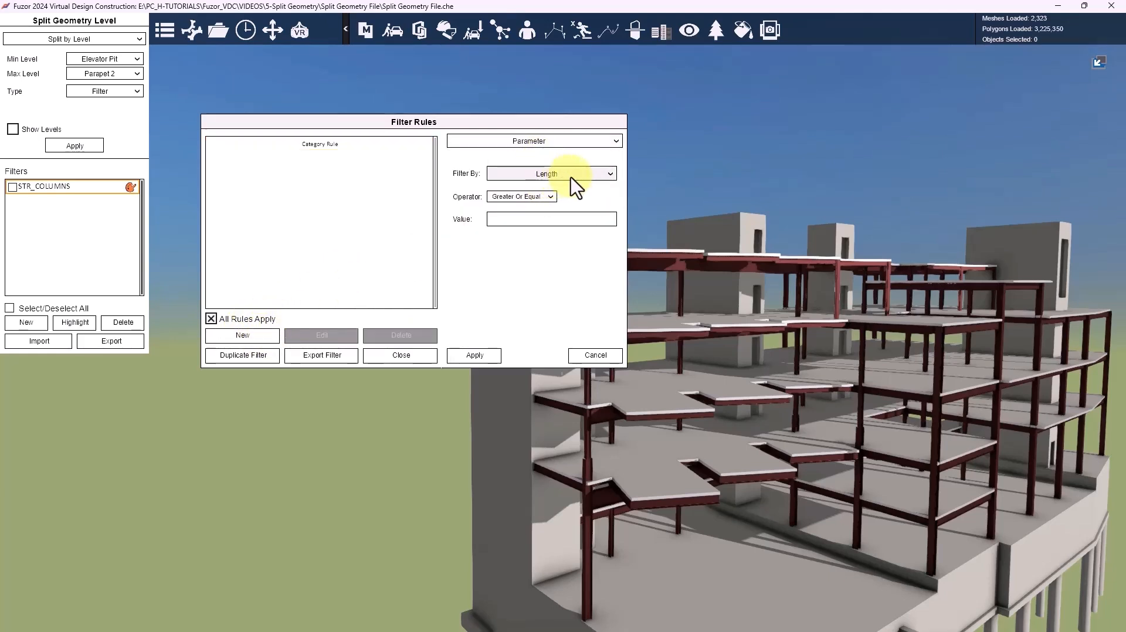
pyautogui.click(551, 197)
pyautogui.click(527, 204)
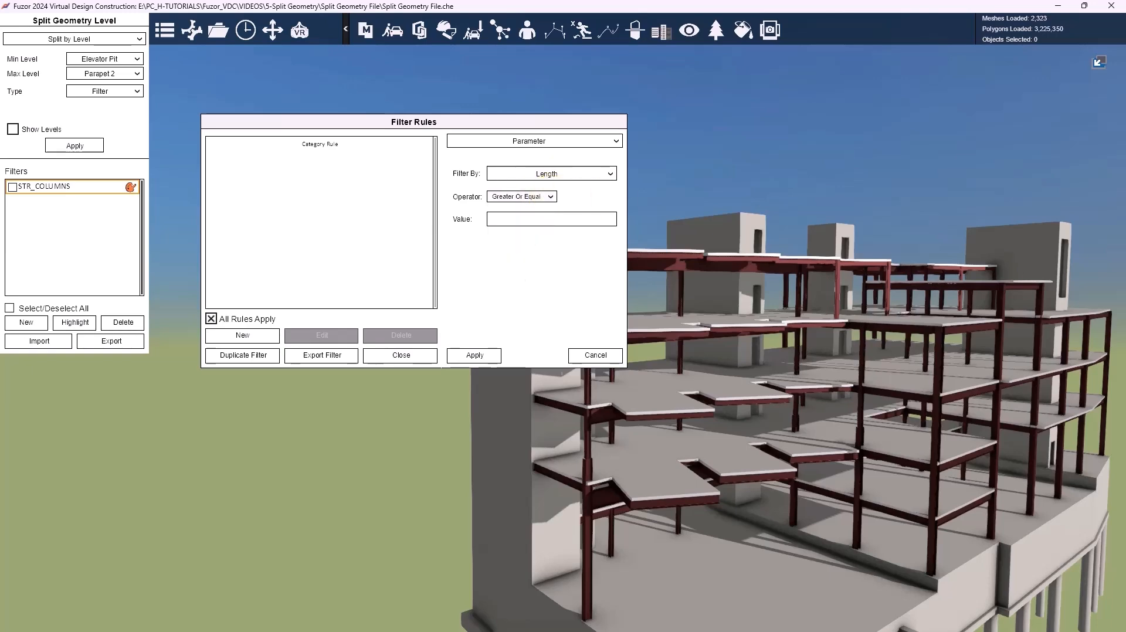
# Switch to Revit and select a tall steel column in the 3D view to examine its type and properties.
pyautogui.hotkey('alt', 'Tab')
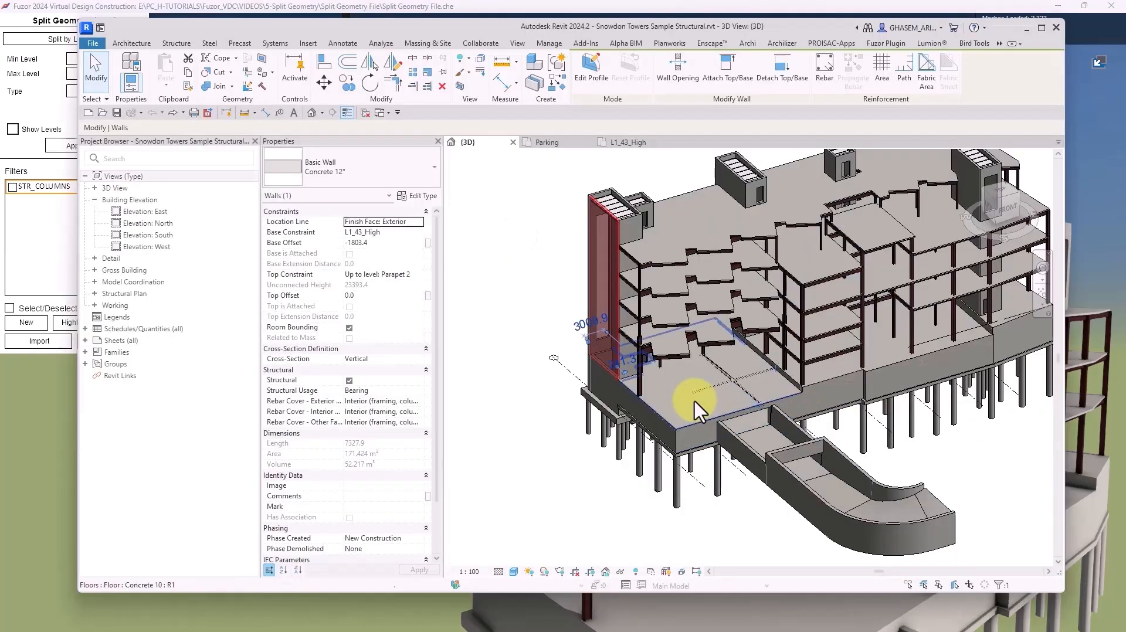
pyautogui.scroll(3, 832, 409)
pyautogui.click(905, 325)
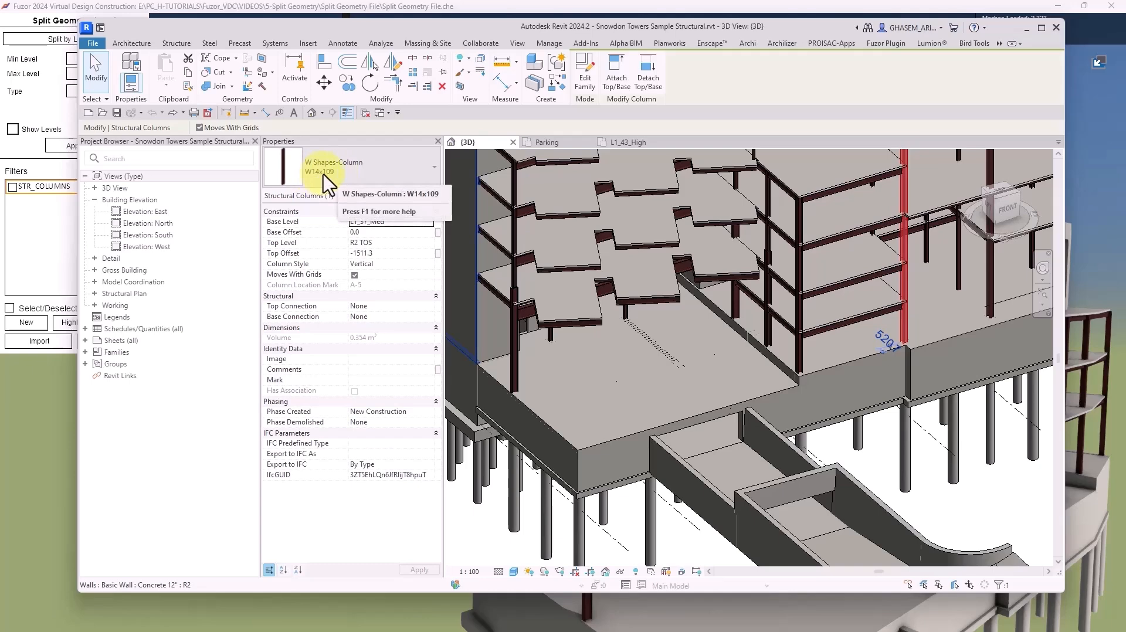
# Switch back to Fuzor and set the new Parameter rule to filter by Type.
pyautogui.click(417, 17)
pyautogui.click(564, 143)
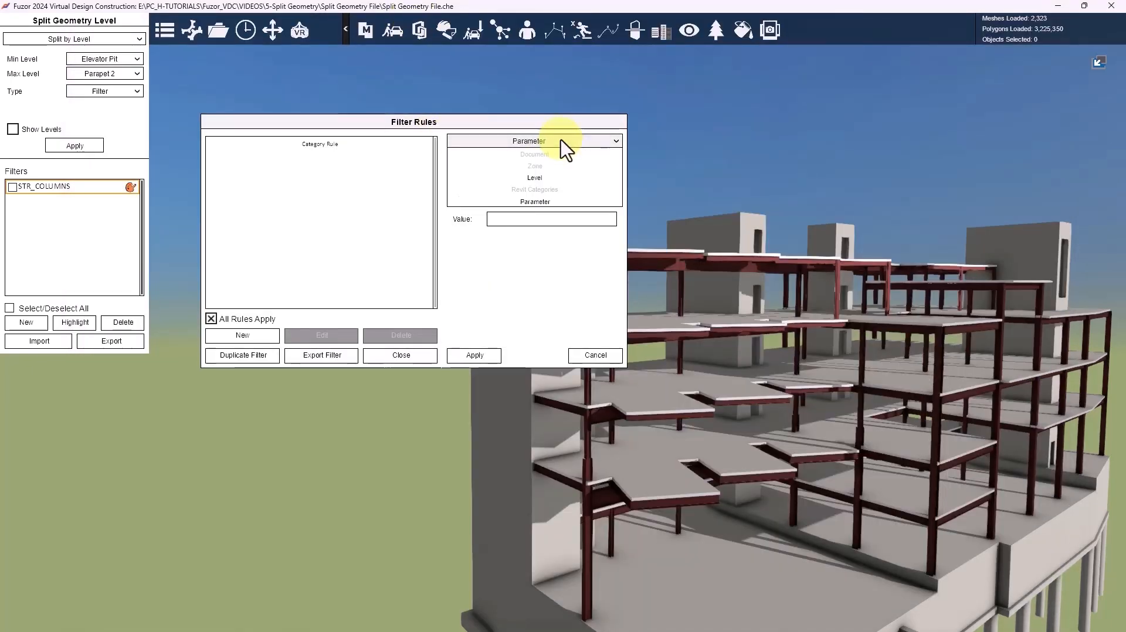
pyautogui.click(535, 201)
pyautogui.click(575, 173)
pyautogui.scroll(-10, 573, 211)
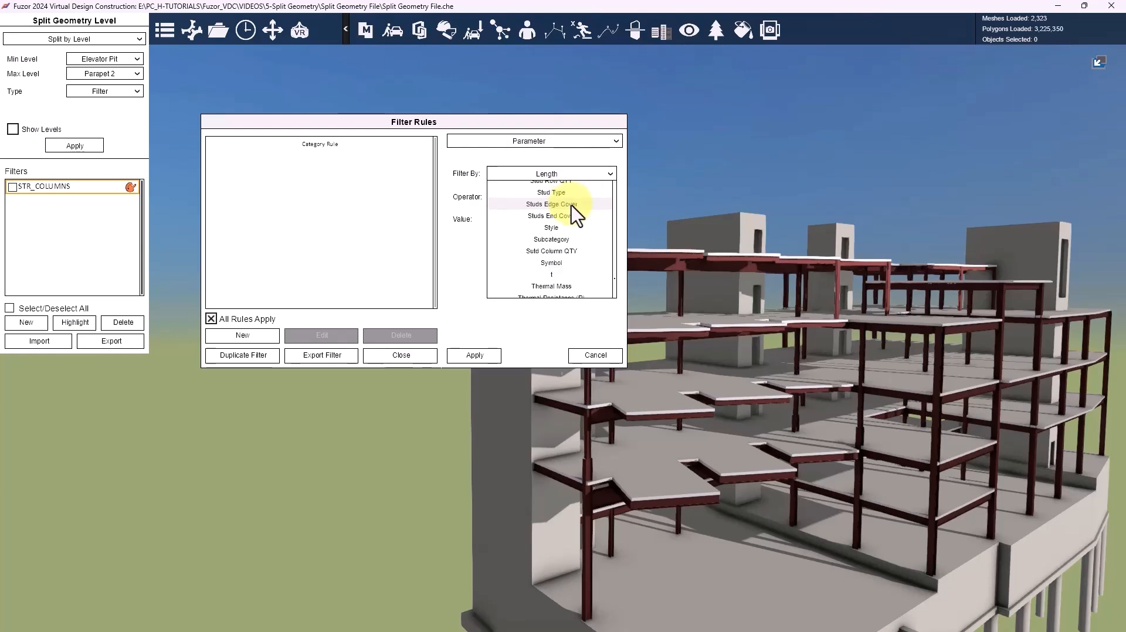
pyautogui.scroll(-4, 574, 258)
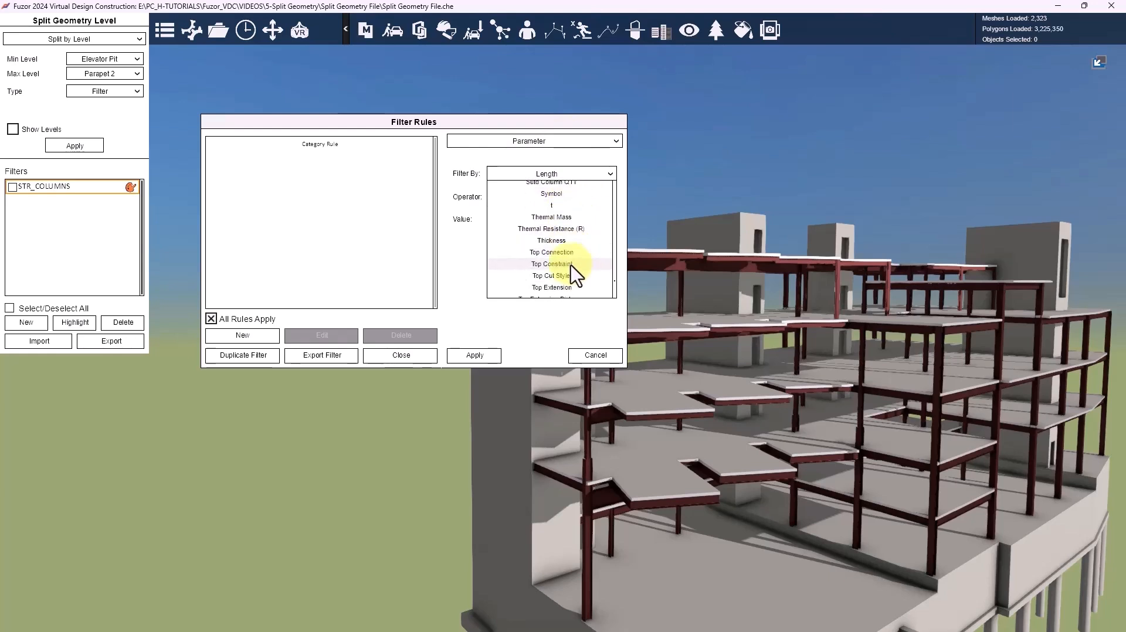
pyautogui.scroll(-6, 571, 284)
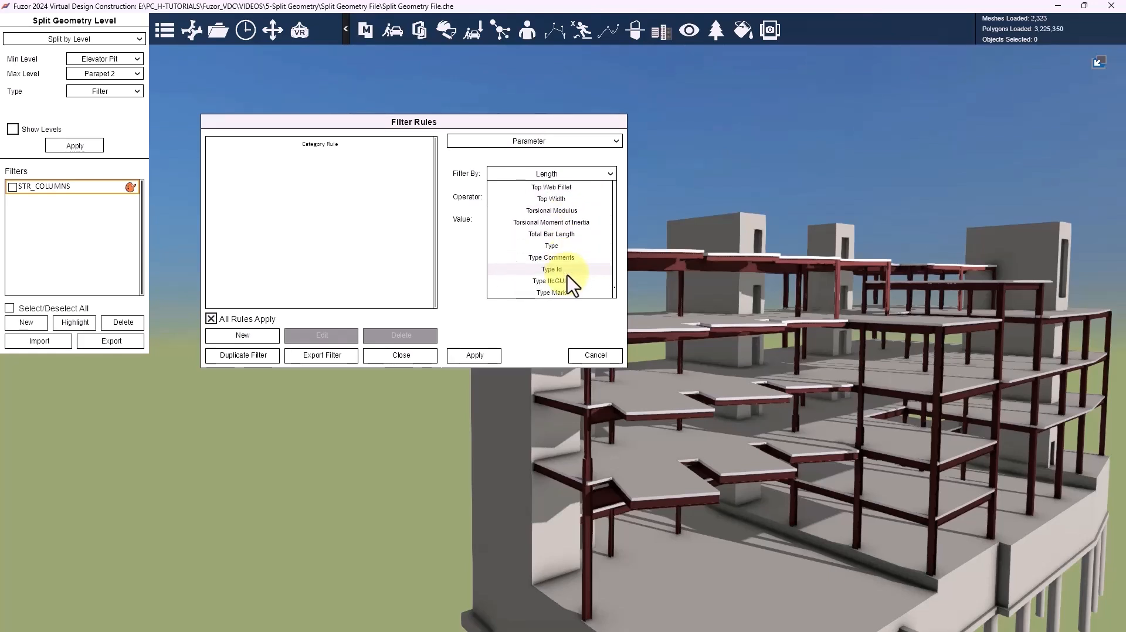
pyautogui.click(557, 247)
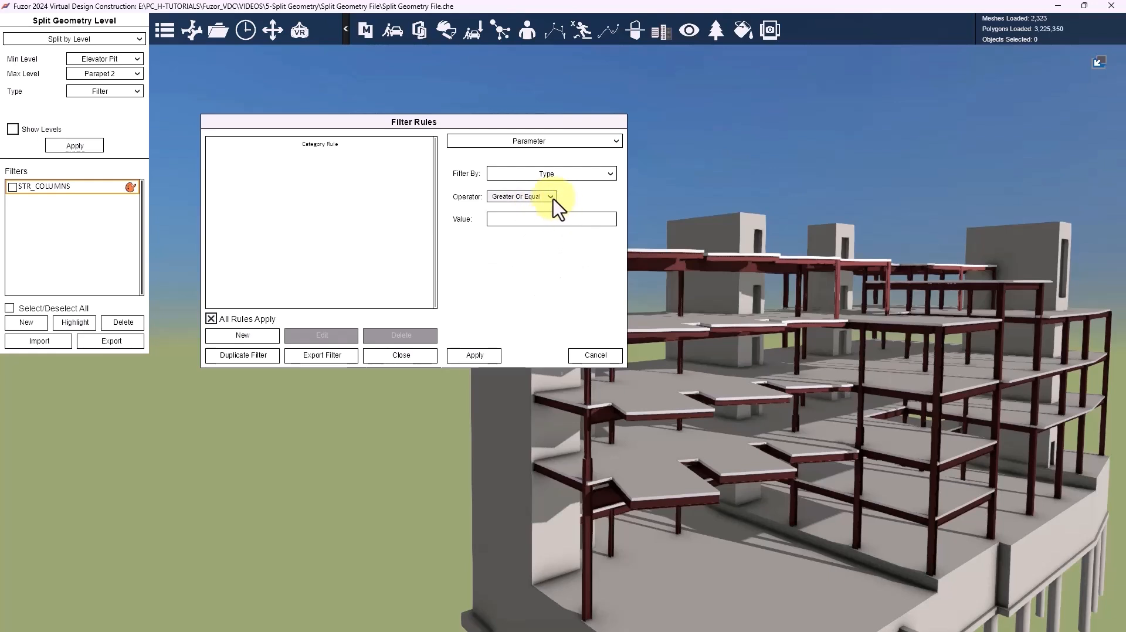
# Set the Type rule's operator to Equal To and its value to W14x109.
pyautogui.click(550, 198)
pyautogui.click(550, 211)
pyautogui.click(593, 228)
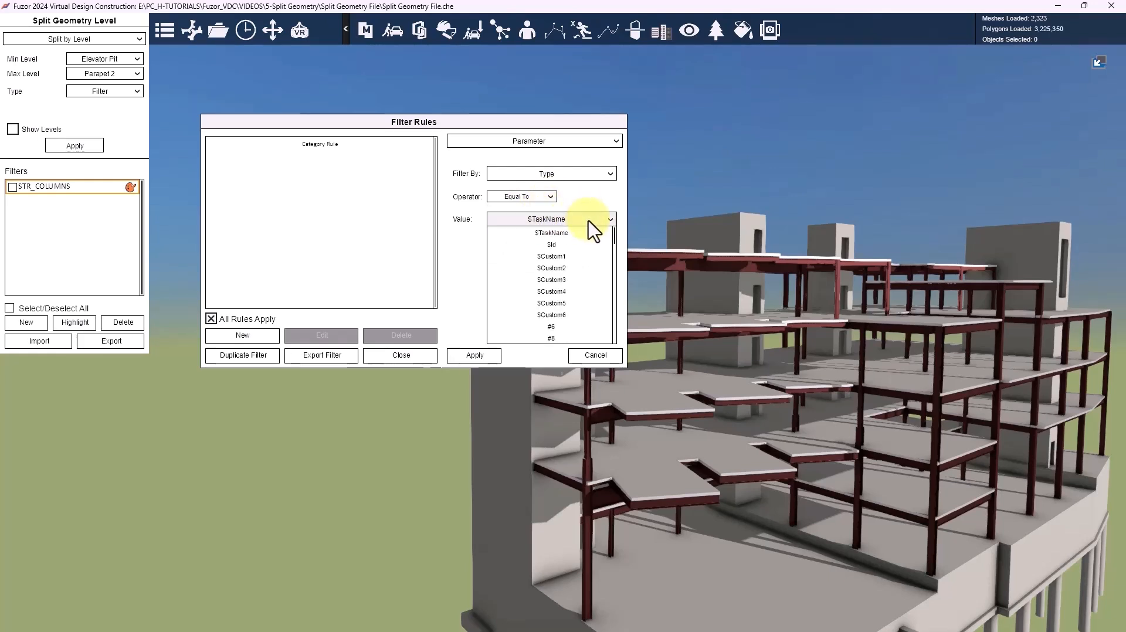
pyautogui.scroll(-10, 593, 234)
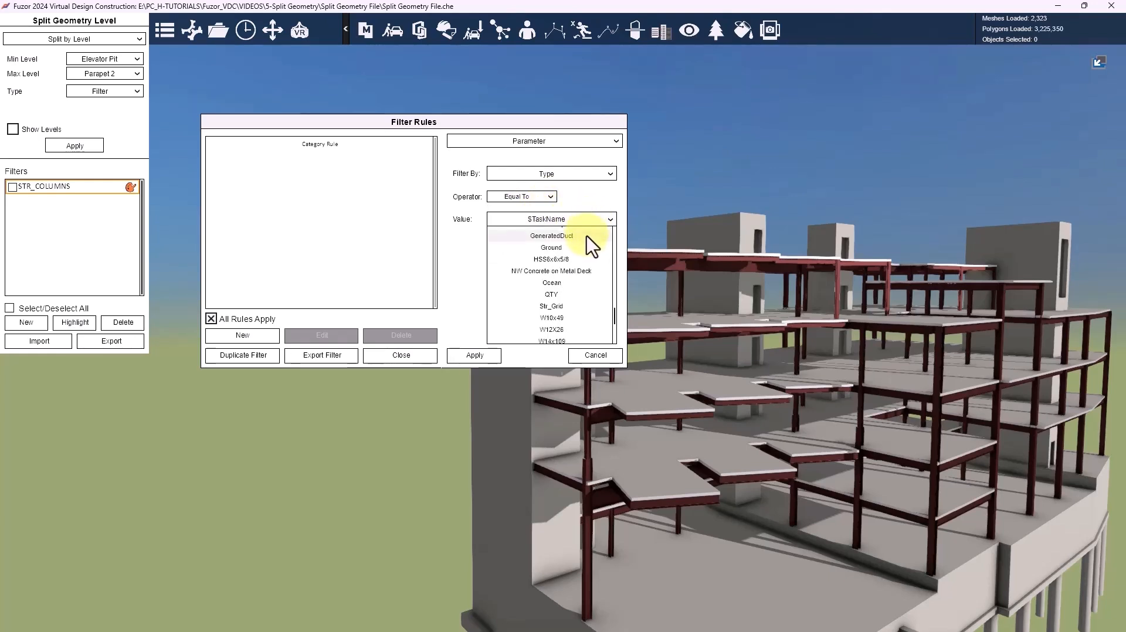
pyautogui.scroll(-1, 586, 276)
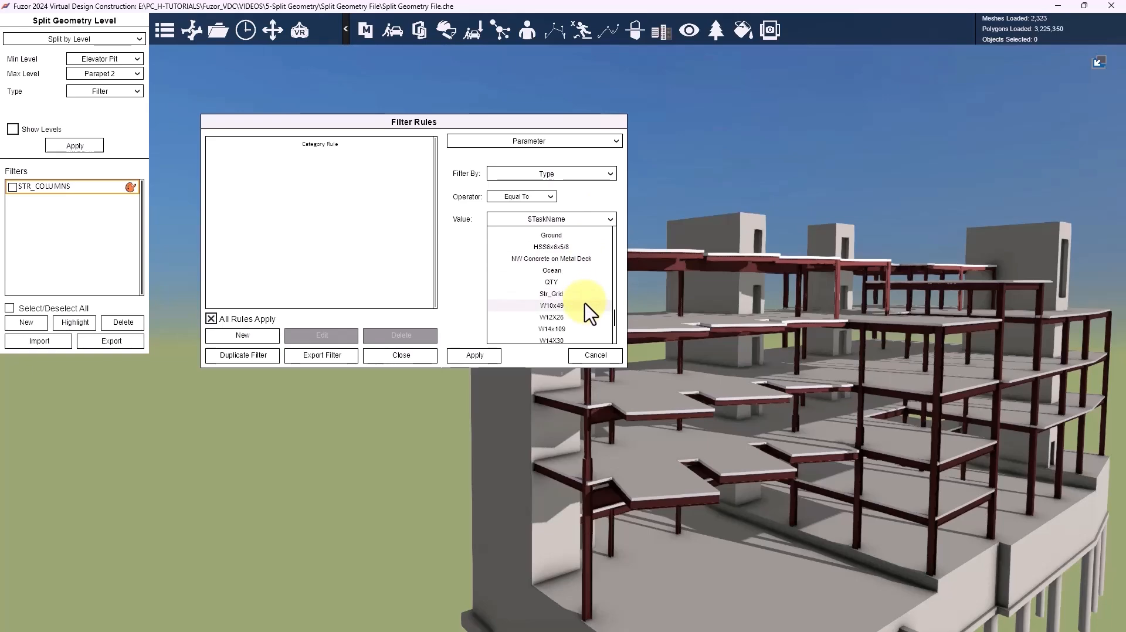
pyautogui.click(572, 329)
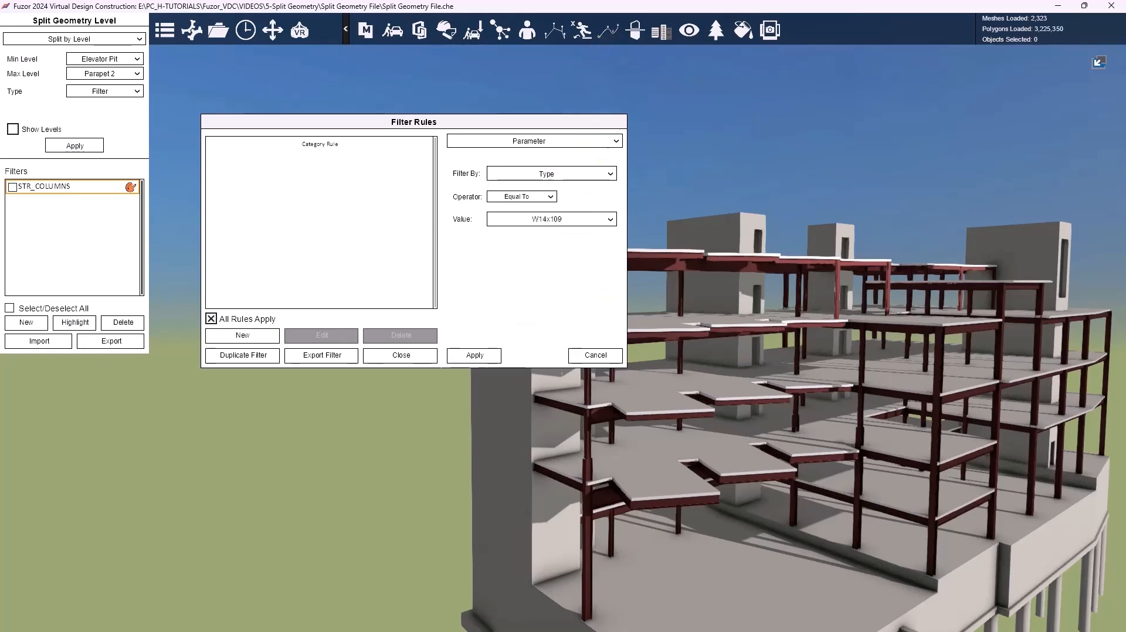
# Check the selected column's type in Revit, return to Fuzor and apply the Type parameter rule.
pyautogui.hotkey('alt', 'Tab')
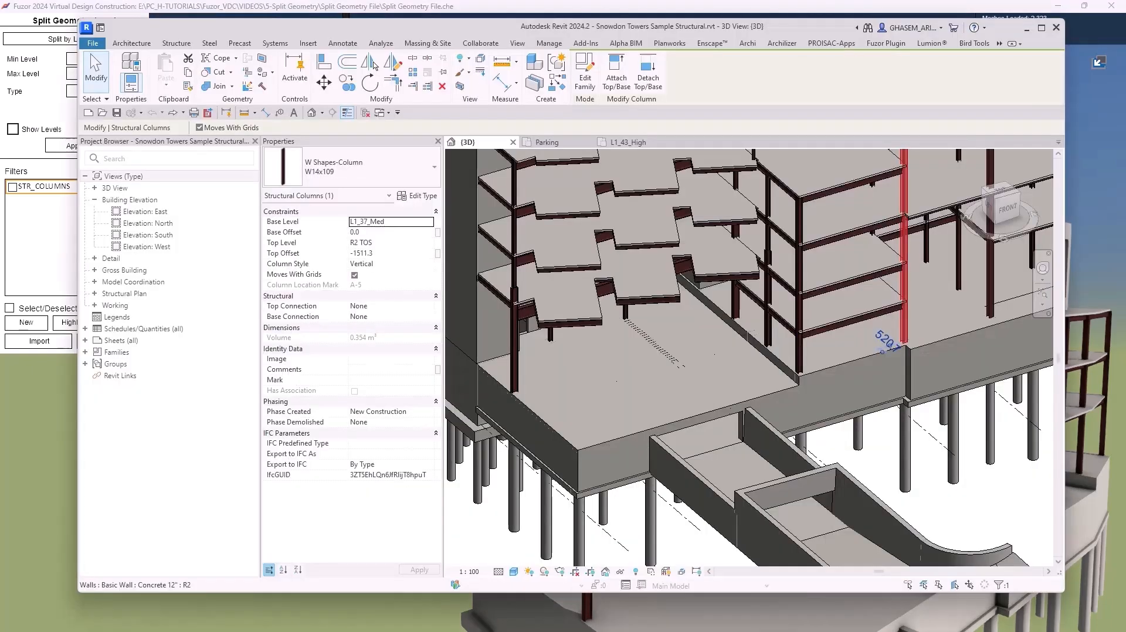
pyautogui.hotkey('alt', 'Tab')
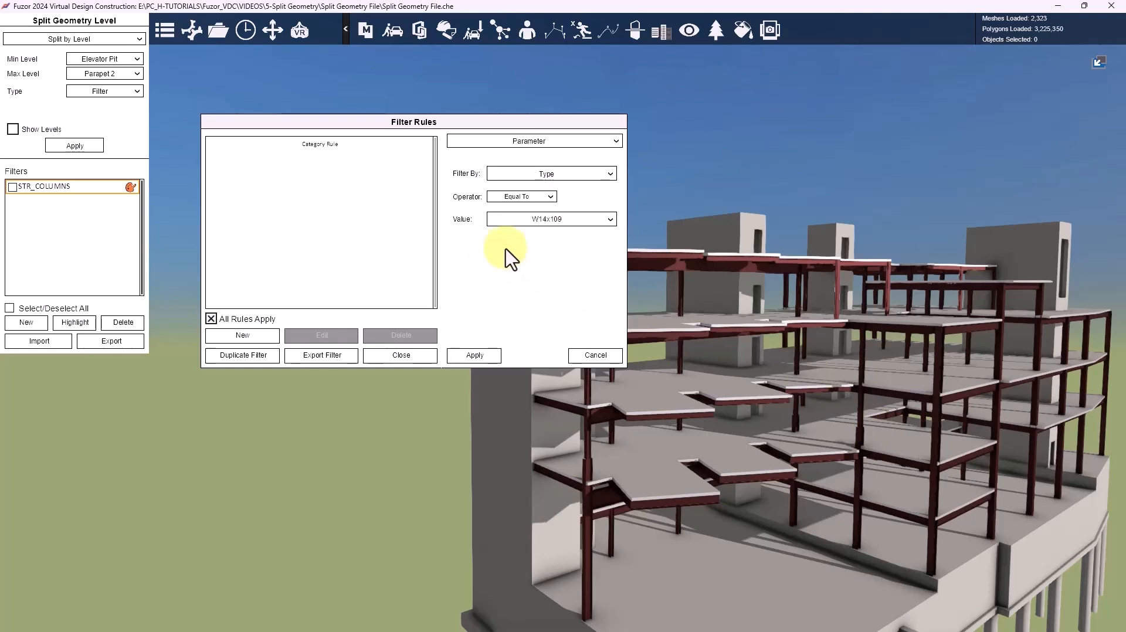
pyautogui.click(482, 355)
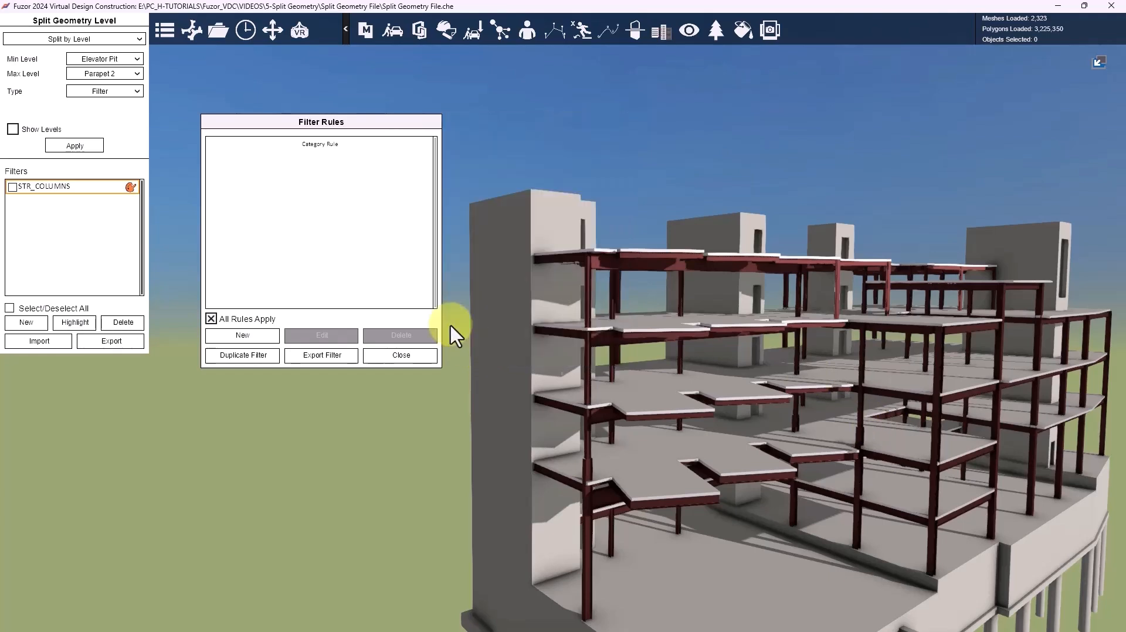
# Enable the STR_COLUMNS filter and highlight its matching elements in the model.
pyautogui.click(334, 146)
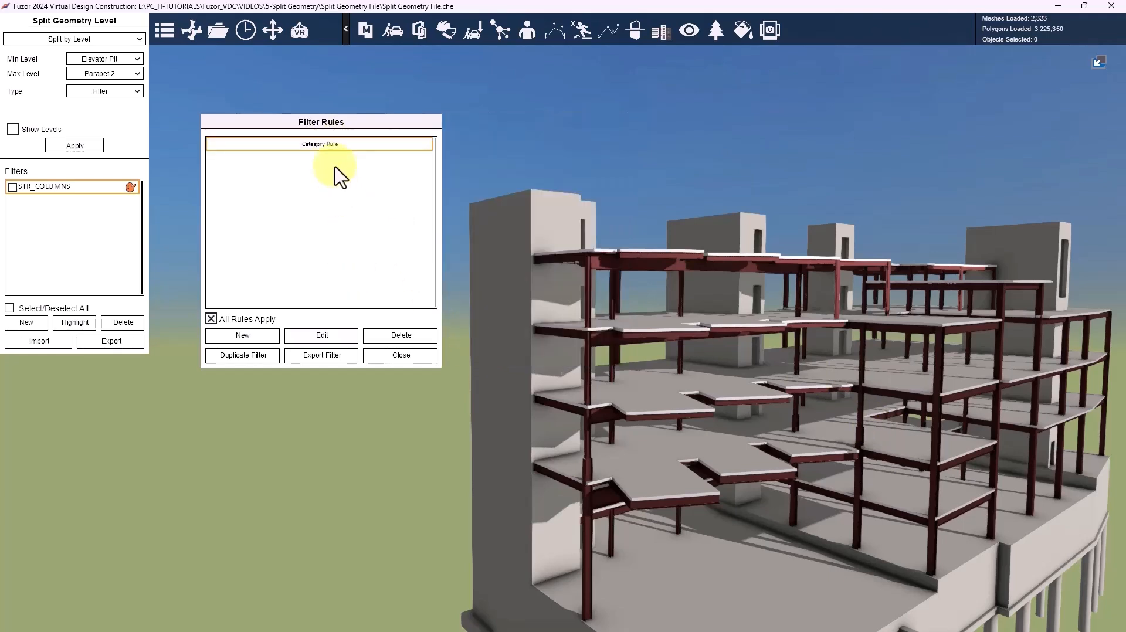
pyautogui.click(12, 187)
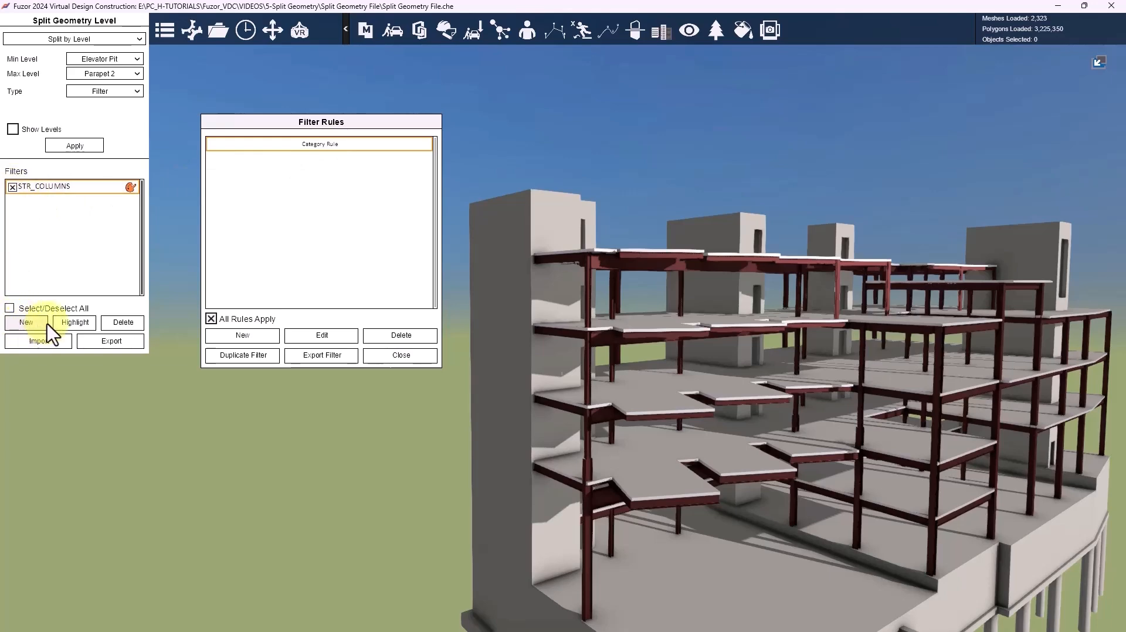
pyautogui.click(69, 323)
pyautogui.moveTo(707, 452); pyautogui.dragTo(647, 225)
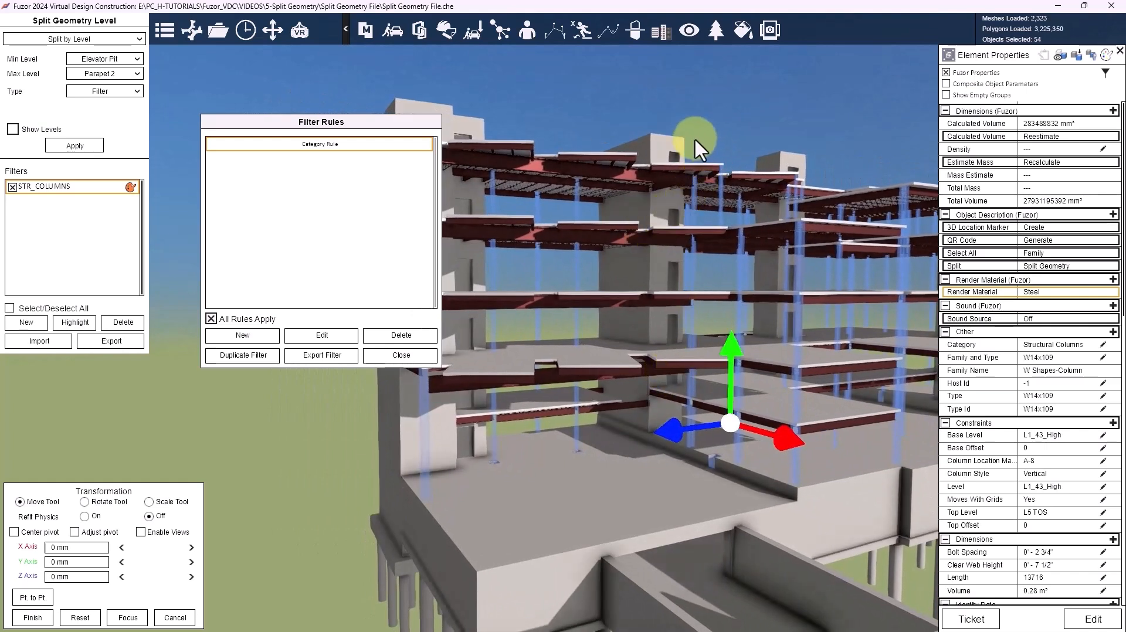
# Open the category rule, examine a short upper-floor column's type in Revit, and return to Fuzor without editing the rule.
pyautogui.click(322, 336)
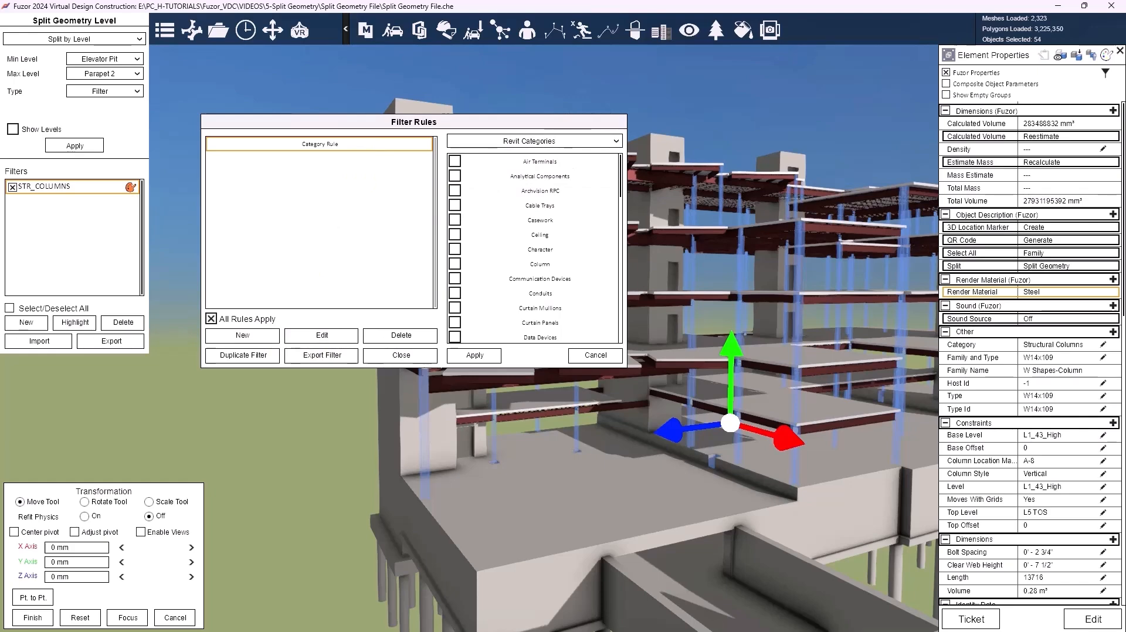
pyautogui.hotkey('alt', 'Tab')
pyautogui.moveTo(803, 273); pyautogui.dragTo(898, 362, button='middle')
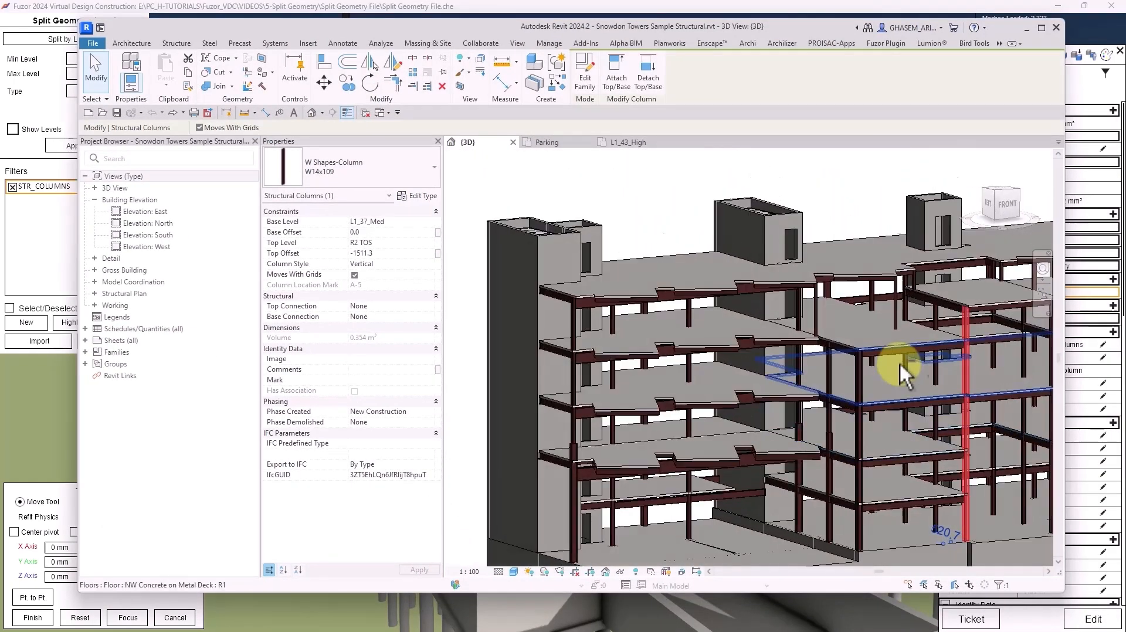
pyautogui.click(893, 304)
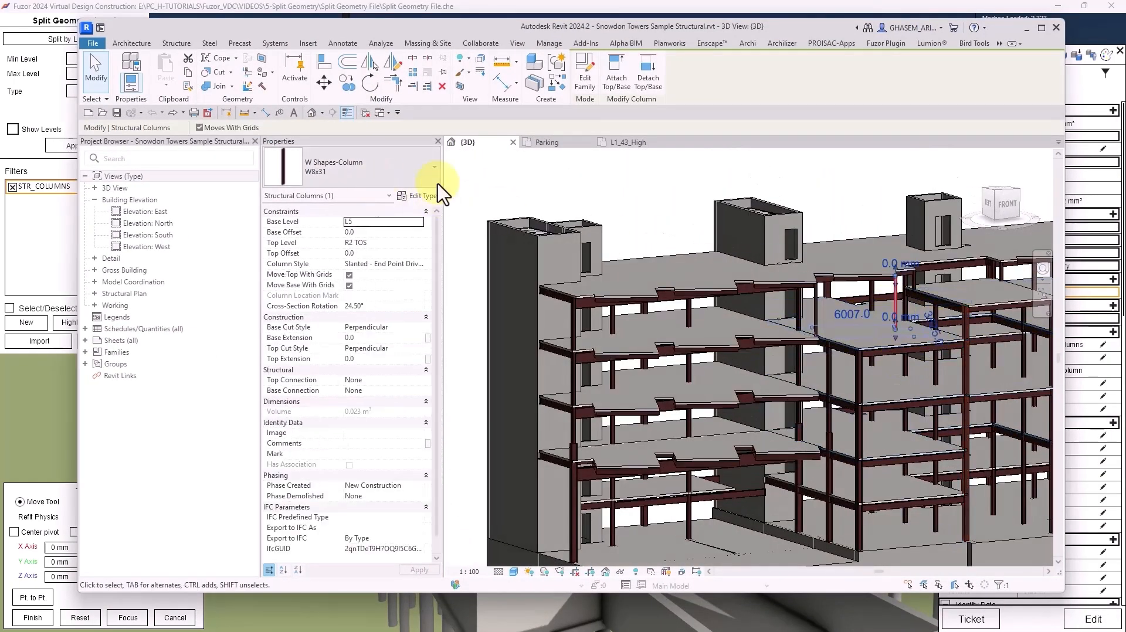
pyautogui.press('Escape')
pyautogui.click(1025, 27)
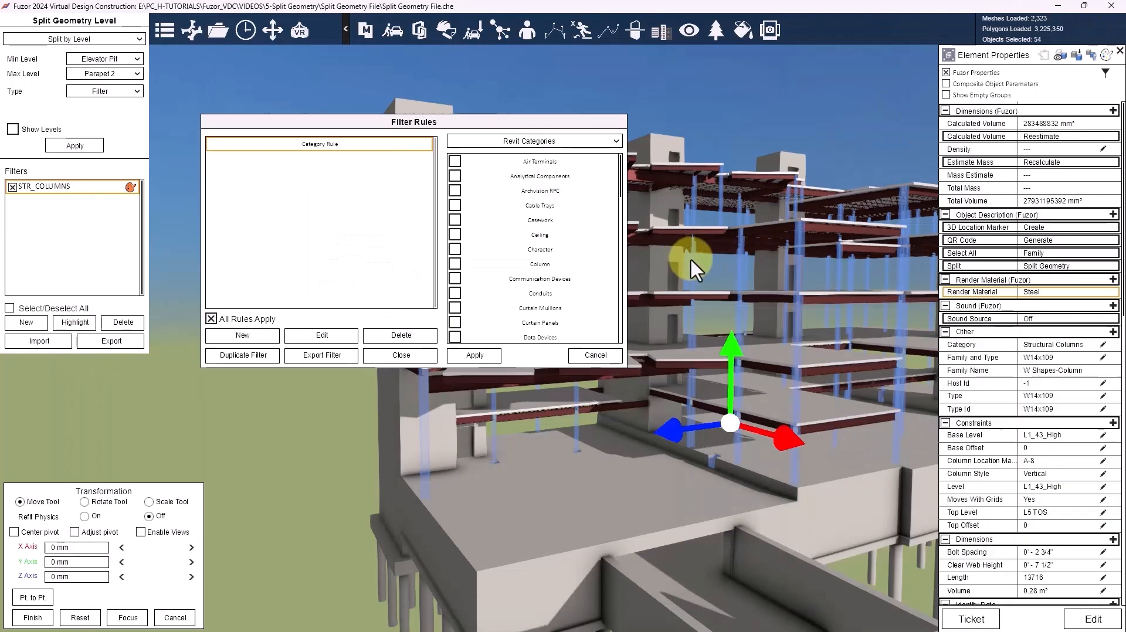
pyautogui.click(350, 187)
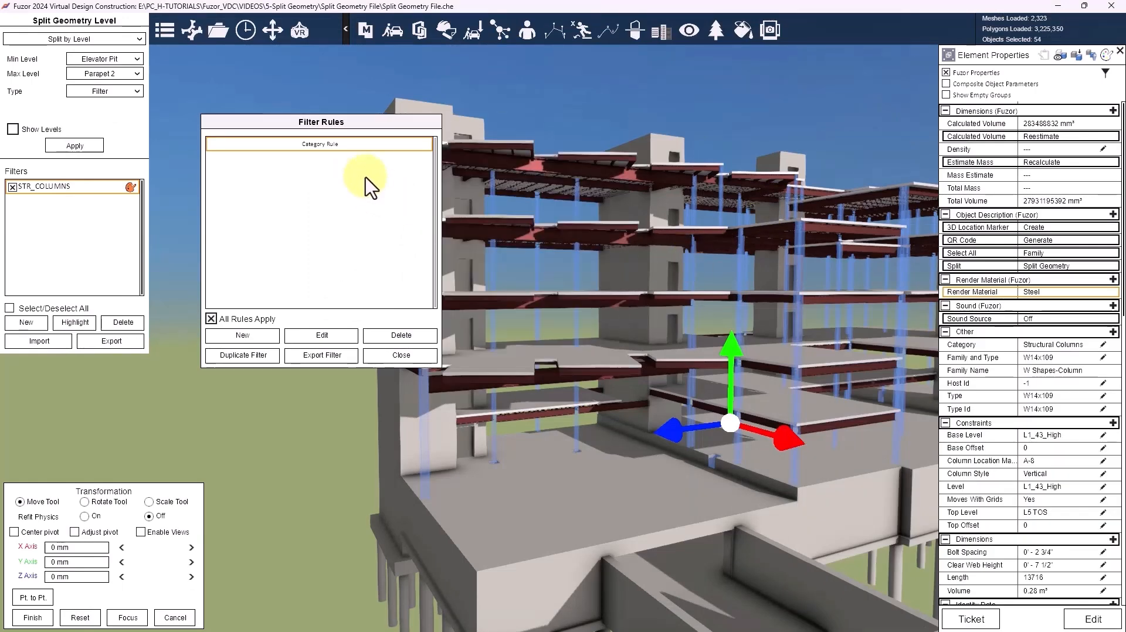
# Add a Parameter rule with Type Equal To W14x109 to the STR_COLUMNS filter and finish editing the filter rules.
pyautogui.click(242, 334)
pyautogui.click(474, 143)
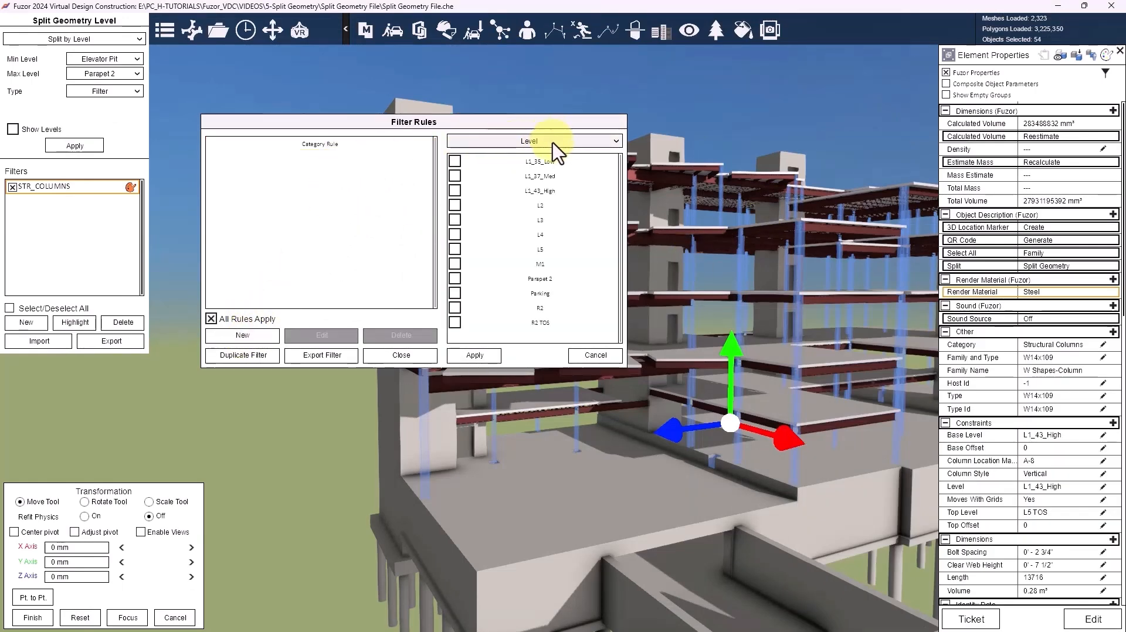
pyautogui.click(537, 210)
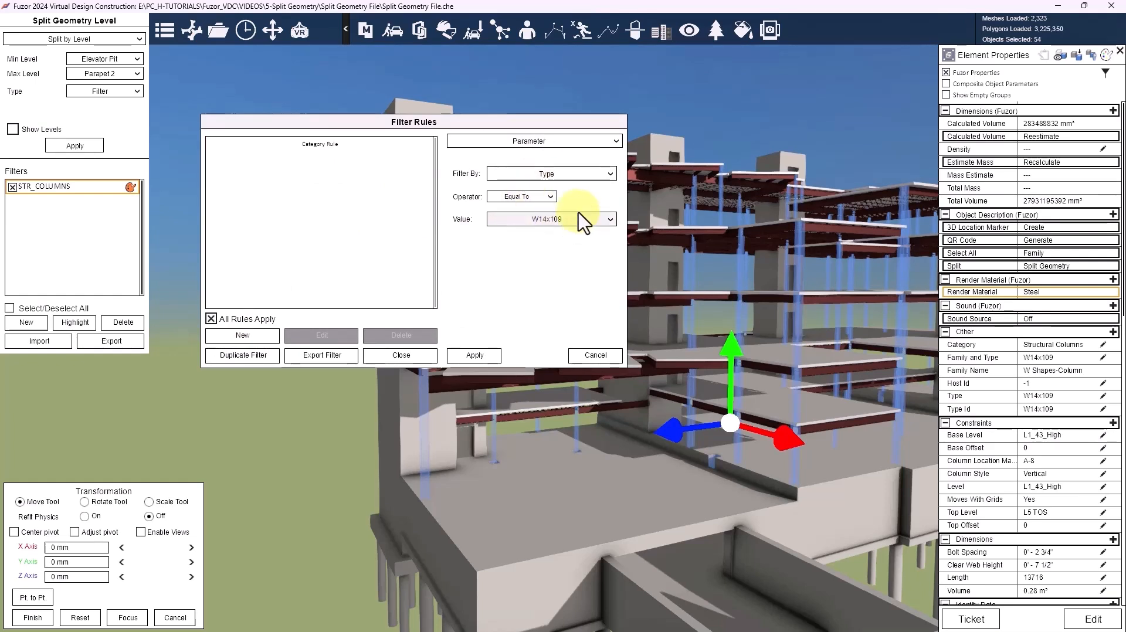
pyautogui.click(471, 369)
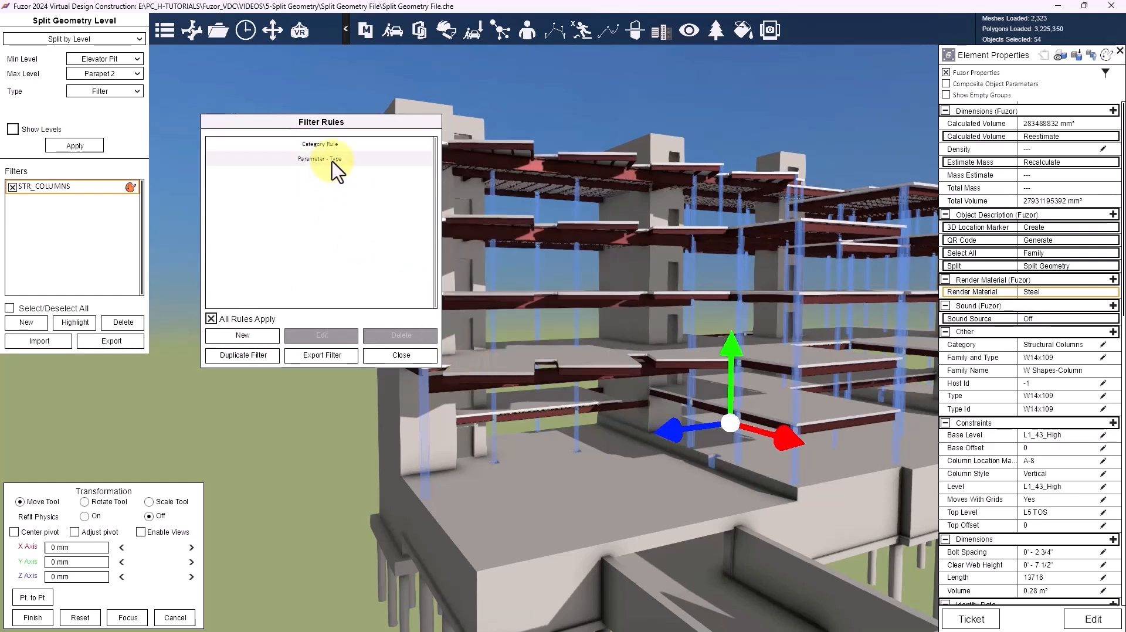
pyautogui.click(410, 357)
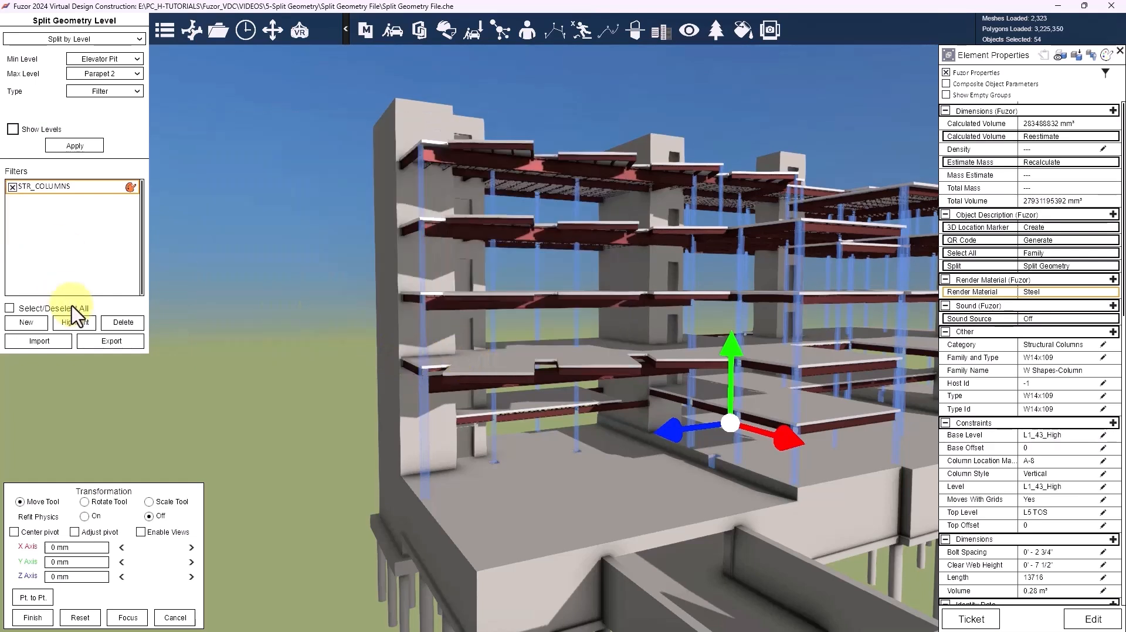
# Highlight the elements matching the updated STR_COLUMNS filter and examine the selected columns around the building.
pyautogui.click(74, 322)
pyautogui.moveTo(835, 342); pyautogui.dragTo(754, 350, button='middle')
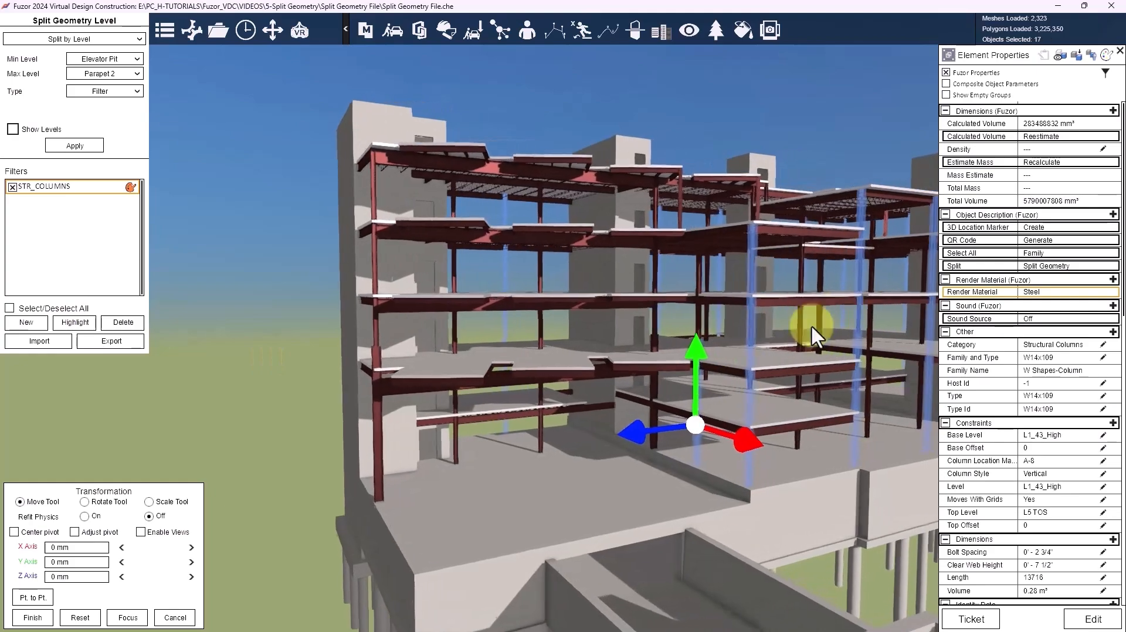
pyautogui.moveTo(857, 299); pyautogui.dragTo(540, 264, button='middle')
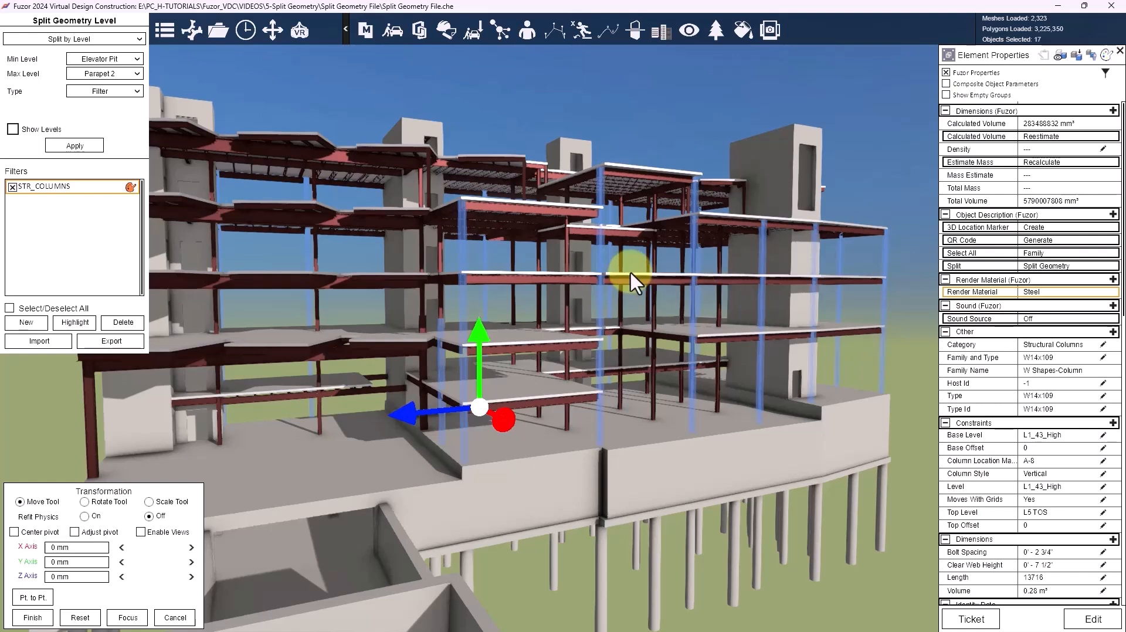
pyautogui.moveTo(630, 271); pyautogui.dragTo(783, 279, button='middle')
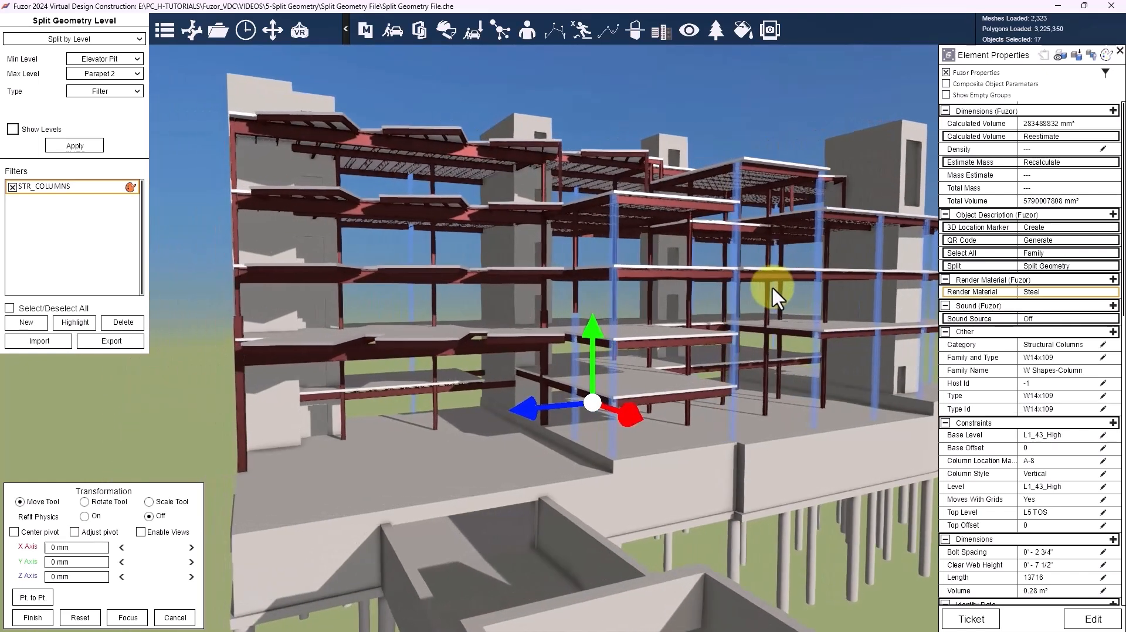
# Show the level planes to examine them against the whole building, hide them, and look over the highlighted columns.
pyautogui.click(13, 129)
pyautogui.moveTo(570, 284); pyautogui.dragTo(948, 466, button='middle')
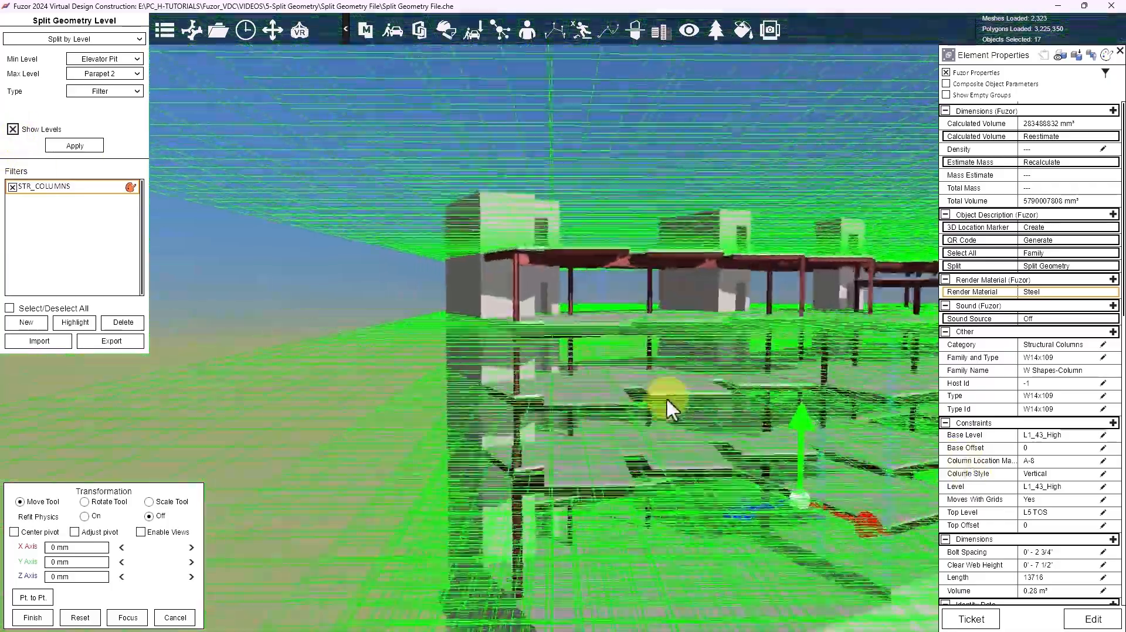
pyautogui.moveTo(666, 401); pyautogui.dragTo(535, 326, button='middle')
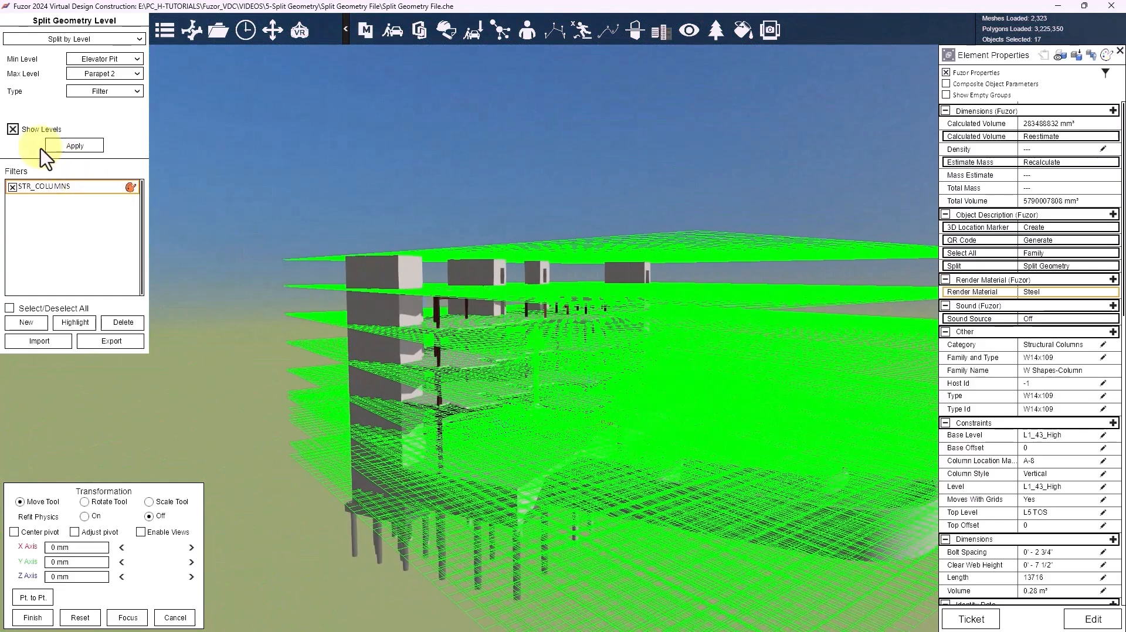
pyautogui.click(13, 129)
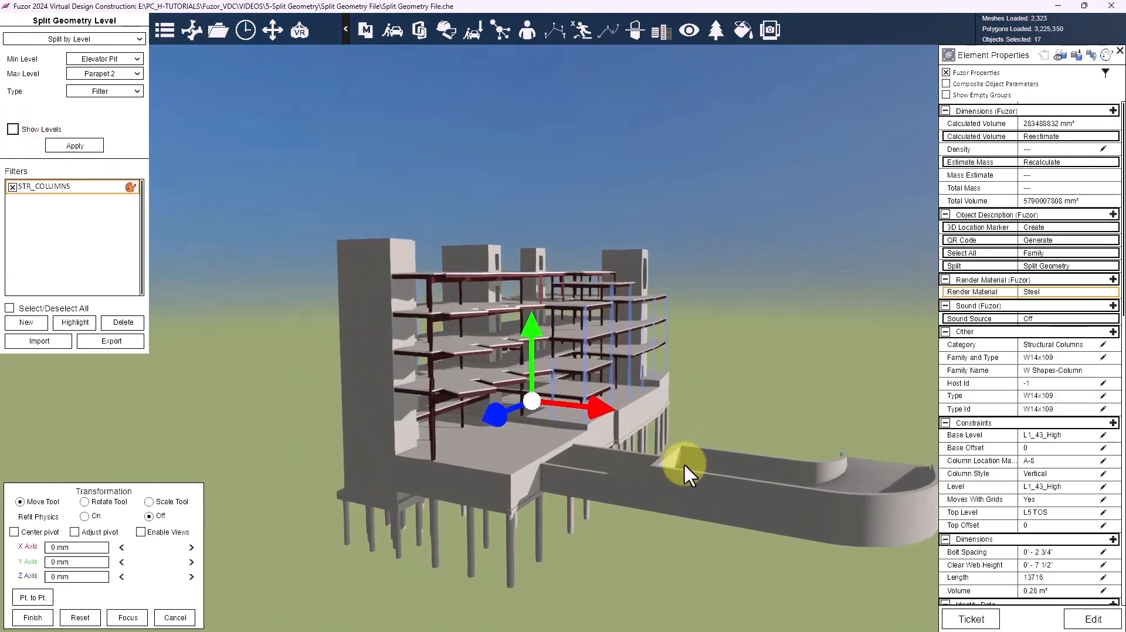
pyautogui.moveTo(684, 463); pyautogui.dragTo(679, 488, button='middle')
pyautogui.scroll(3, 680, 488)
pyautogui.scroll(5, 680, 487)
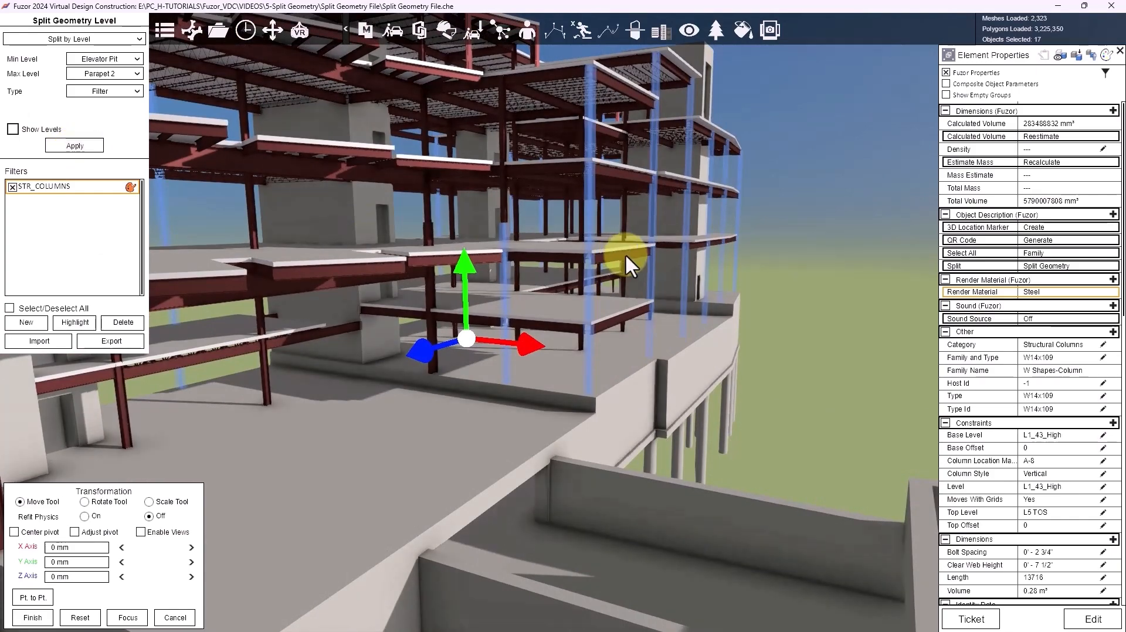
pyautogui.moveTo(797, 304); pyautogui.dragTo(423, 305, button='right')
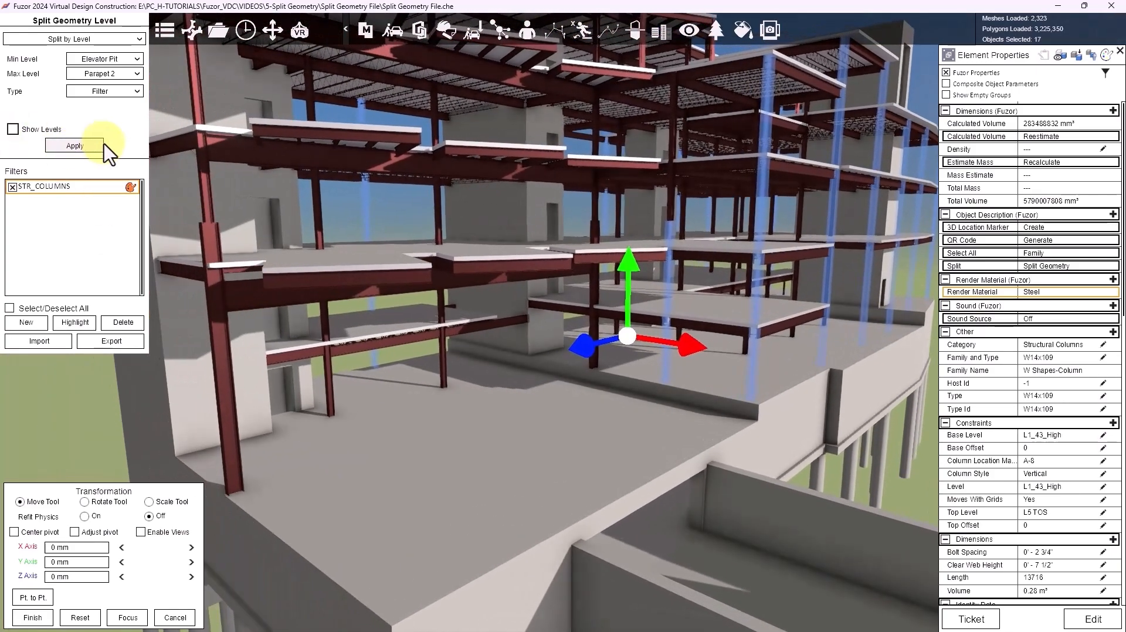
pyautogui.moveTo(796, 335); pyautogui.dragTo(719, 304, button='right')
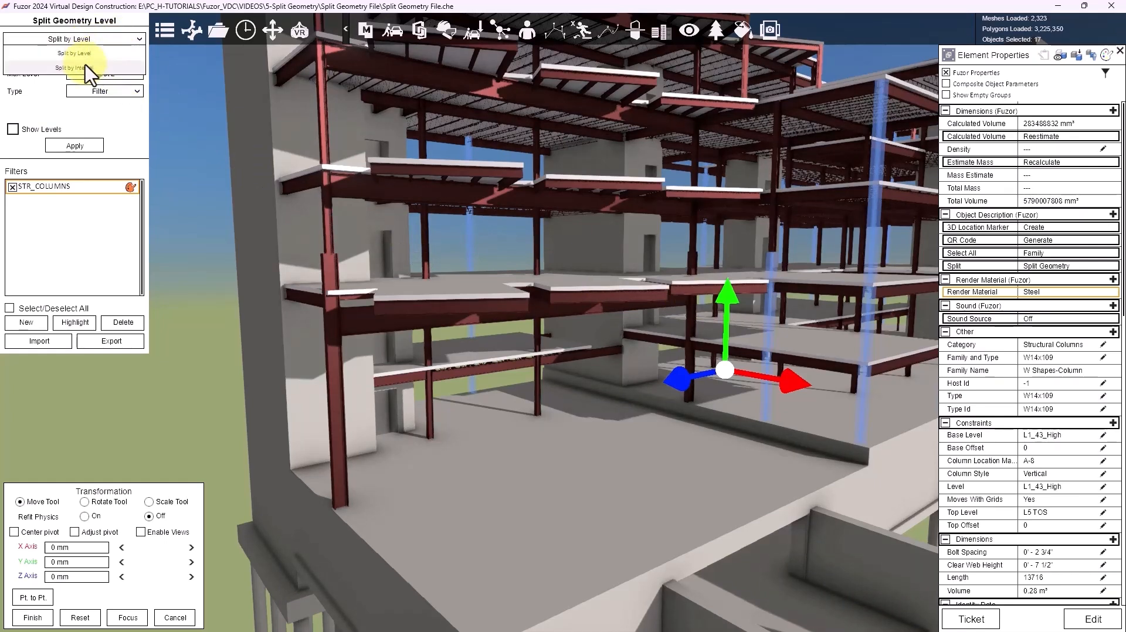
pyautogui.click(88, 68)
pyautogui.click(75, 39)
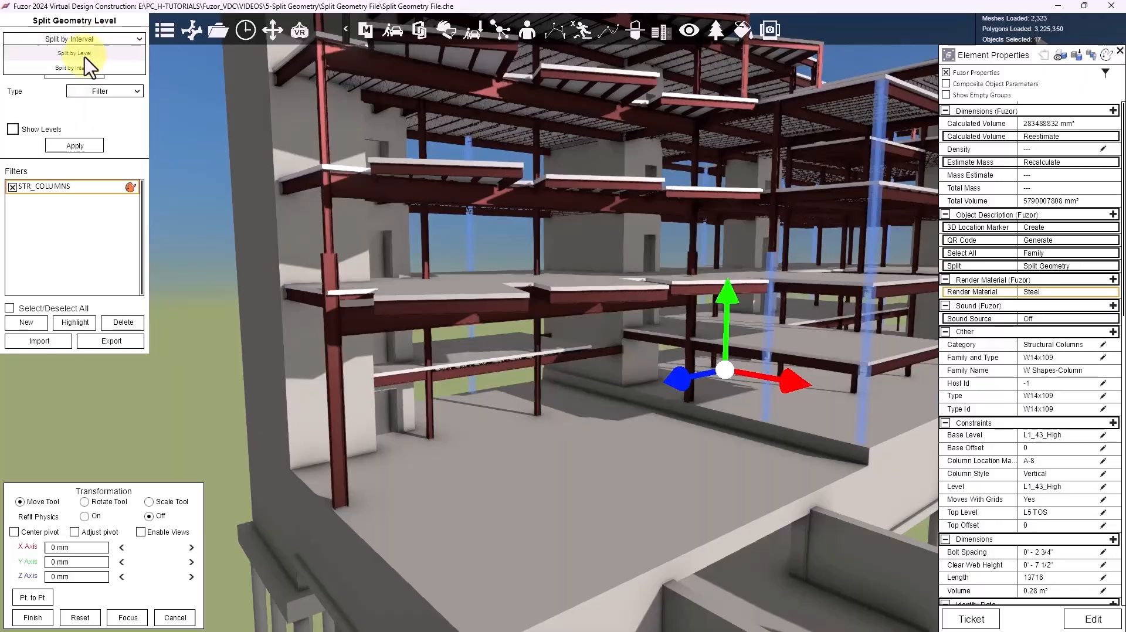
pyautogui.click(85, 54)
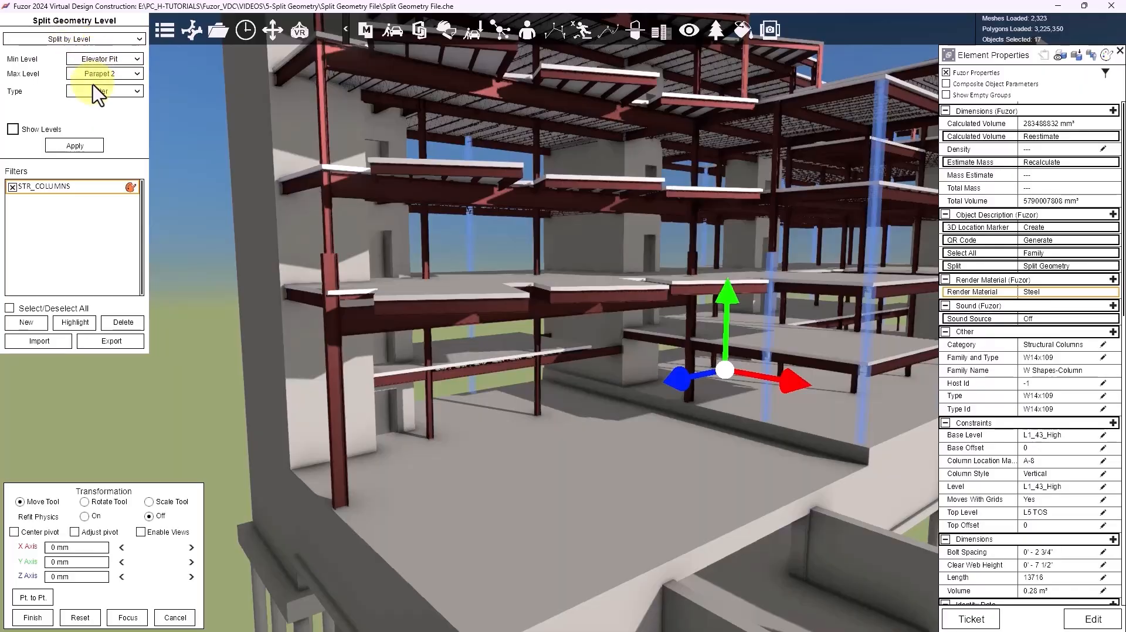
# Display the level planes again to examine where they cross the slabs and highlighted columns, hide them, and inspect the columns up close.
pyautogui.click(17, 131)
pyautogui.moveTo(446, 241); pyautogui.dragTo(626, 259, button='right')
pyautogui.moveTo(626, 260); pyautogui.dragTo(511, 256, button='middle')
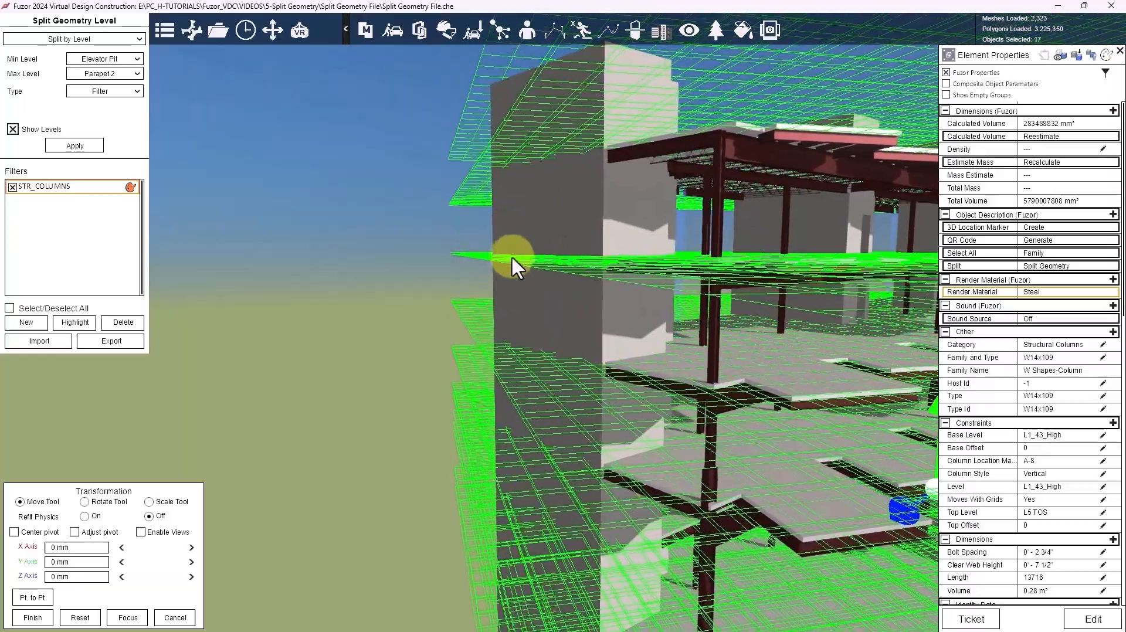
pyautogui.moveTo(461, 288); pyautogui.dragTo(380, 268, button='middle')
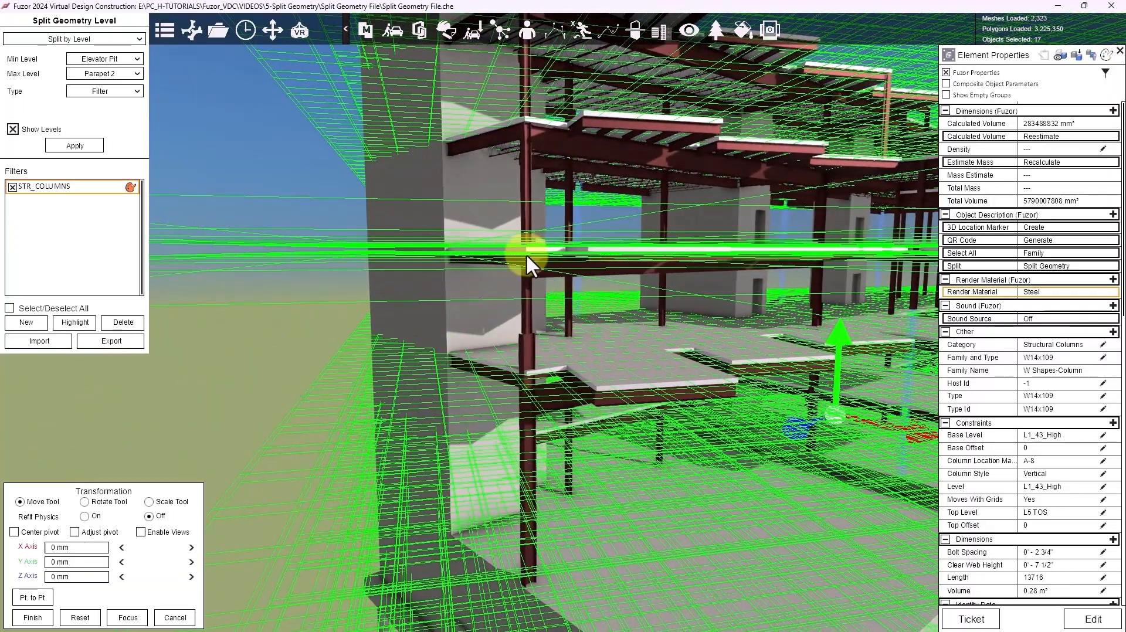
pyautogui.moveTo(526, 254); pyautogui.dragTo(328, 306, button='middle')
pyautogui.moveTo(811, 276); pyautogui.dragTo(648, 352, button='middle')
pyautogui.click(82, 149)
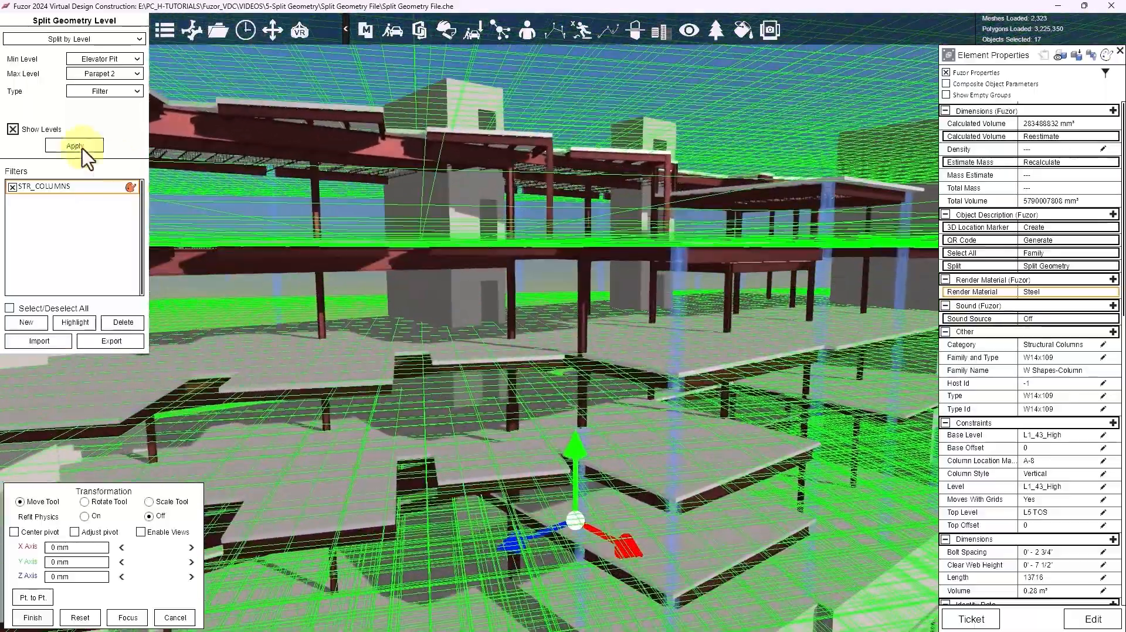
pyautogui.click(12, 129)
pyautogui.scroll(5, 613, 305)
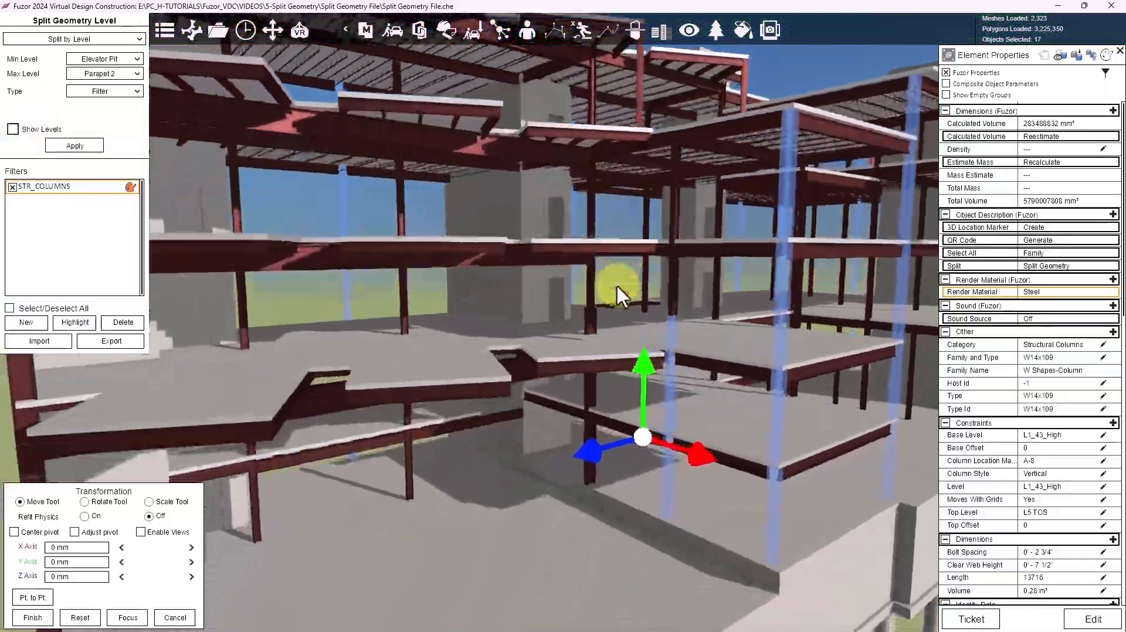
pyautogui.moveTo(616, 284); pyautogui.dragTo(616, 276, button='middle')
pyautogui.moveTo(792, 374); pyautogui.dragTo(771, 346, button='middle')
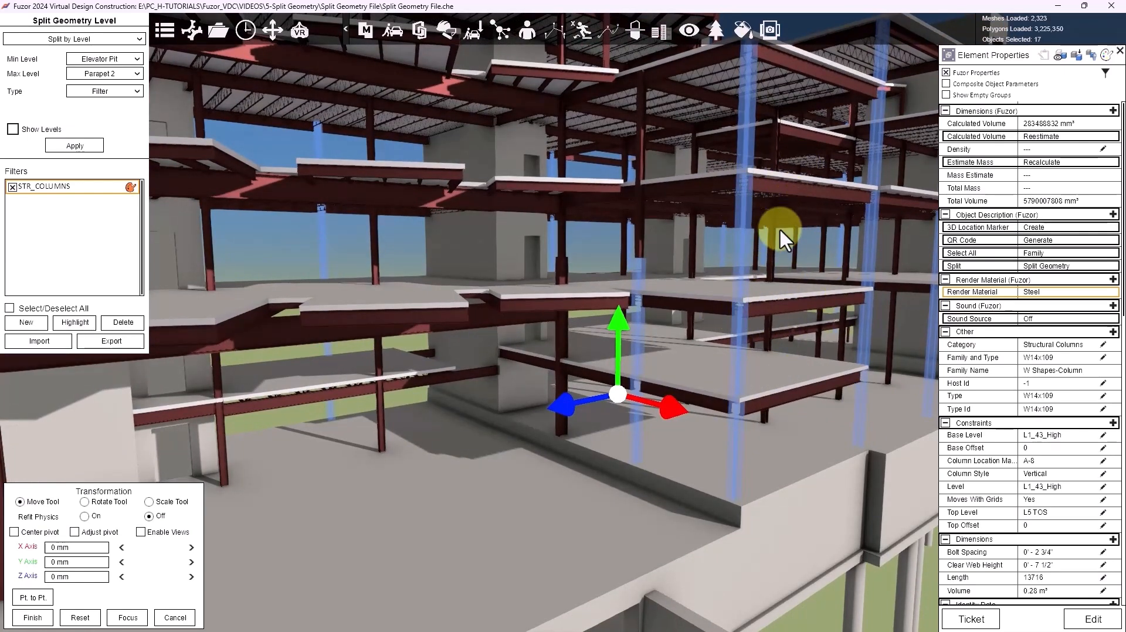
# Change the split method to Split by Interval with the Selection type and select the tall W14x109 column at the building corner.
pyautogui.click(107, 37)
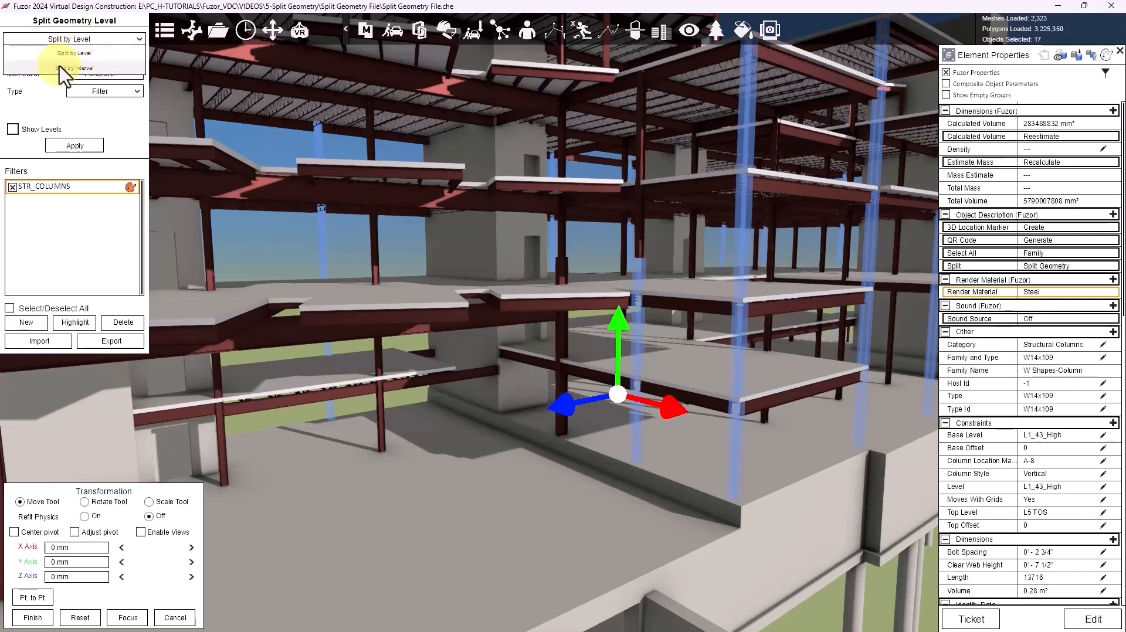
pyautogui.click(76, 68)
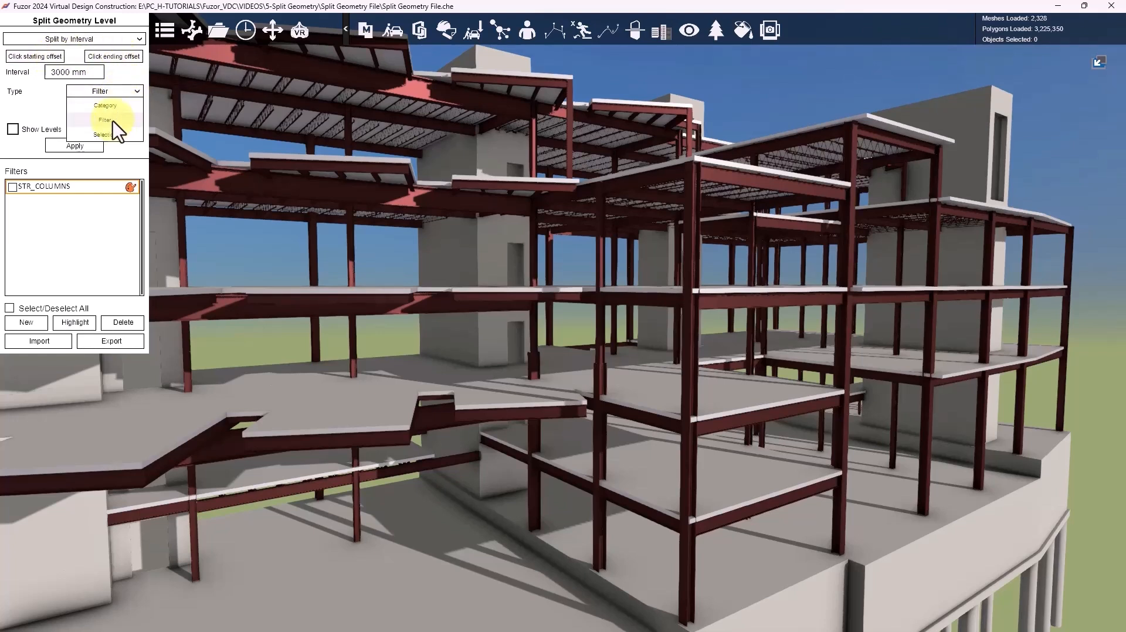
pyautogui.click(114, 134)
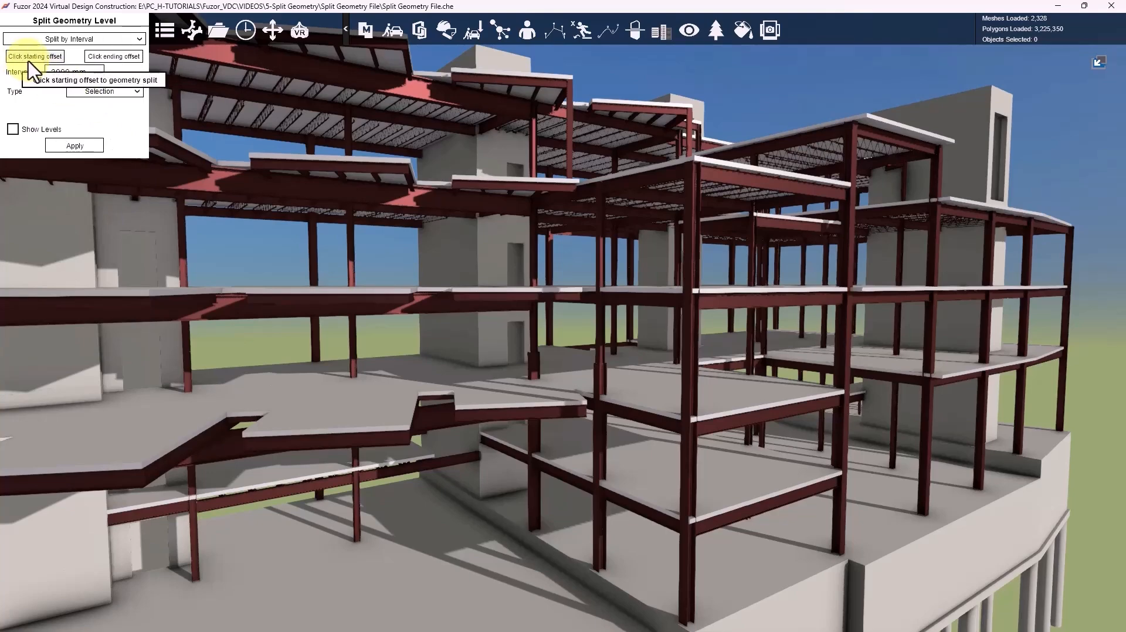
pyautogui.scroll(3, 653, 360)
pyautogui.click(703, 347)
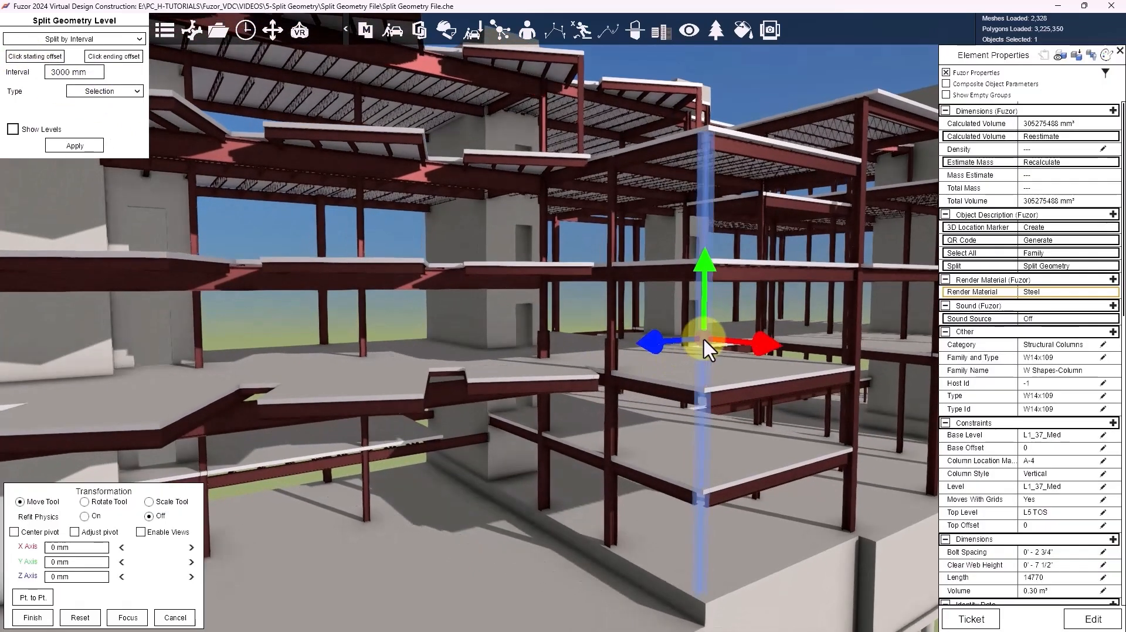
pyautogui.moveTo(763, 464); pyautogui.dragTo(822, 409, button='middle')
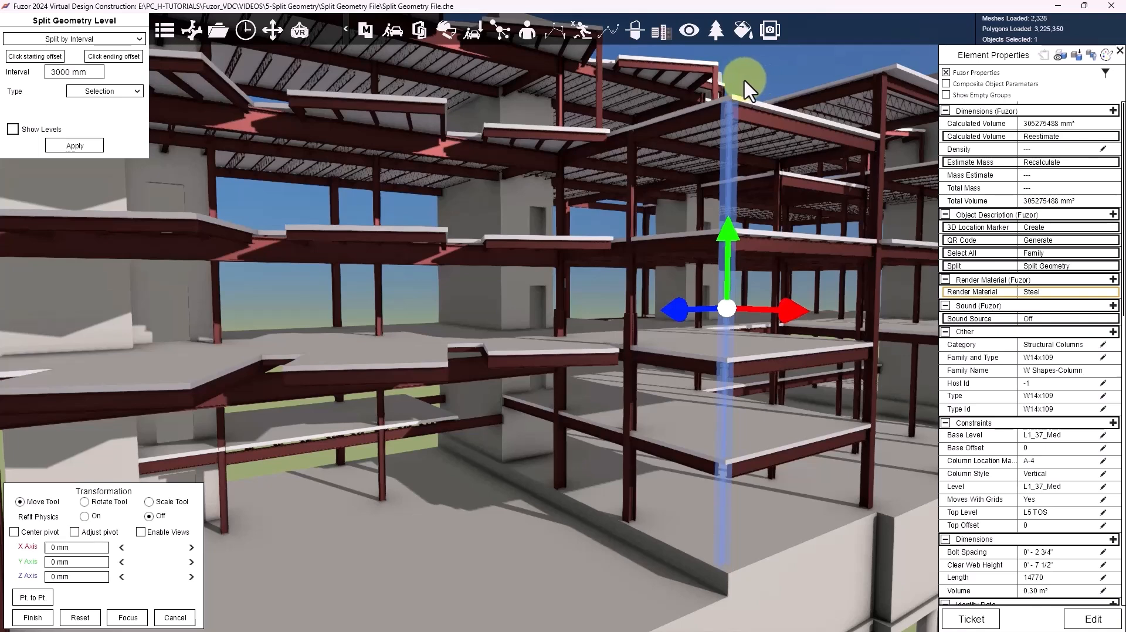
# Place the starting offset on the lower part of the selected column and the ending offset near its top.
pyautogui.click(35, 57)
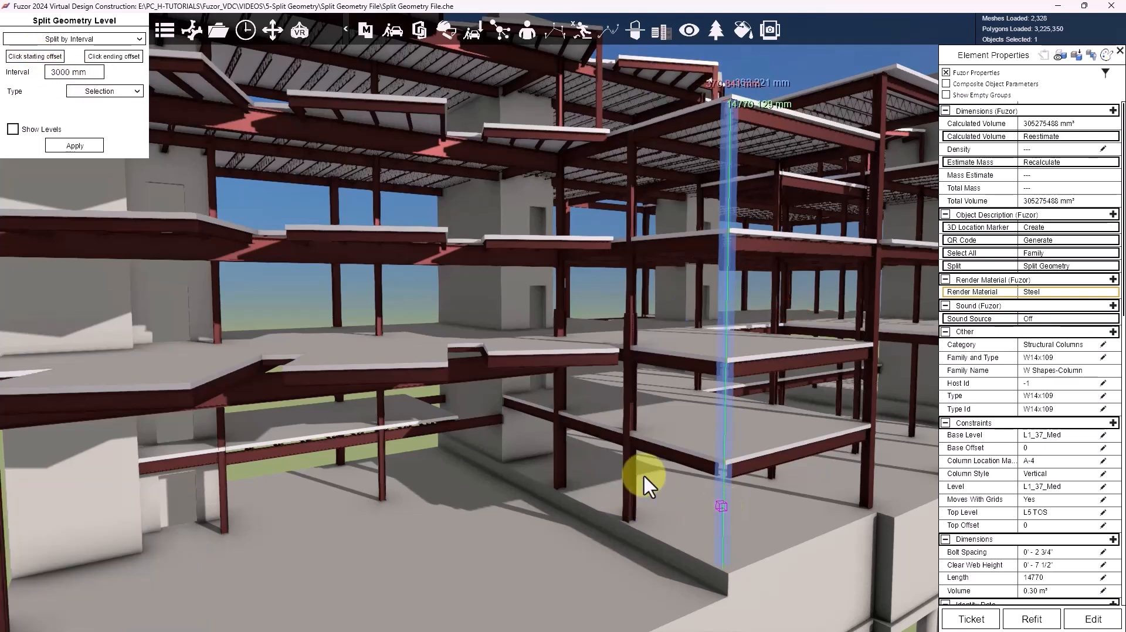
pyautogui.click(122, 58)
pyautogui.click(728, 168)
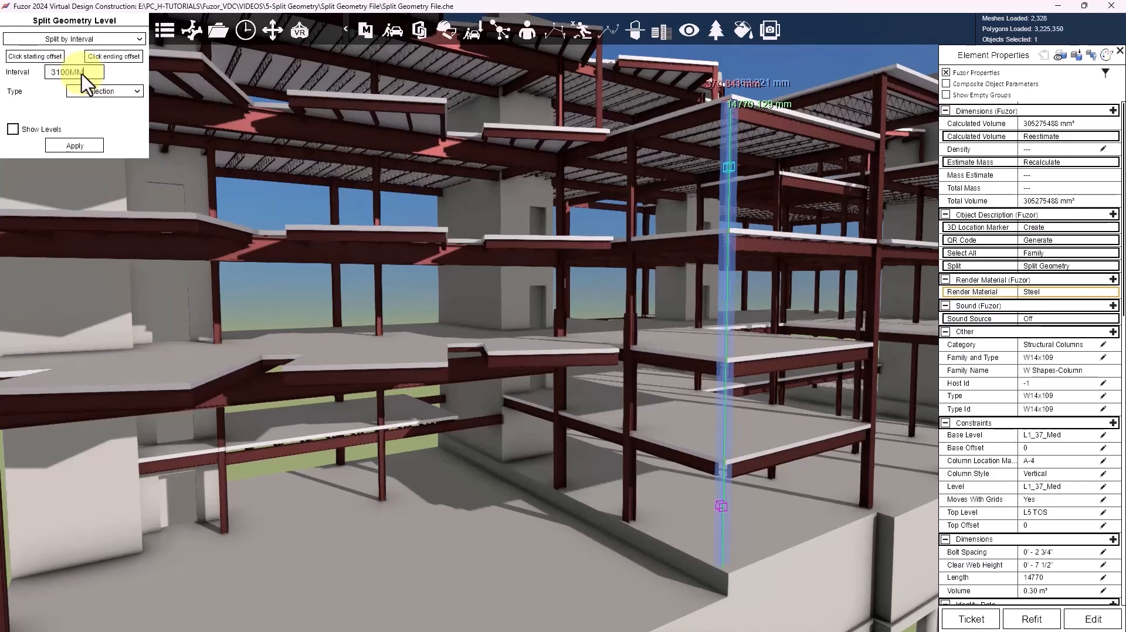
# Set the interval to 3100 mm, show the levels, and apply the split to the selected column.
pyautogui.click(12, 129)
pyautogui.moveTo(681, 229); pyautogui.dragTo(749, 249, button='right')
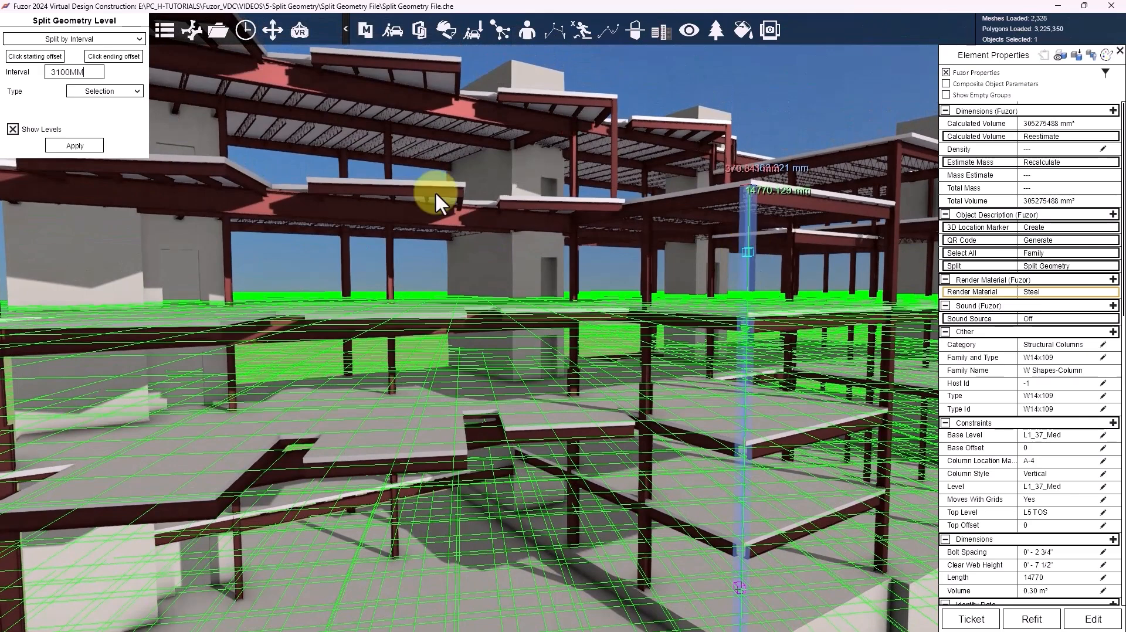
pyautogui.click(88, 145)
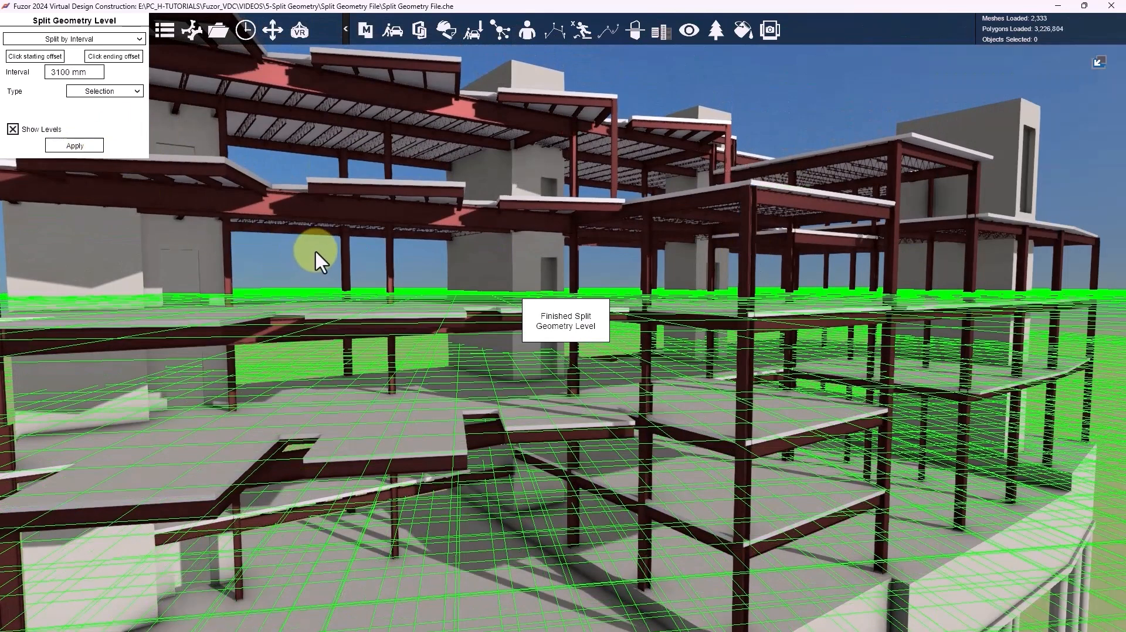
# Hide the levels and select individual segments along the corner column to examine the interval split, then clear the selection.
pyautogui.click(746, 343)
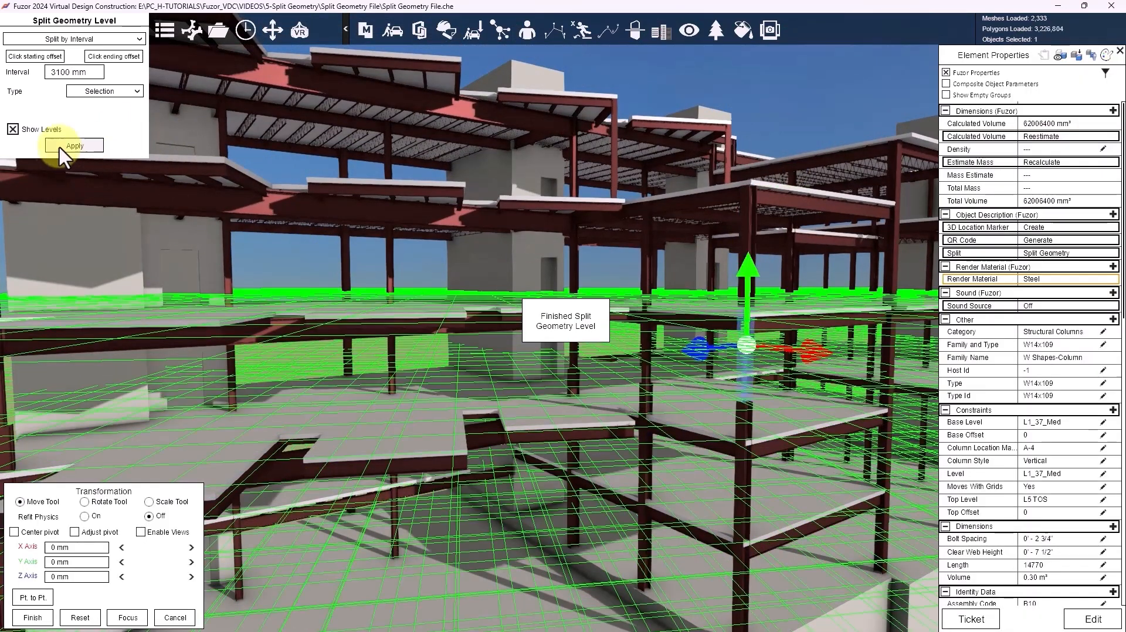
pyautogui.click(13, 130)
pyautogui.click(740, 475)
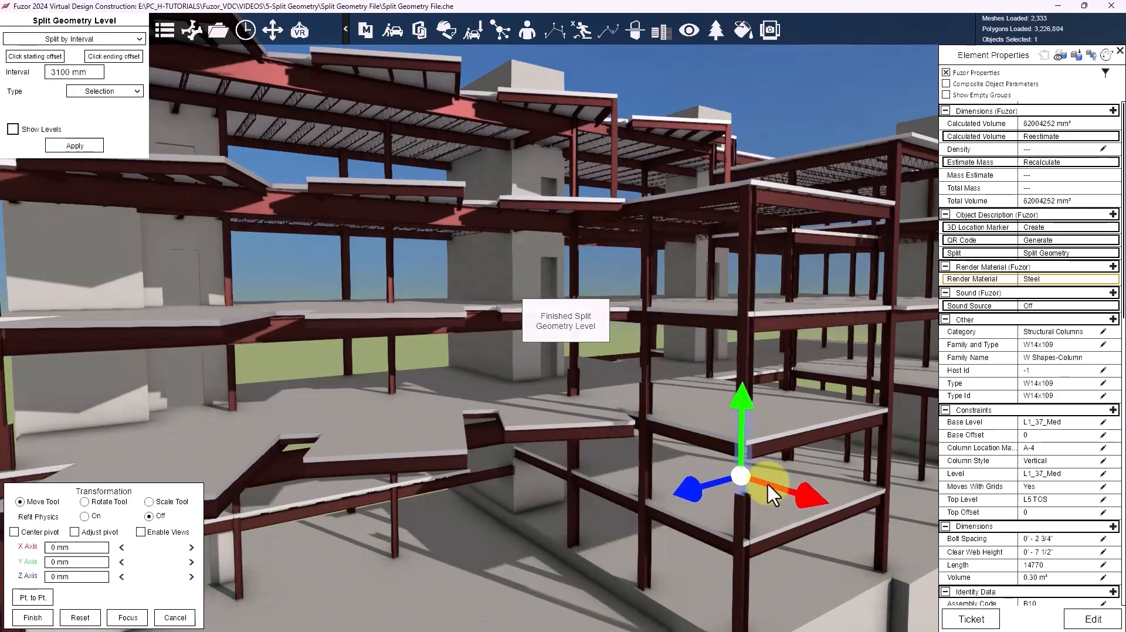
pyautogui.moveTo(767, 482); pyautogui.dragTo(743, 431, button='middle')
pyautogui.click(732, 447)
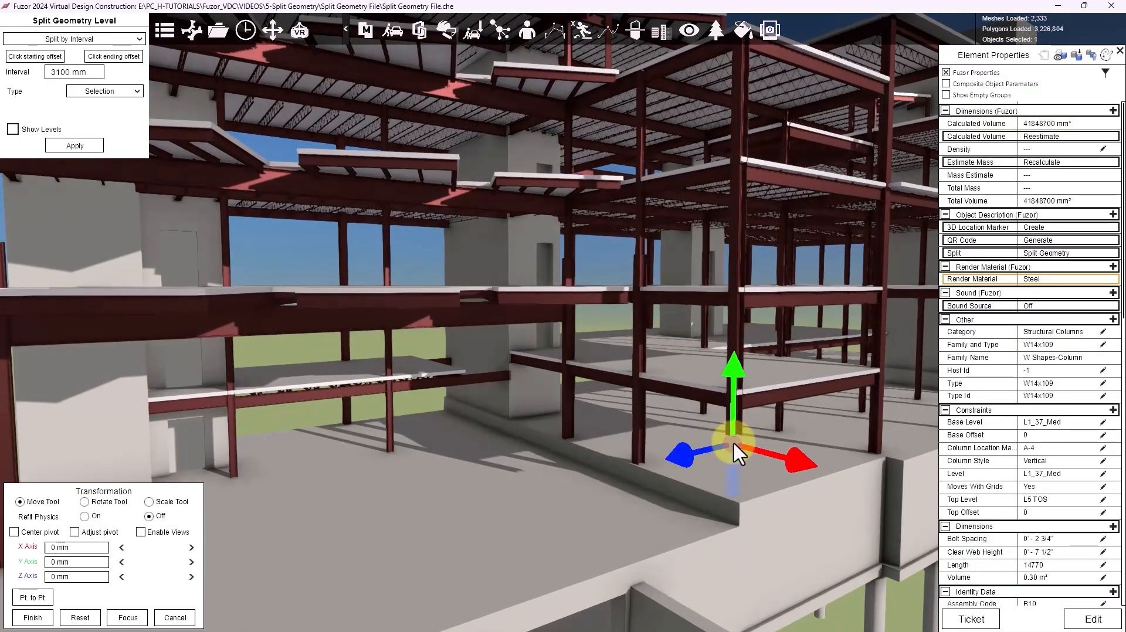
pyautogui.click(422, 251)
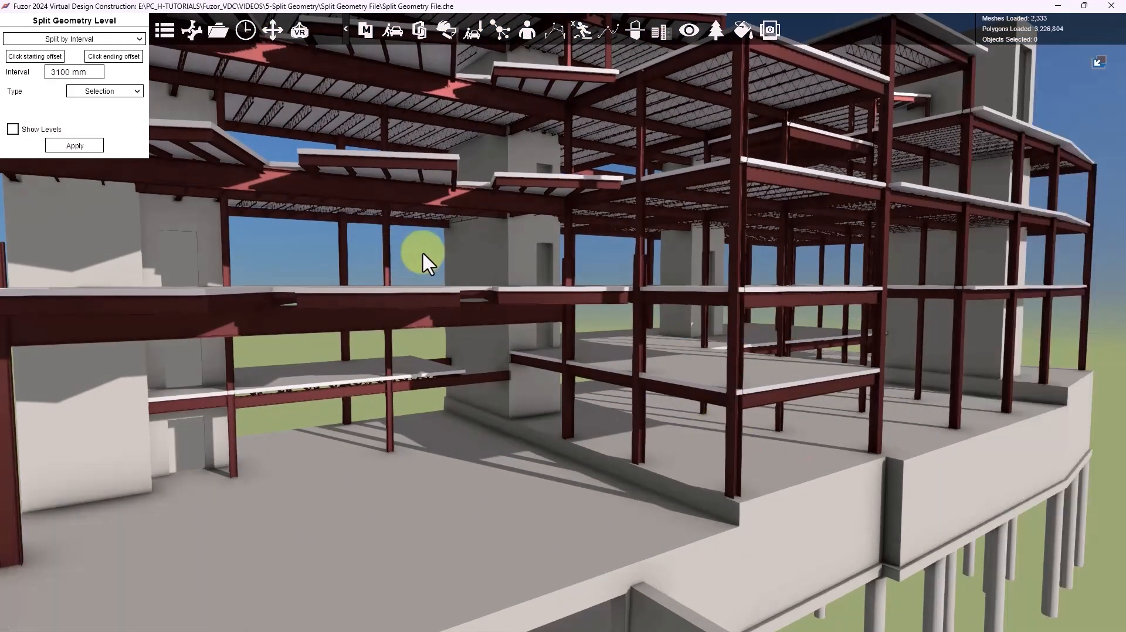
# Switch the split type to Filter, enable STR_COLUMNS with levels shown, and apply the split at a 3100 mm interval.
pyautogui.moveTo(249, 254); pyautogui.dragTo(296, 374, button='middle')
pyautogui.scroll(-2, 295, 374)
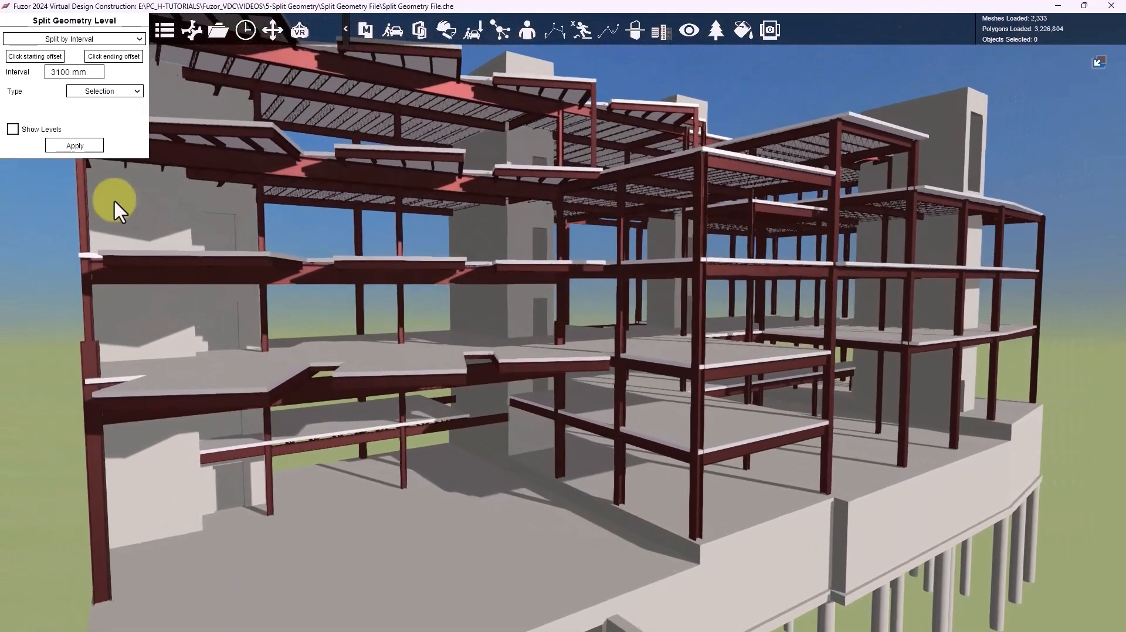
pyautogui.scroll(3, 382, 239)
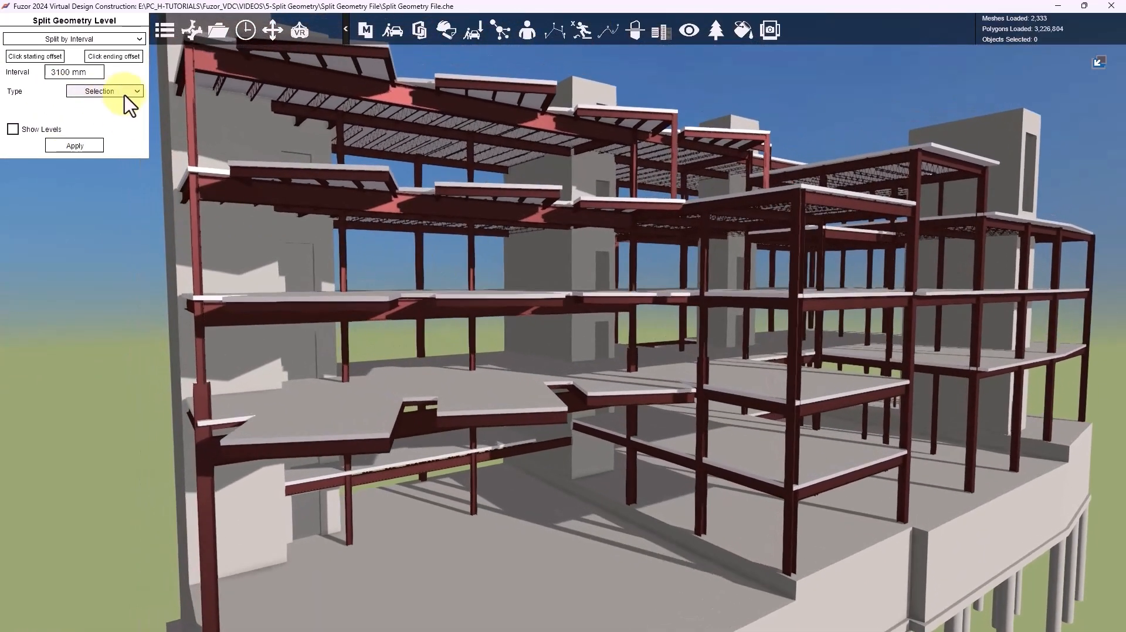
pyautogui.click(130, 92)
pyautogui.click(116, 122)
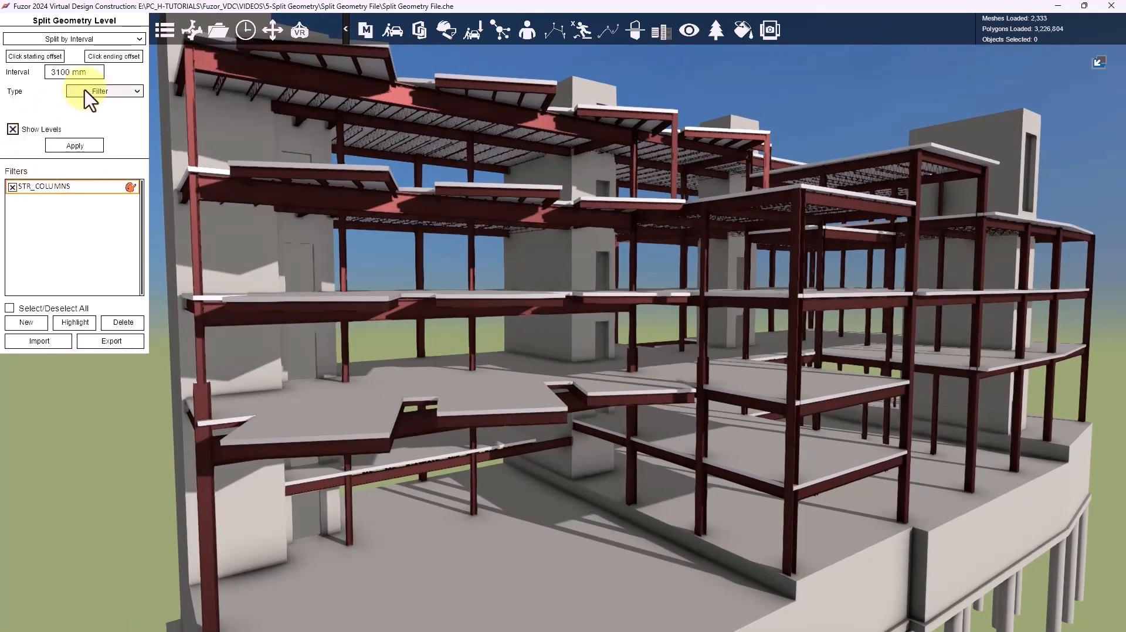
pyautogui.moveTo(89, 71); pyautogui.dragTo(1, 72)
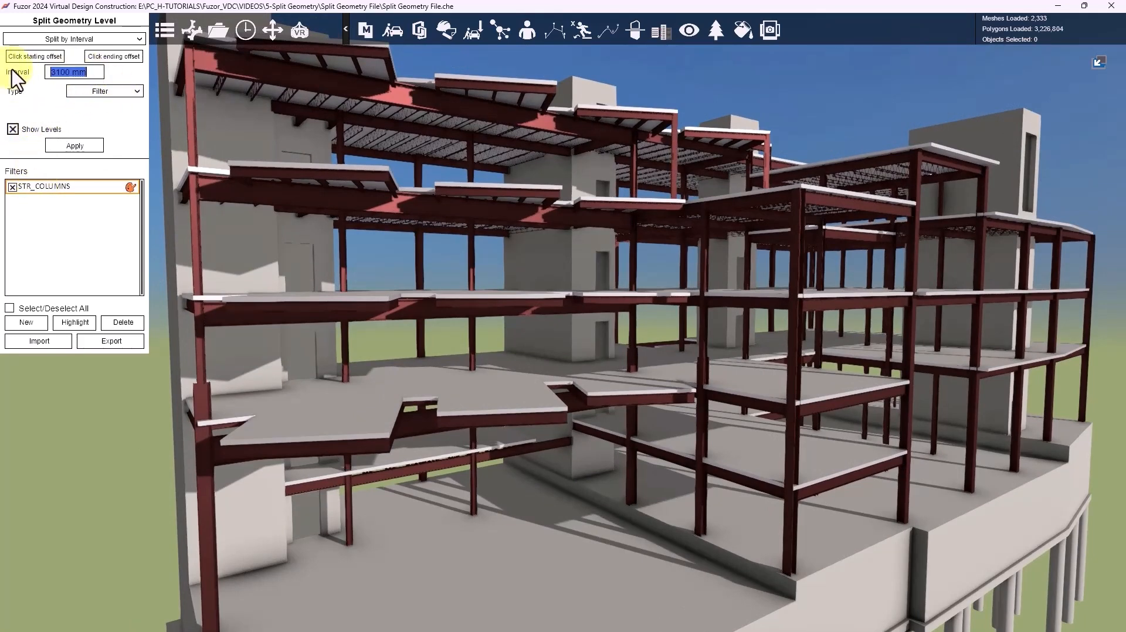
pyautogui.click(71, 146)
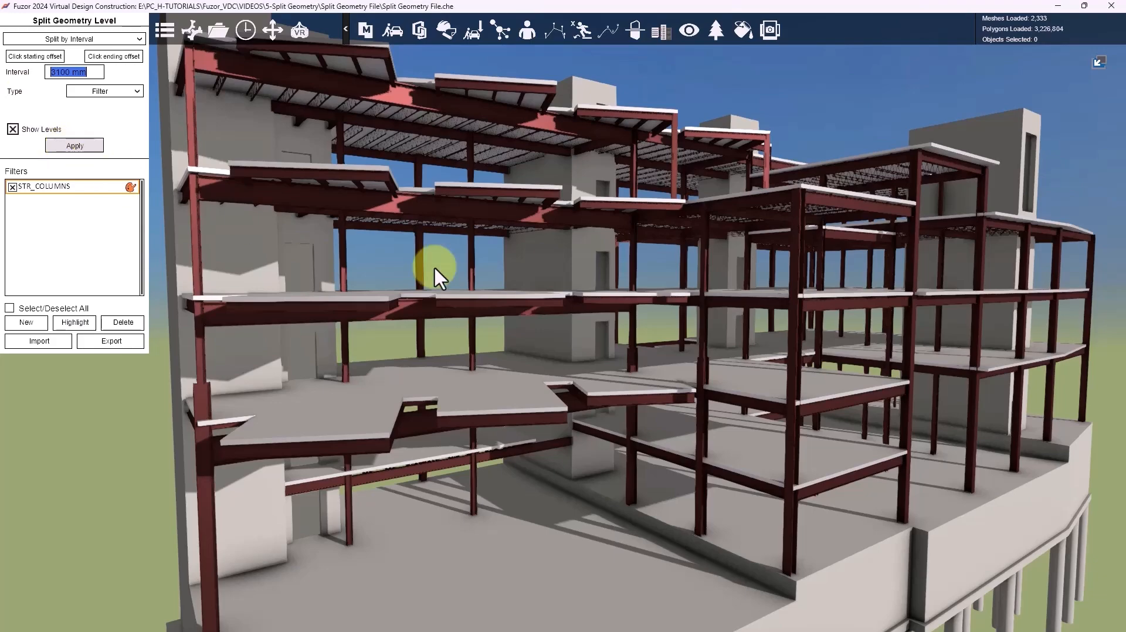
# Hide the levels and select segments of several filtered W14x109 columns to examine how they were split.
pyautogui.click(912, 343)
pyautogui.click(13, 129)
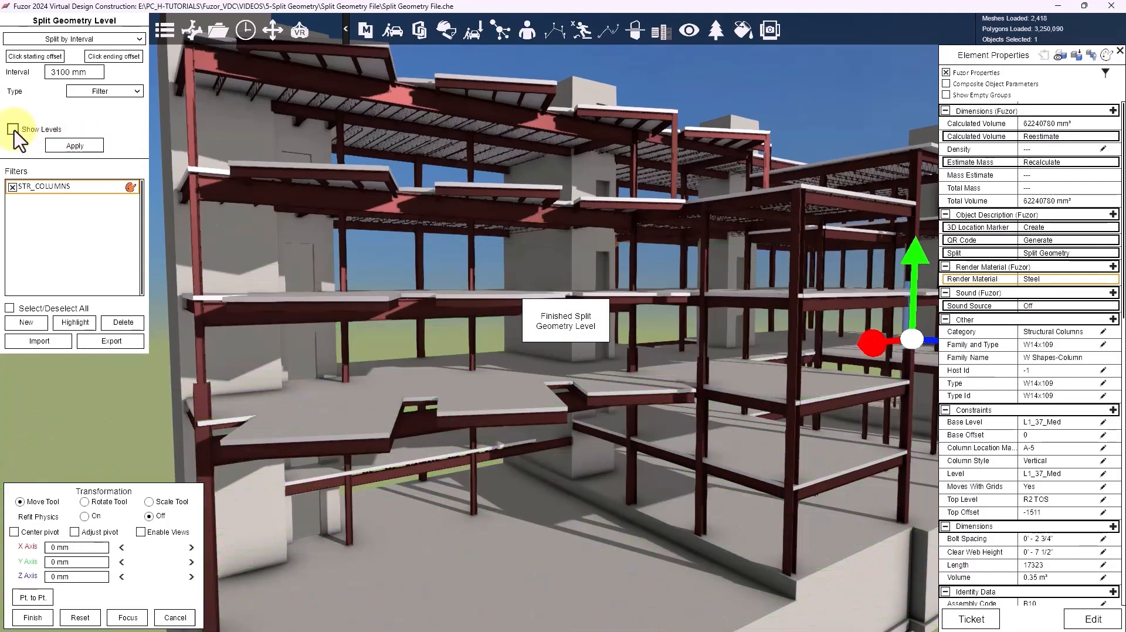
pyautogui.moveTo(811, 420); pyautogui.dragTo(805, 382)
pyautogui.click(806, 382)
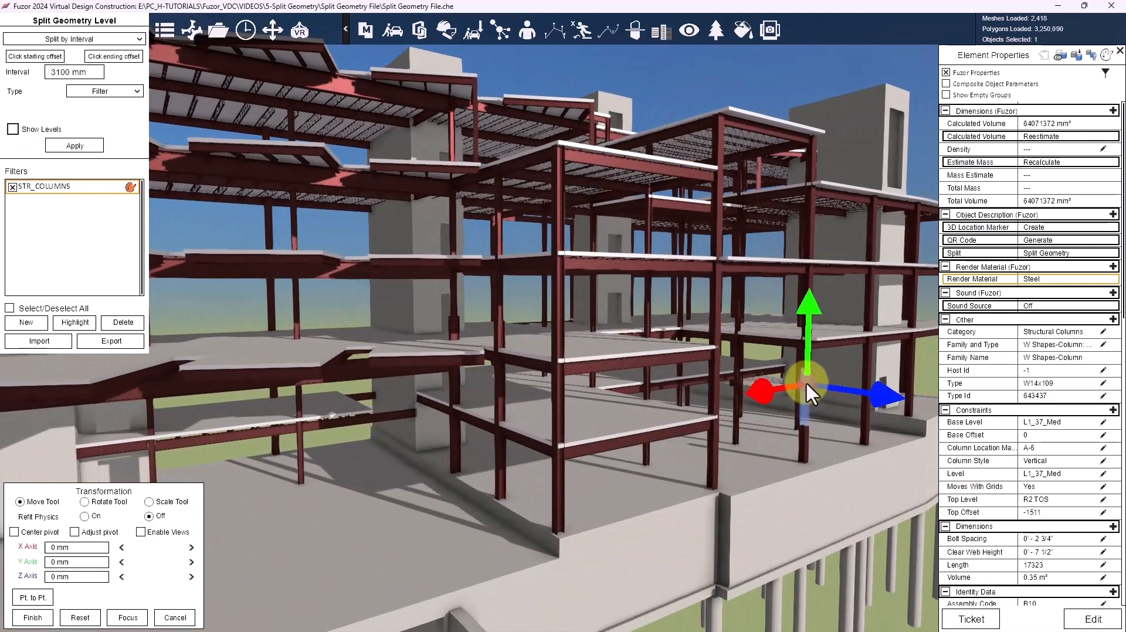
pyautogui.click(808, 281)
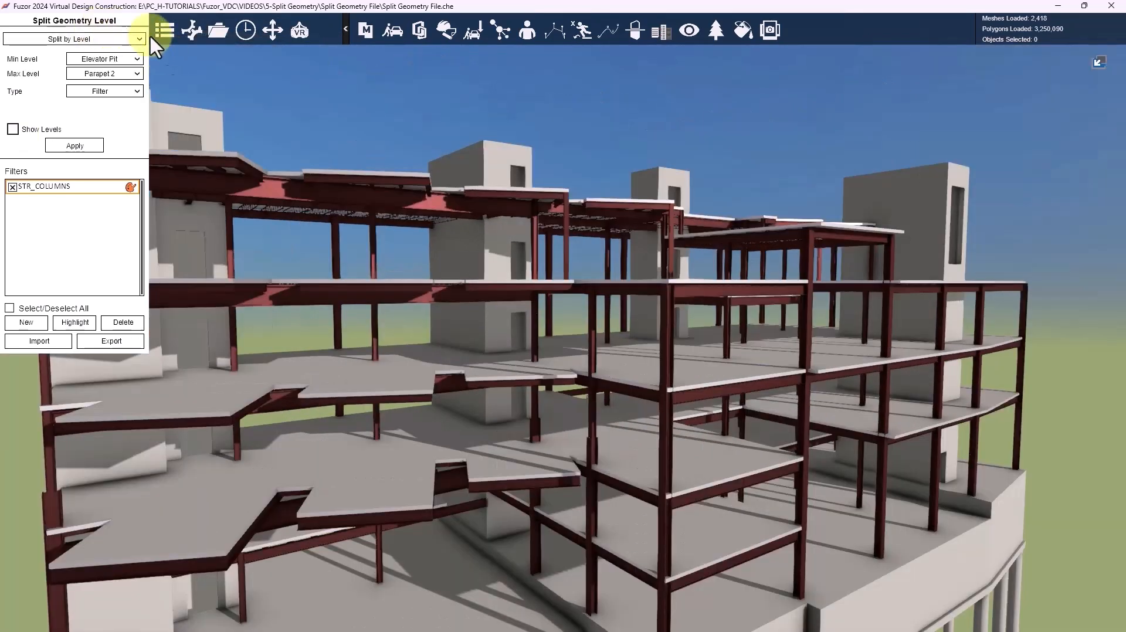
# Switch between Split by Interval and Split by Level to compare their settings, ending on Split by Level.
pyautogui.click(100, 40)
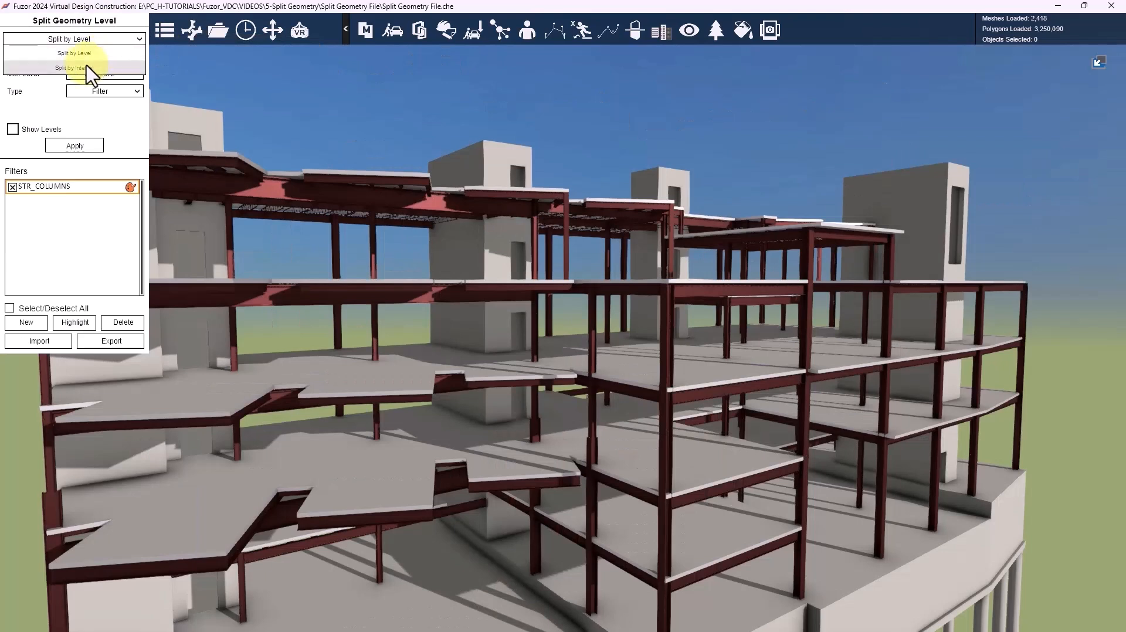
pyautogui.click(82, 68)
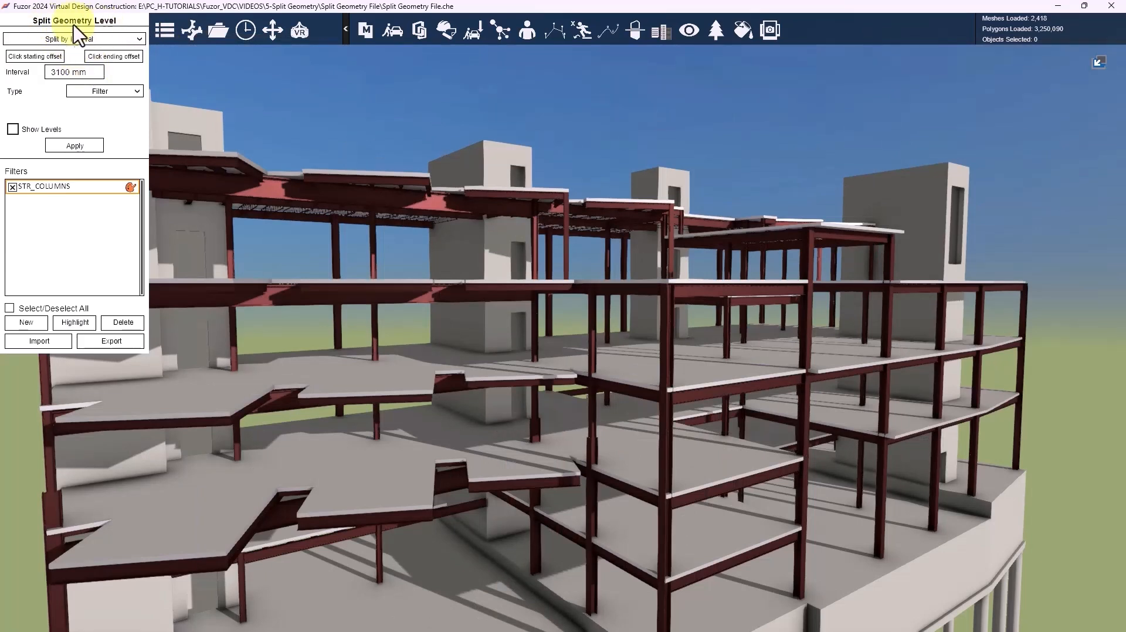
pyautogui.click(74, 40)
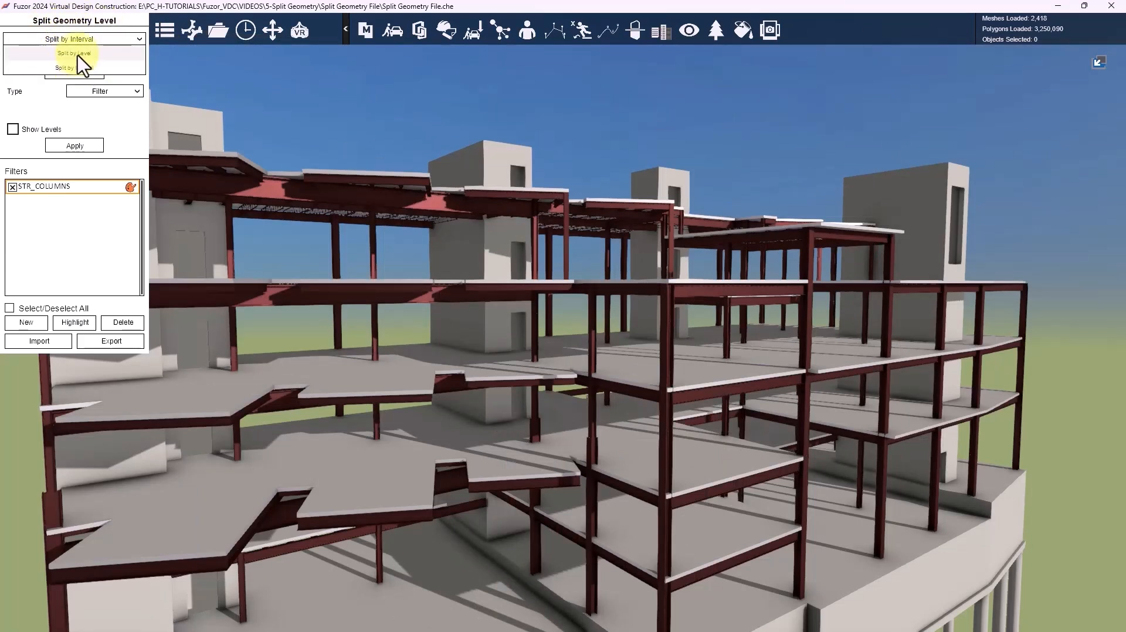
pyautogui.click(80, 61)
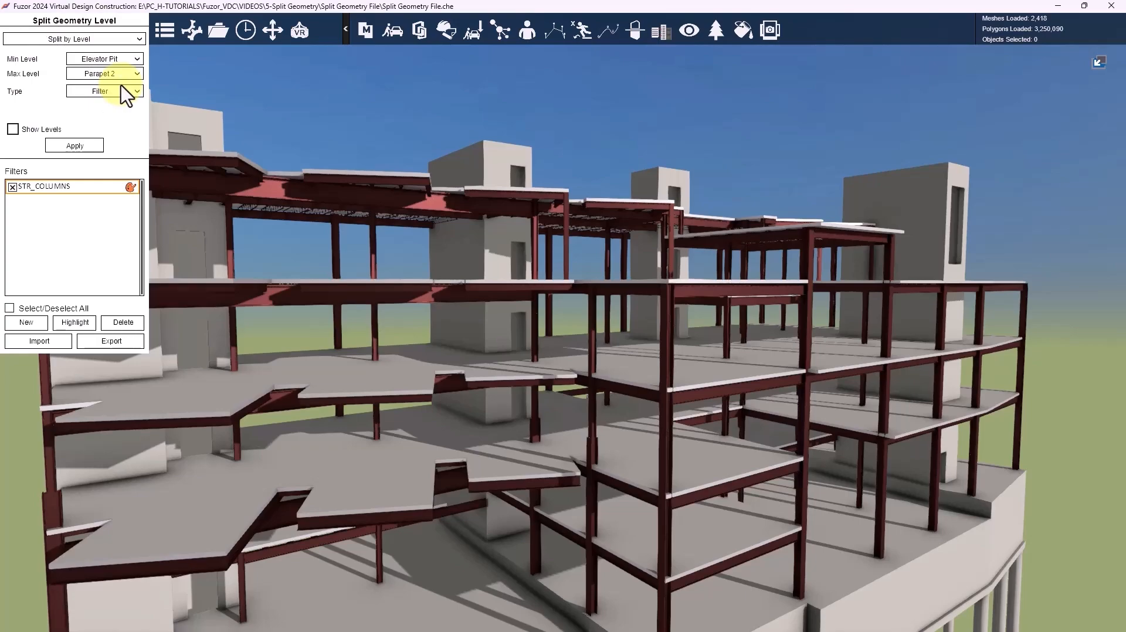